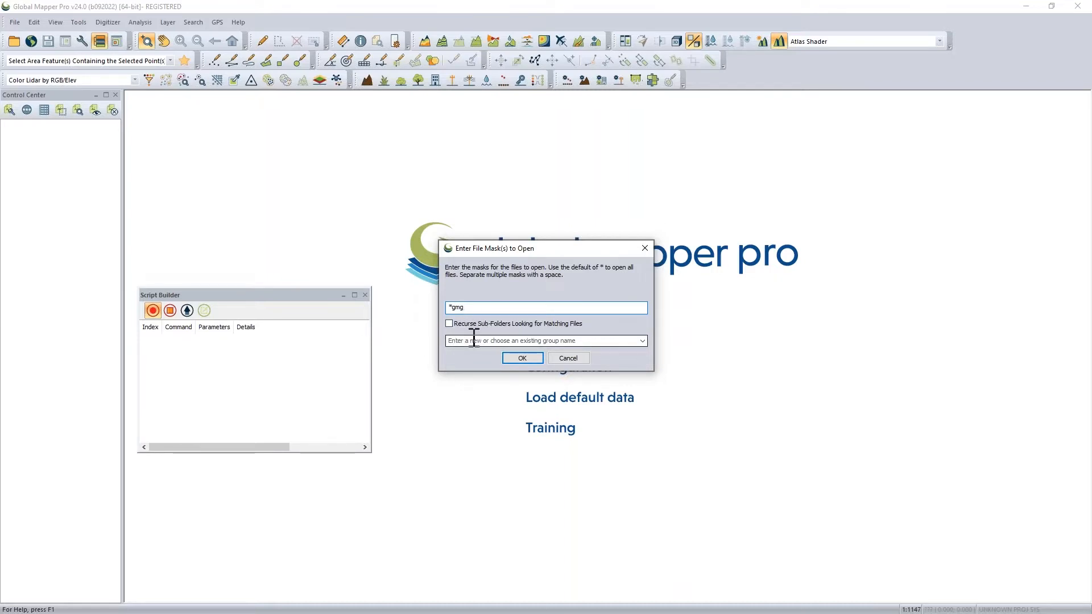
# Step: Load the folder's files matching the mask *gmg and widen the Parameters column in the Script Builder
pyautogui.click(522, 360)
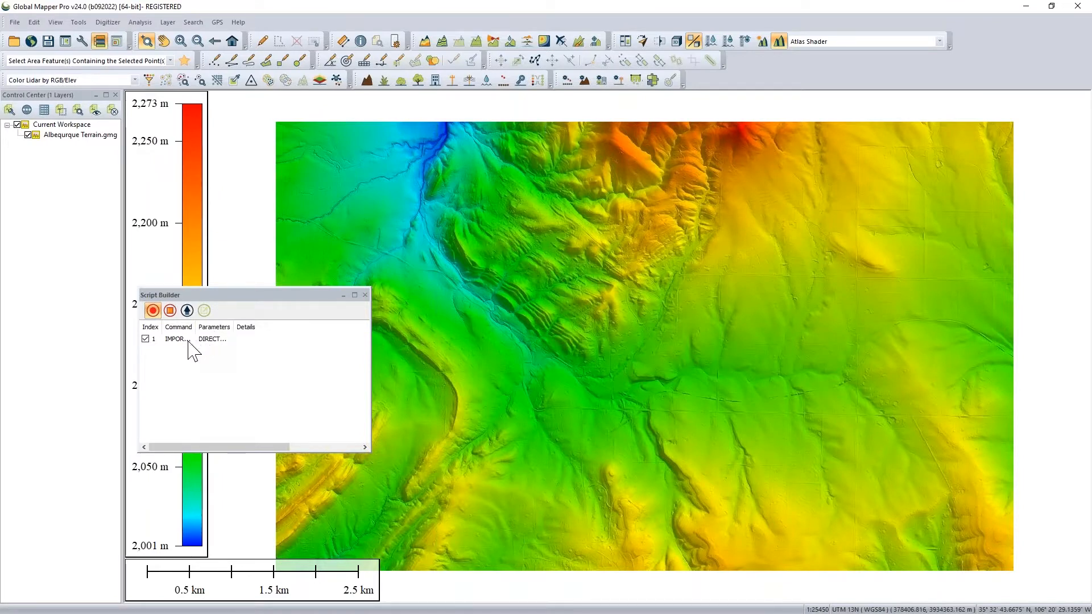
pyautogui.moveTo(233, 329)
pyautogui.mouseDown()
pyautogui.moveTo(293, 330)
pyautogui.moveTo(252, 328)
pyautogui.mouseUp()
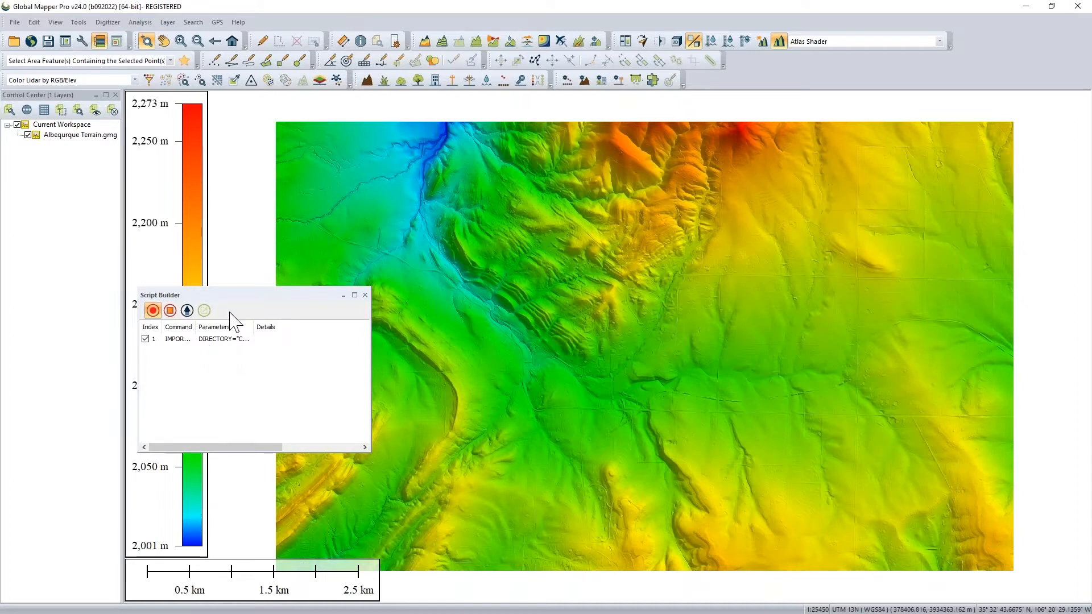
# Step: Generate contours from the terrain with the X-axis and Y-axis resolution both set to 5 meters
pyautogui.click(443, 43)
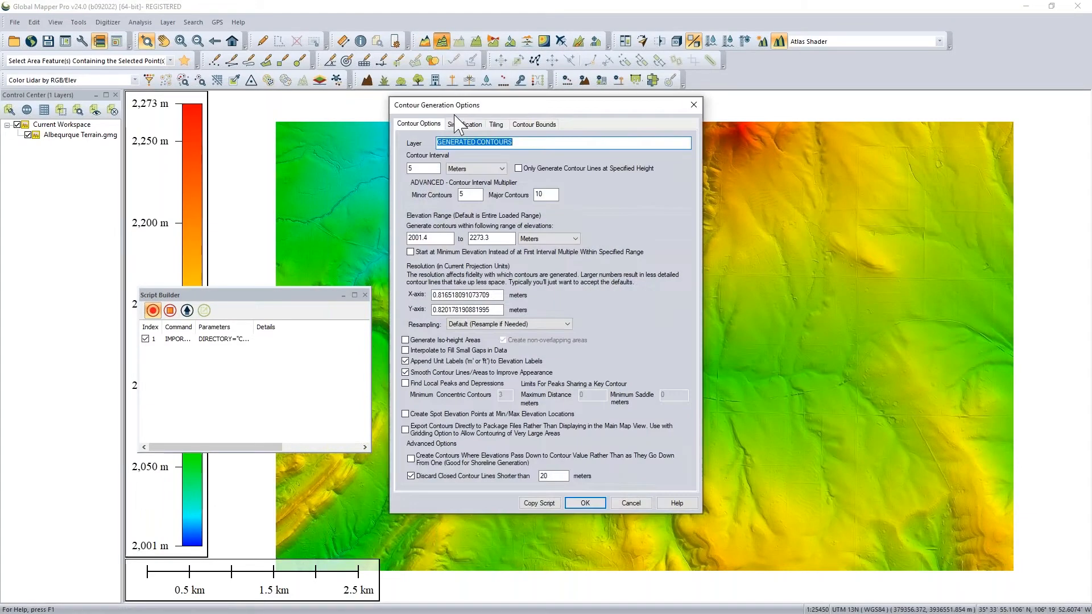
pyautogui.moveTo(500, 295); pyautogui.dragTo(428, 298)
pyautogui.write('5')
pyautogui.moveTo(487, 310); pyautogui.dragTo(435, 315)
pyautogui.write('5')
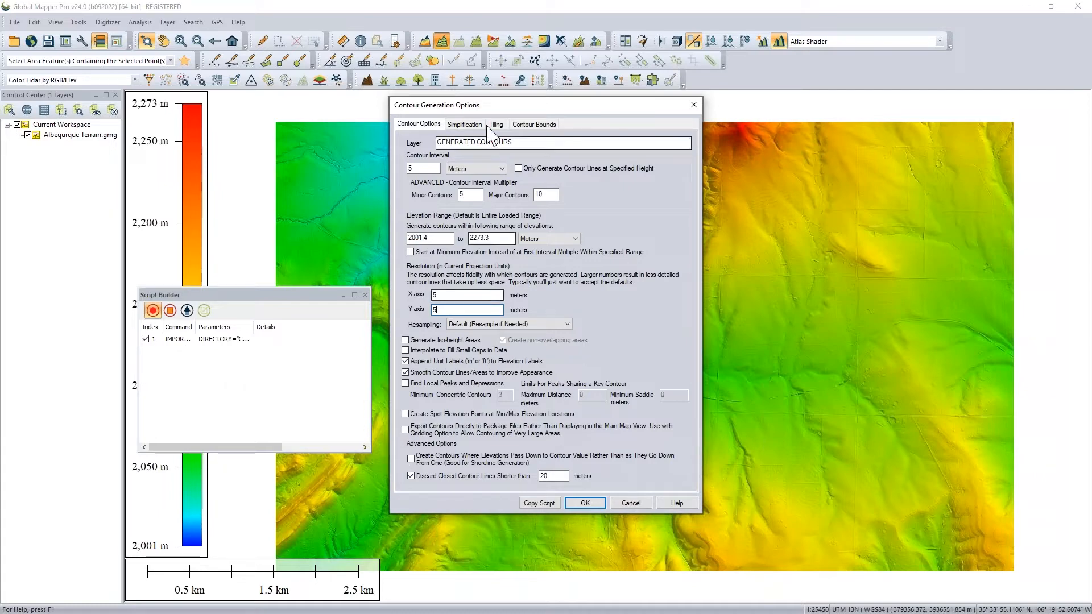
pyautogui.click(584, 504)
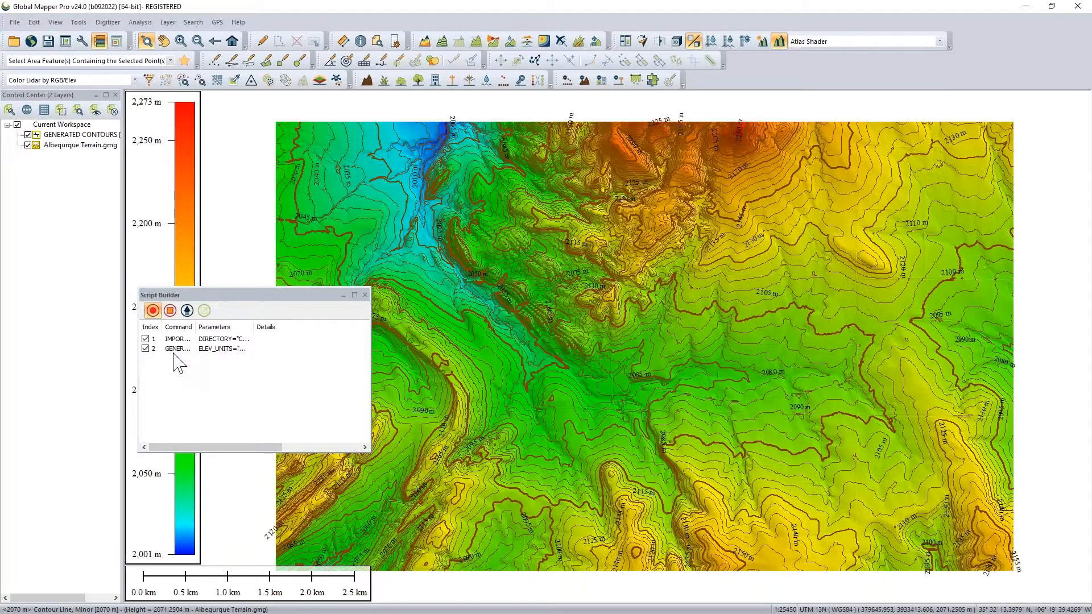
# Step: Start a vector export of the loaded data in Shapefile format and enable the export of lines
pyautogui.click(15, 22)
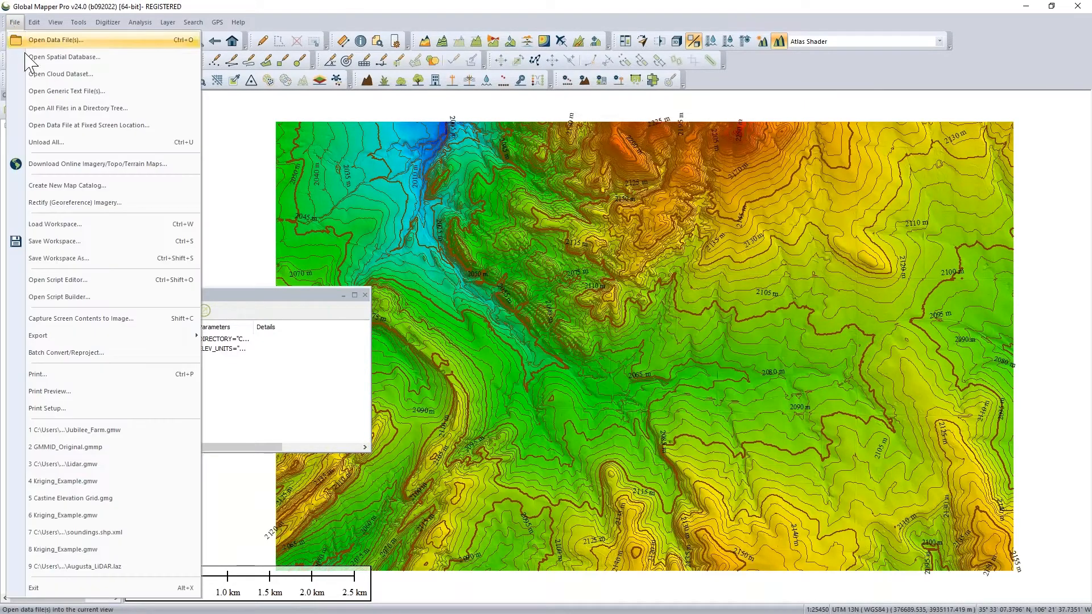
pyautogui.moveTo(94, 335)
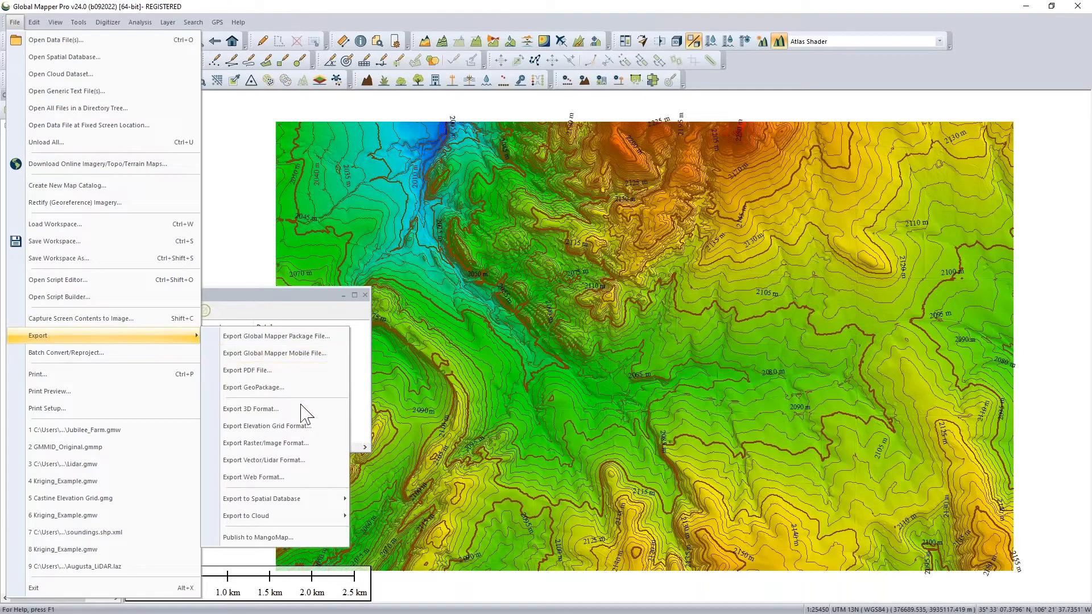
pyautogui.click(296, 460)
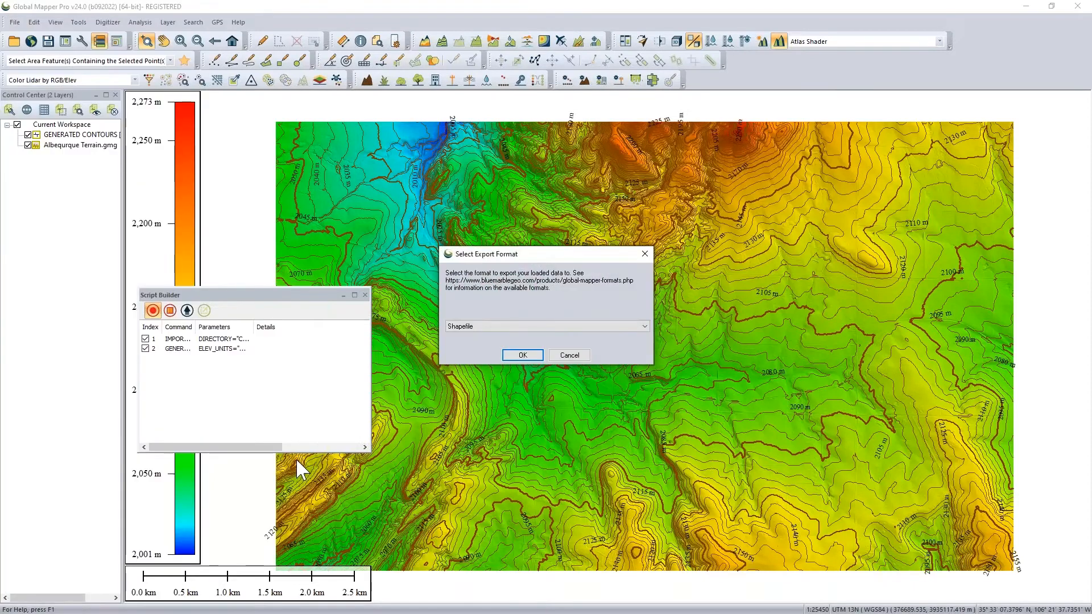
pyautogui.click(535, 356)
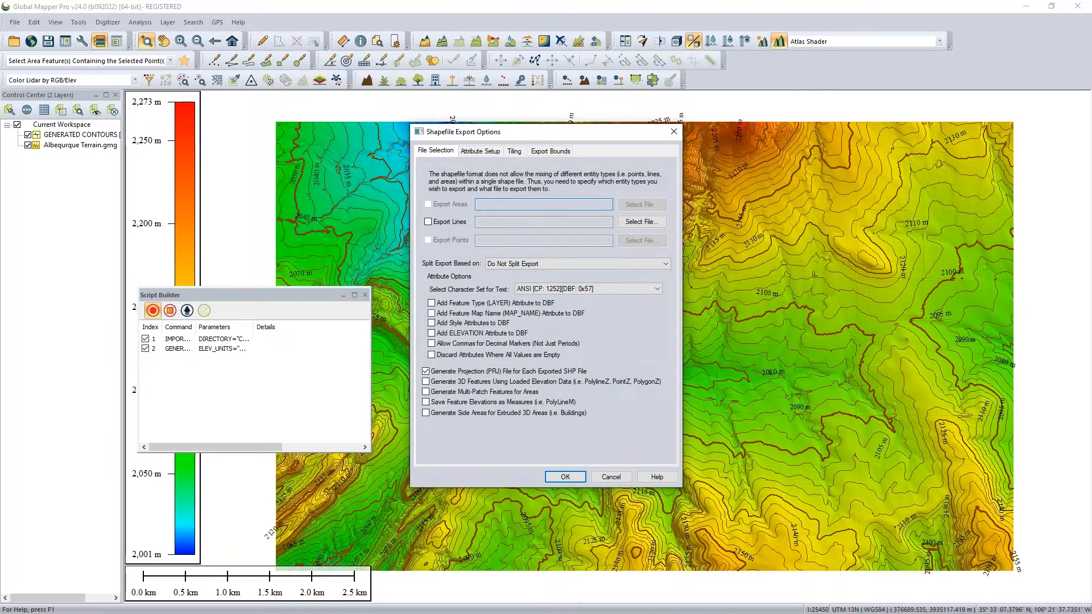
pyautogui.click(428, 222)
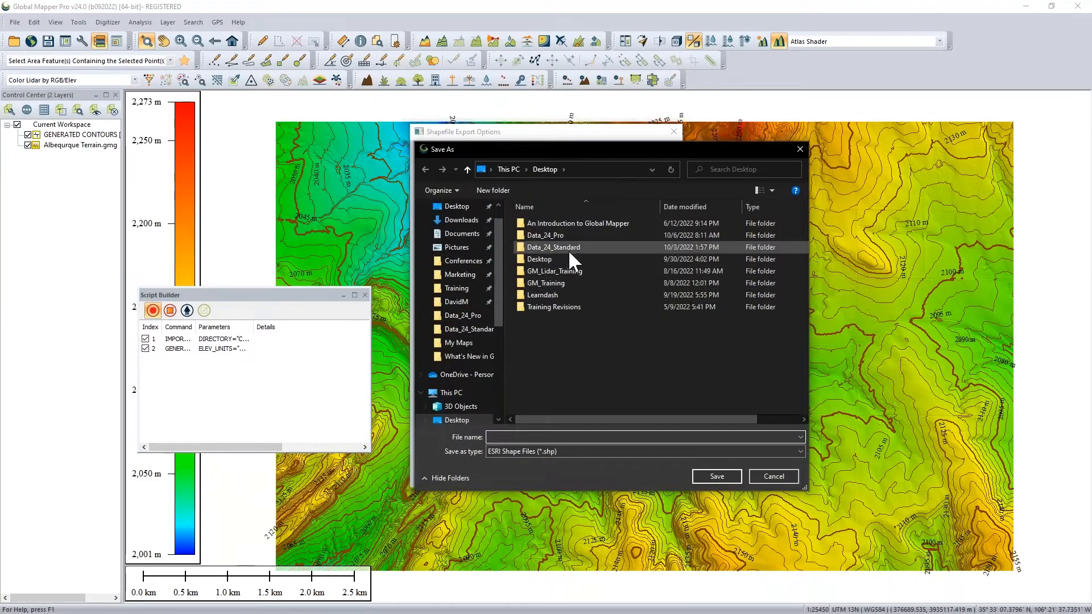
# Step: Name the line shapefile Contours in the Desktop folder Data_24_Pro > Output and run the export
pyautogui.doubleClick(548, 235)
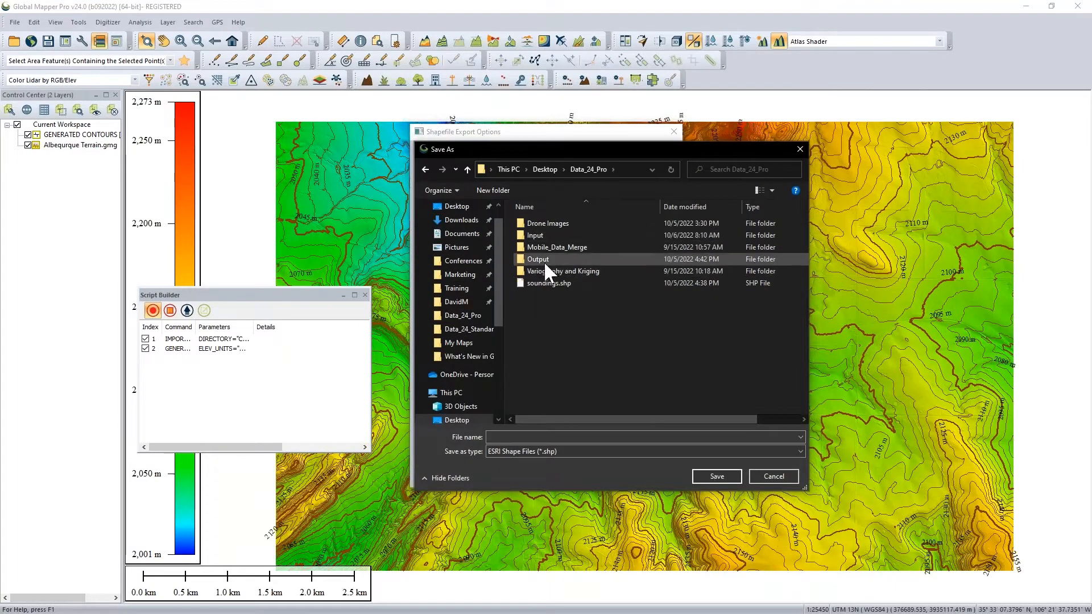
pyautogui.doubleClick(538, 259)
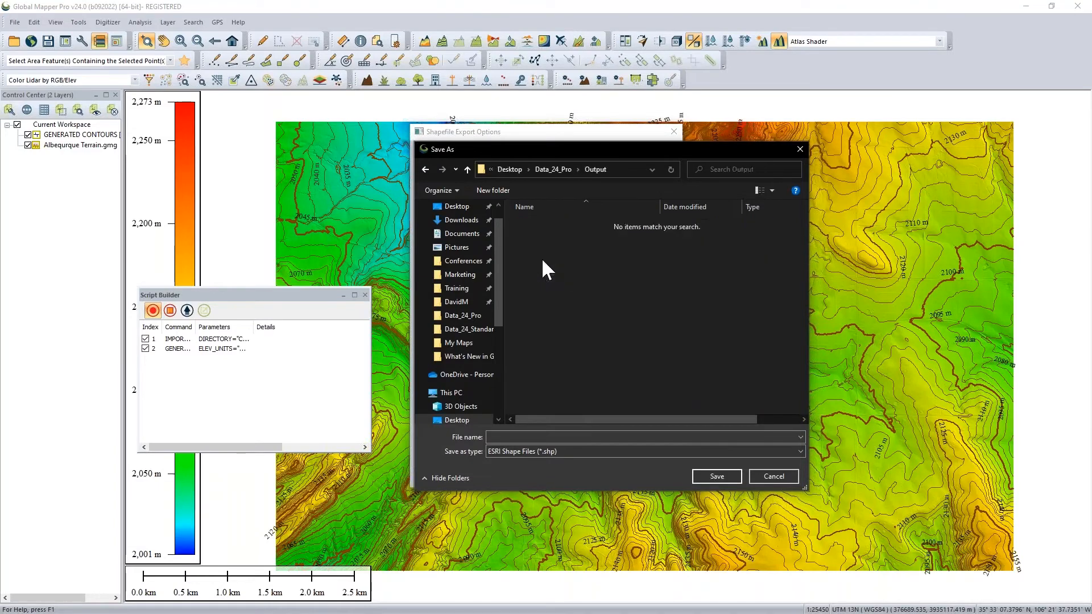
pyautogui.click(536, 437)
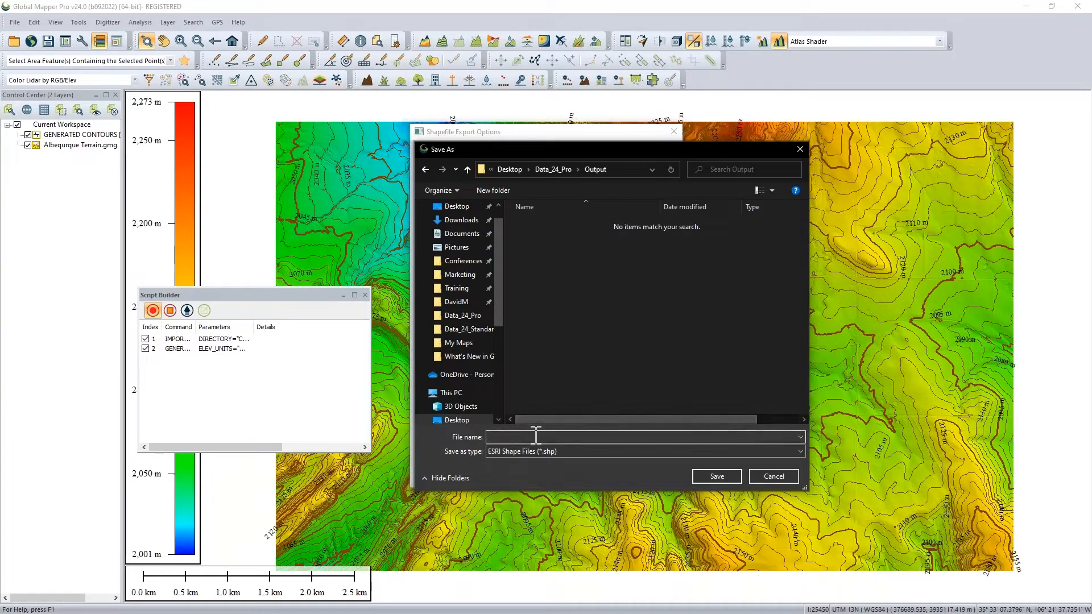
pyautogui.write('Contours')
pyautogui.click(700, 477)
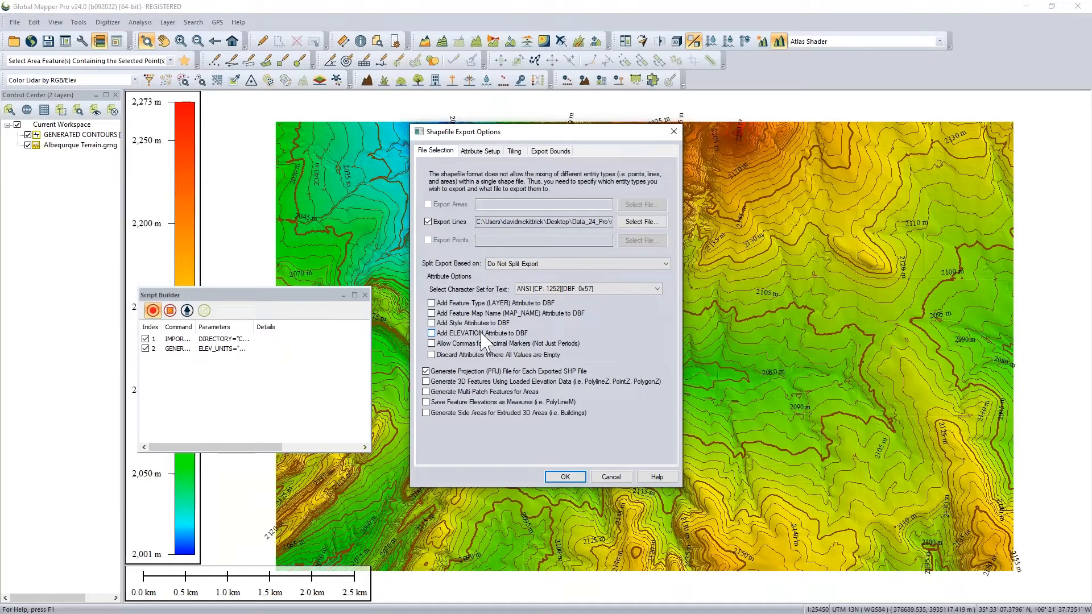
pyautogui.click(566, 477)
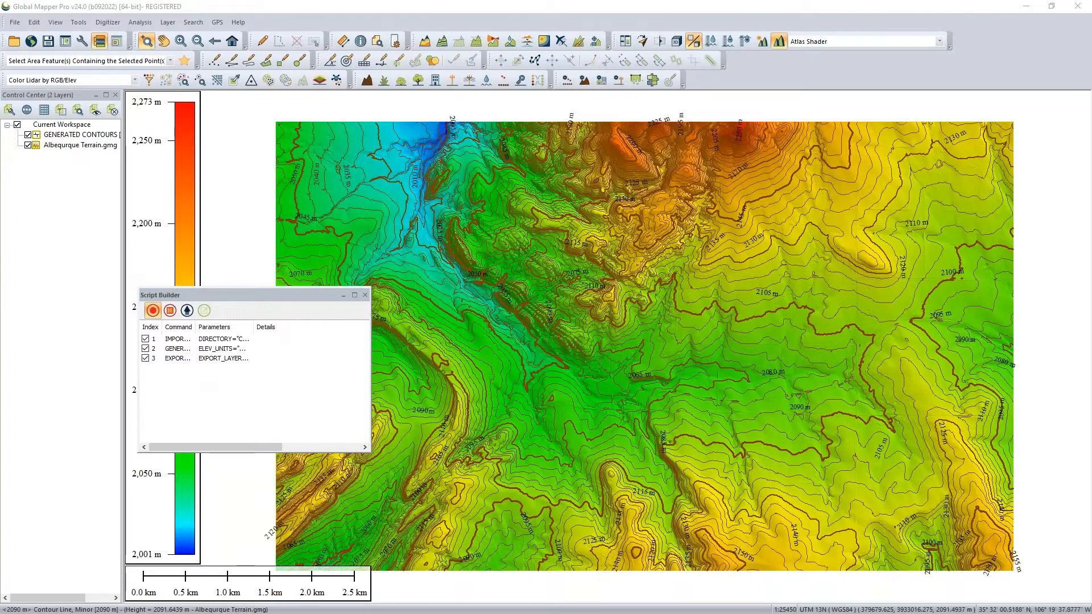
# Step: Switch to the Output folder in File Explorer, delete all four exported Contours files and move the window out of the way
pyautogui.click(271, 612)
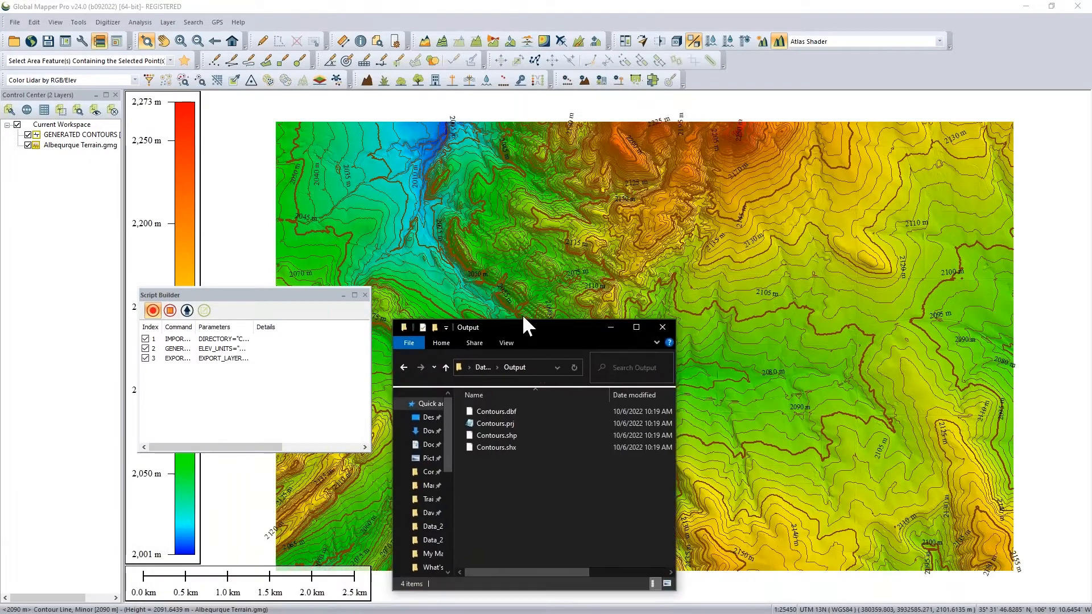
pyautogui.moveTo(524, 326); pyautogui.dragTo(534, 188)
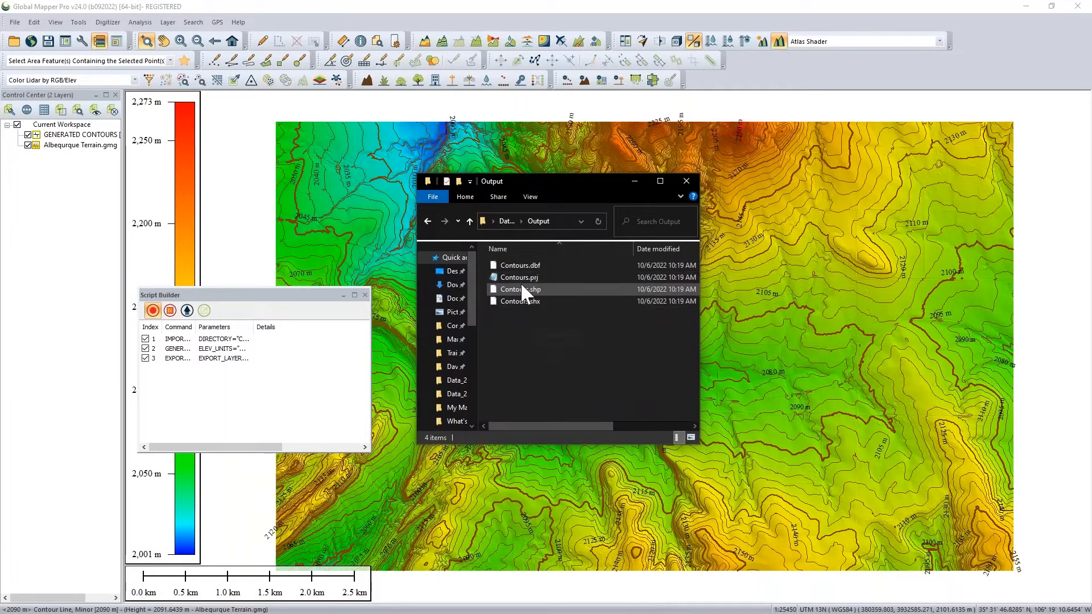
pyautogui.moveTo(521, 286)
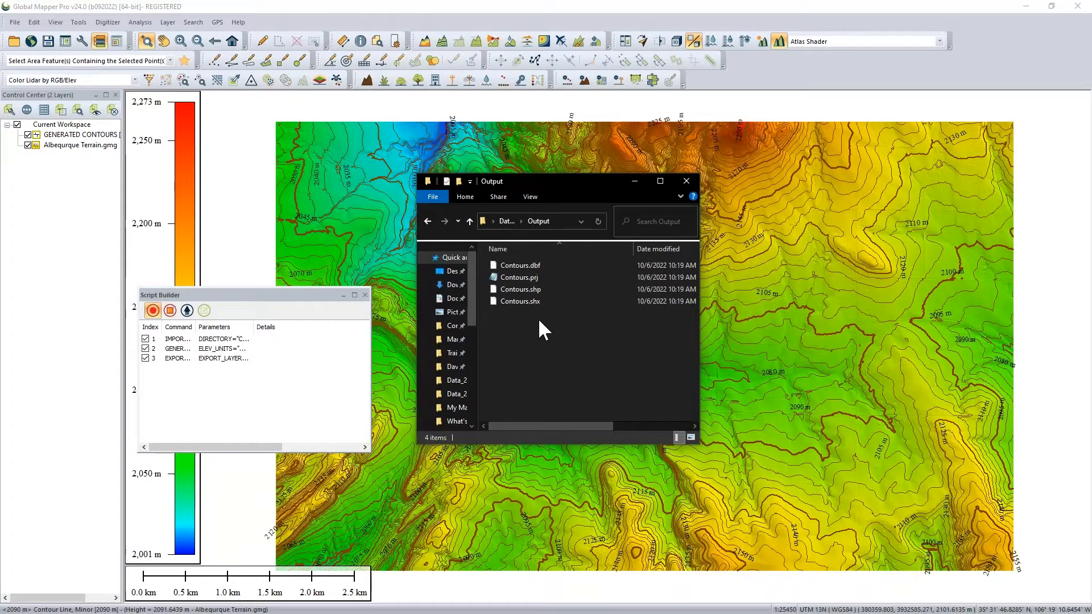
pyautogui.moveTo(537, 317); pyautogui.dragTo(534, 290)
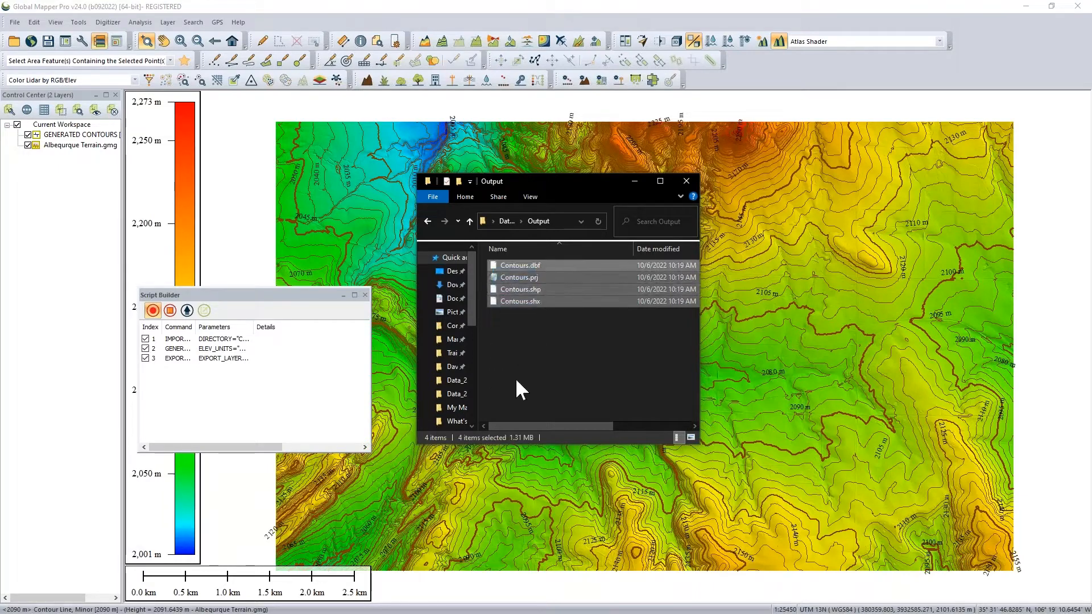
pyautogui.rightClick(554, 300)
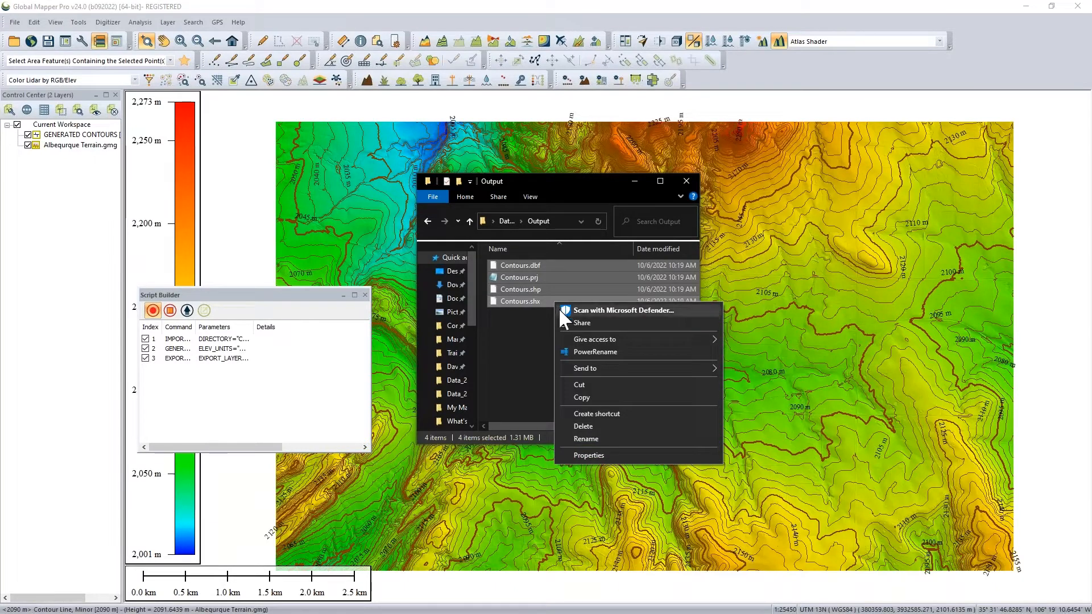
pyautogui.click(590, 426)
pyautogui.moveTo(573, 187); pyautogui.dragTo(0, 211)
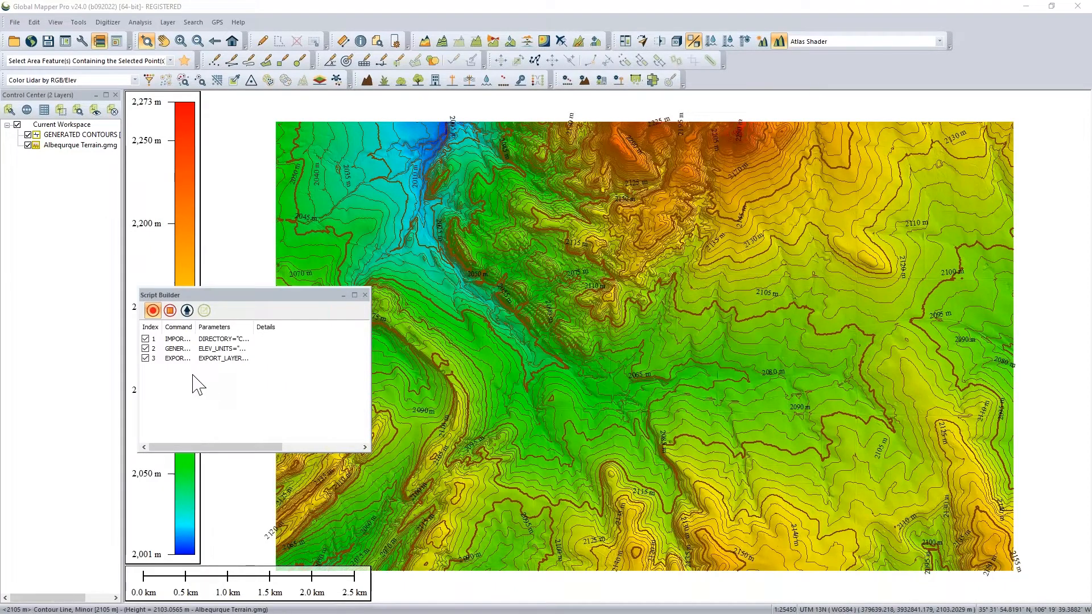
# Step: Save the recorded commands as the script file Contours.gms in the Output folder and end the Script Builder session
pyautogui.click(187, 310)
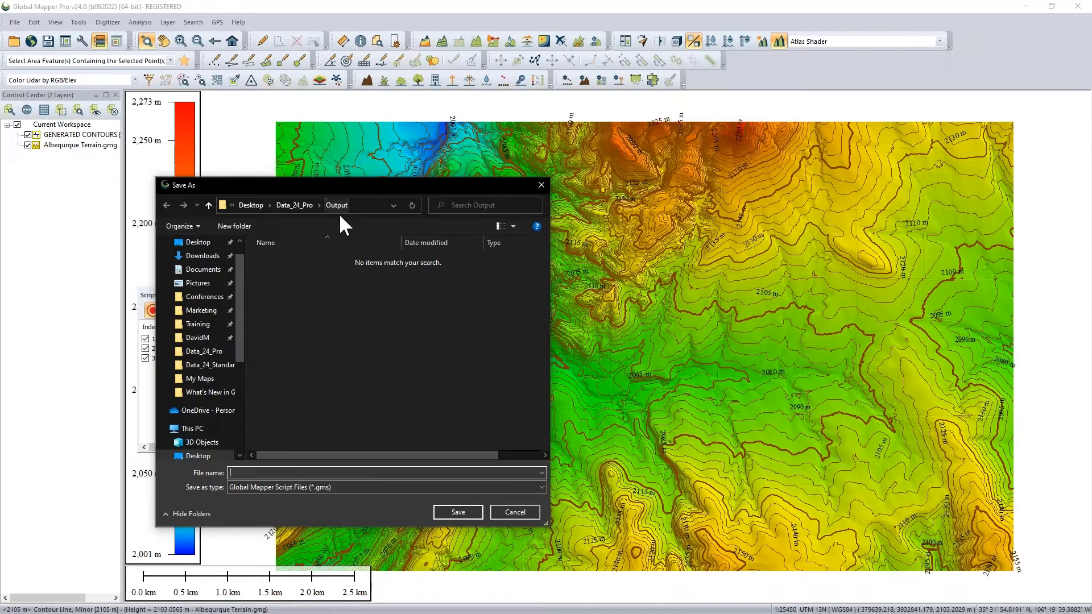
pyautogui.click(338, 488)
pyautogui.click(338, 487)
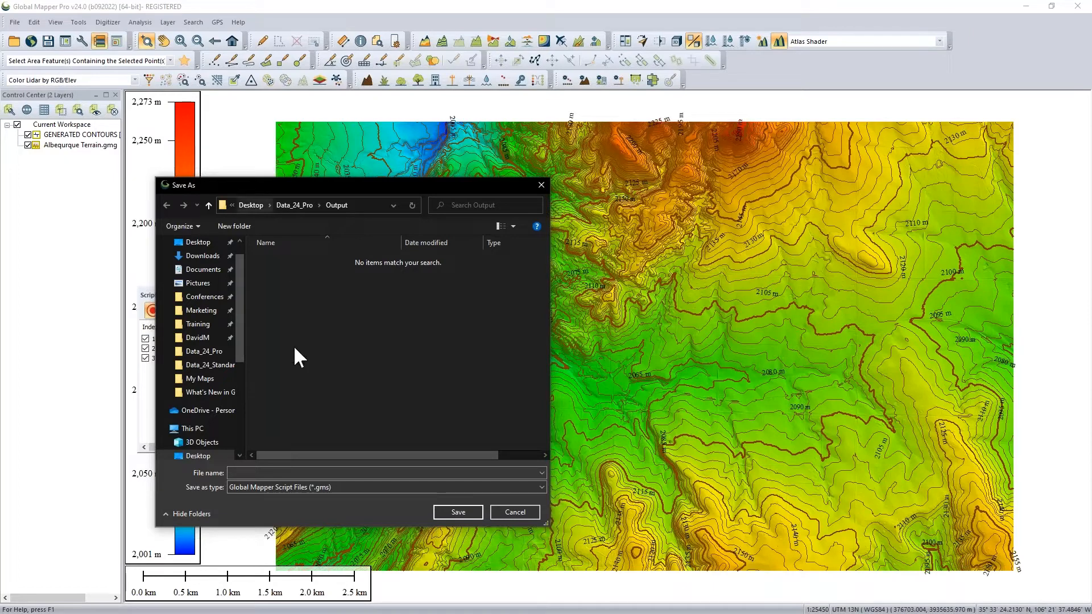
pyautogui.click(260, 470)
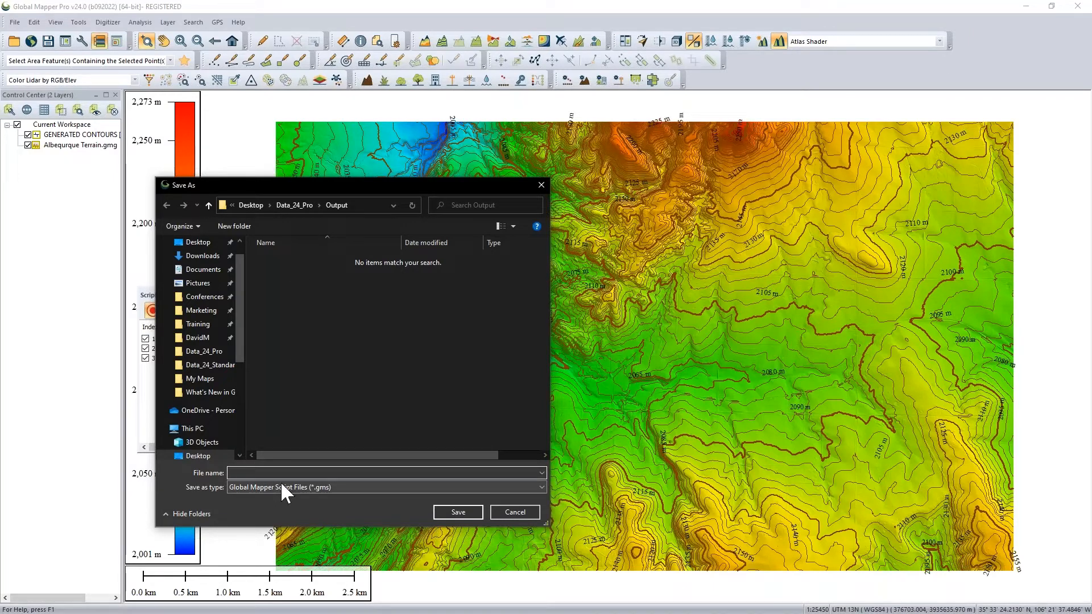
pyautogui.write('Contours')
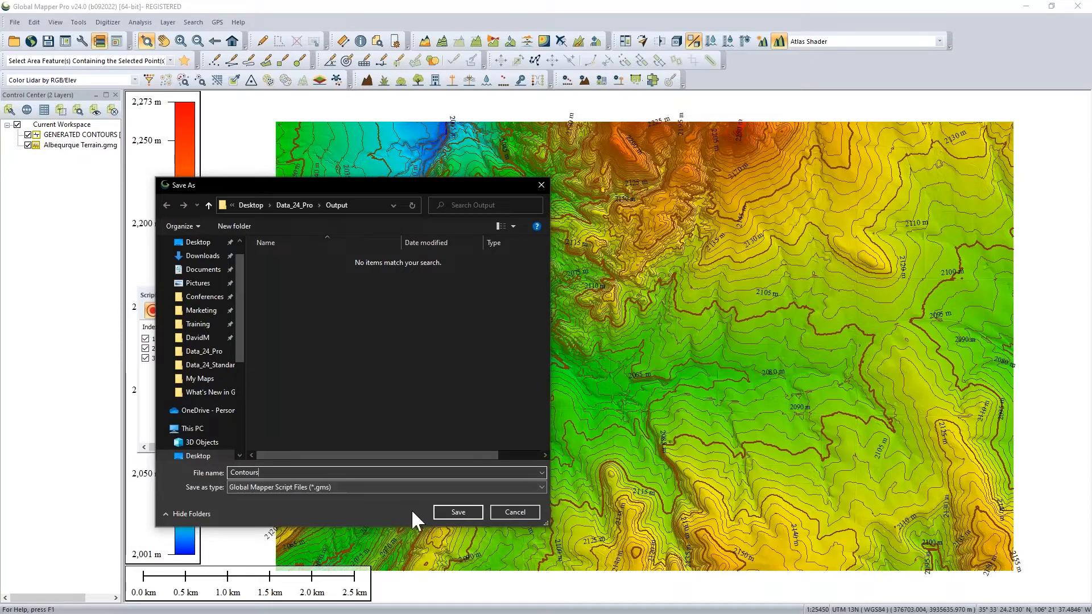
pyautogui.click(458, 512)
pyautogui.click(170, 311)
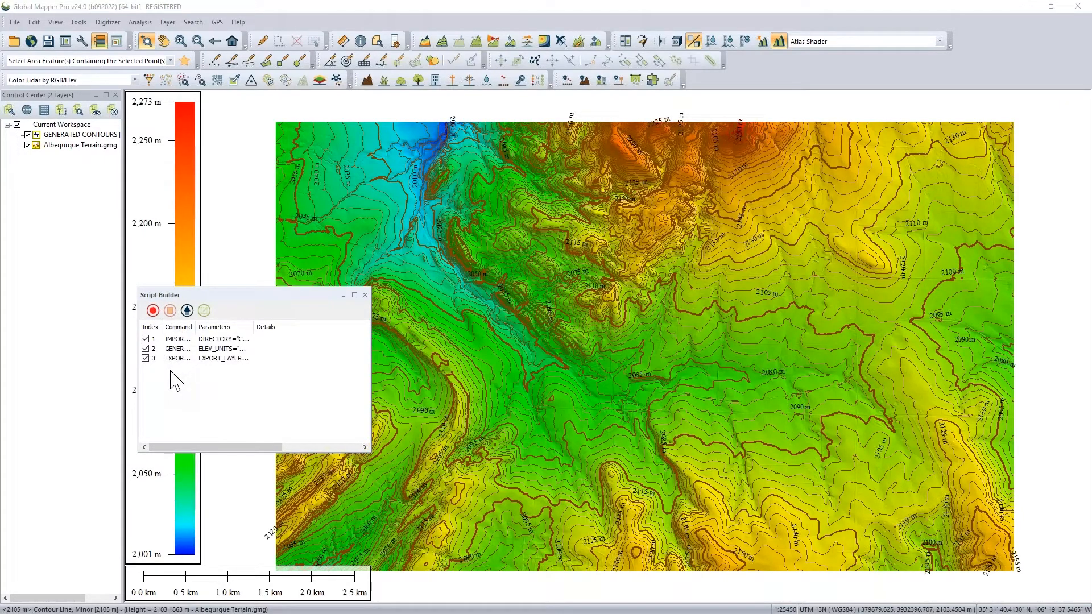
pyautogui.click(366, 295)
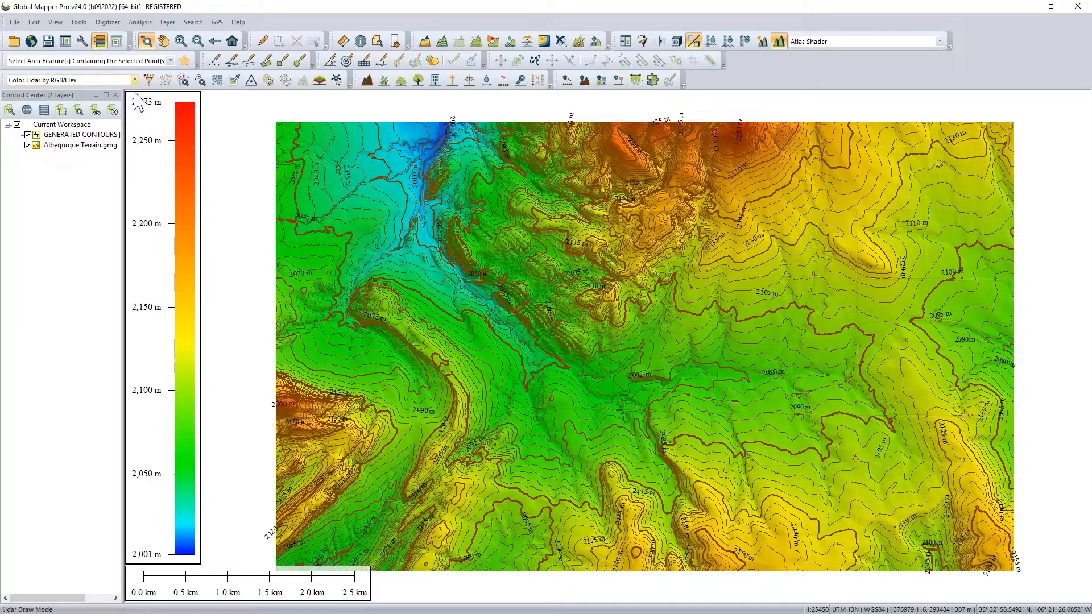
# Step: Open the Script Editor and place its window over the map, clear of the layer list
pyautogui.click(15, 22)
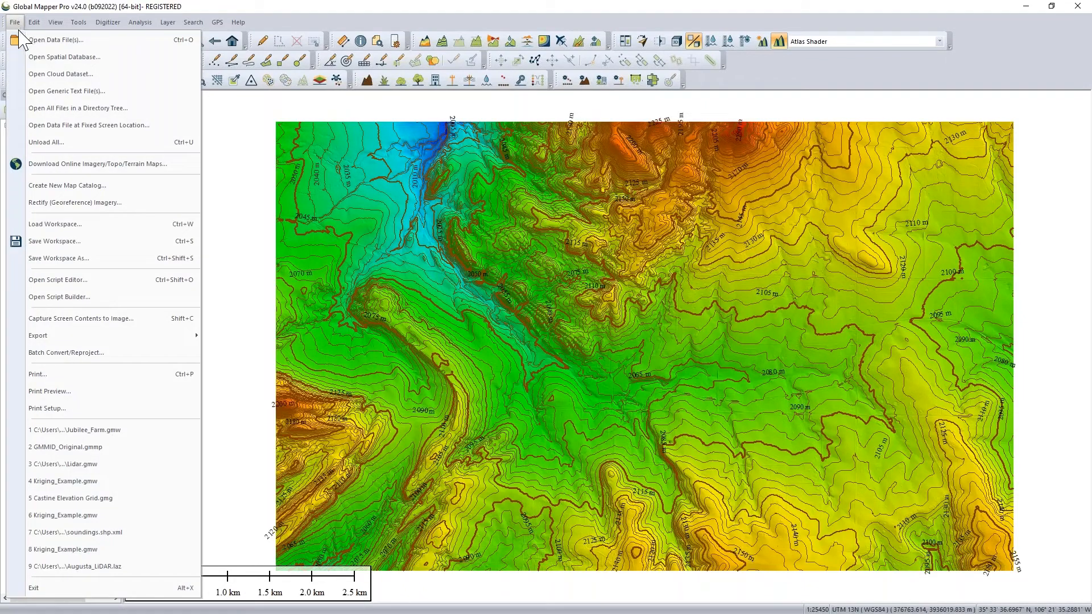
pyautogui.click(77, 283)
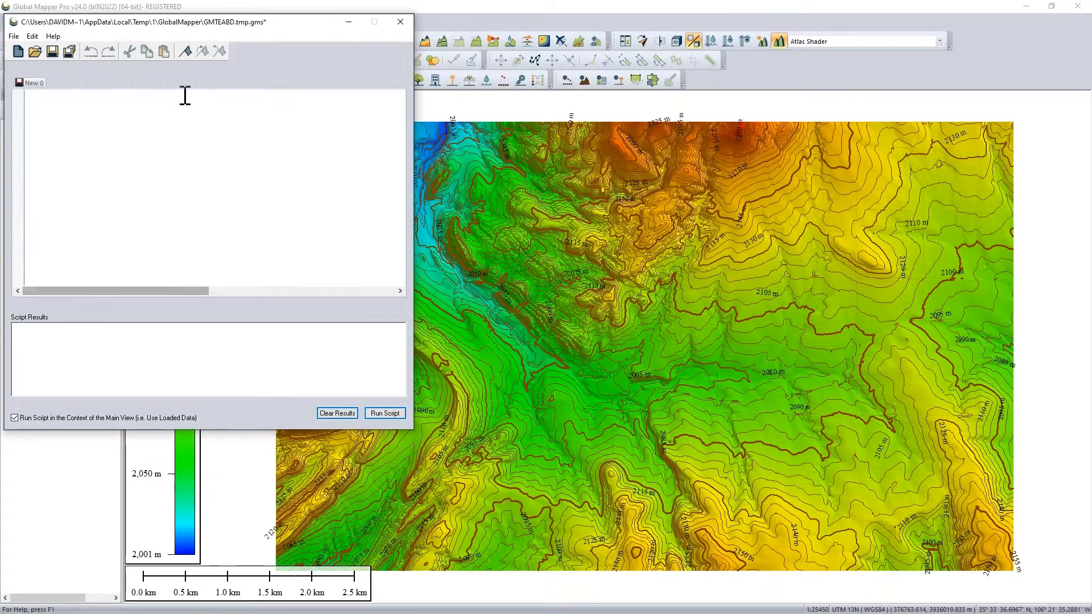
pyautogui.moveTo(221, 25); pyautogui.dragTo(415, 140)
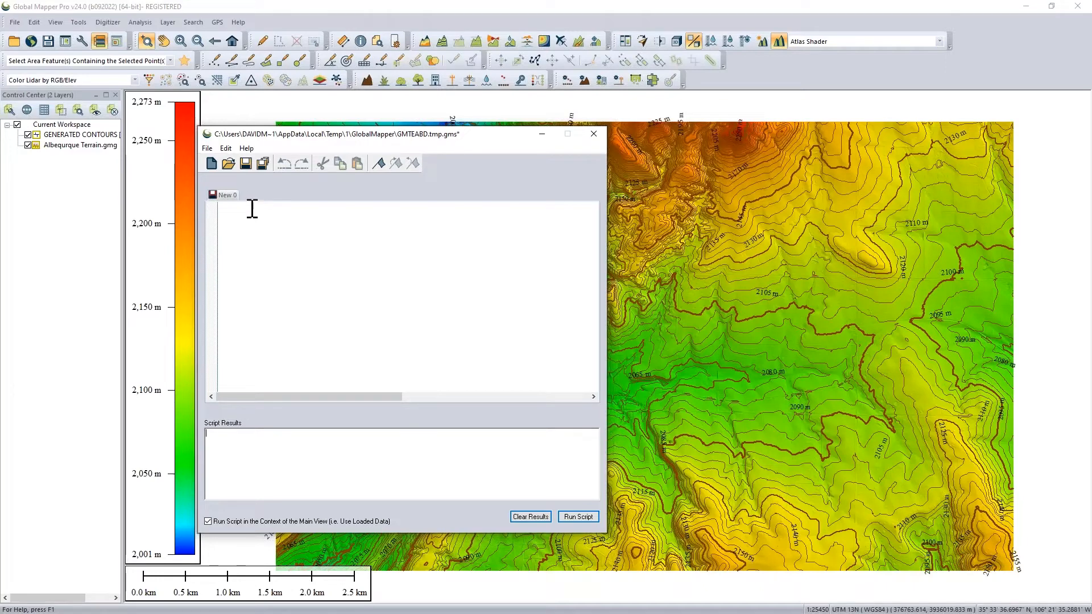
# Step: Open the script Contours.gms from Desktop > Data_24_Pro > Output in the Script Editor, review its commands and close the editor
pyautogui.click(231, 165)
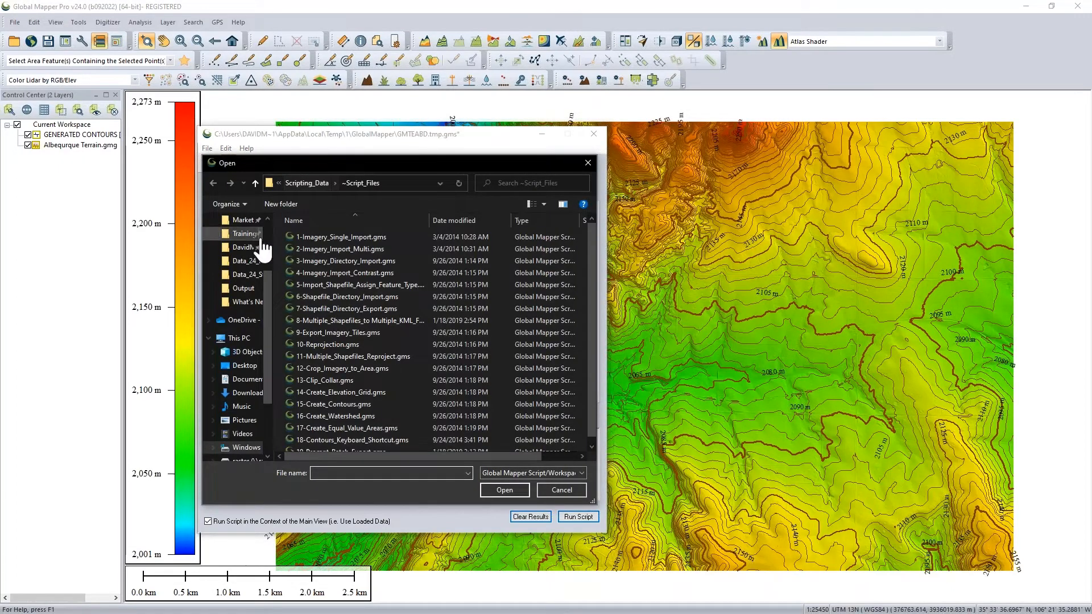
pyautogui.scroll(3, 253, 245)
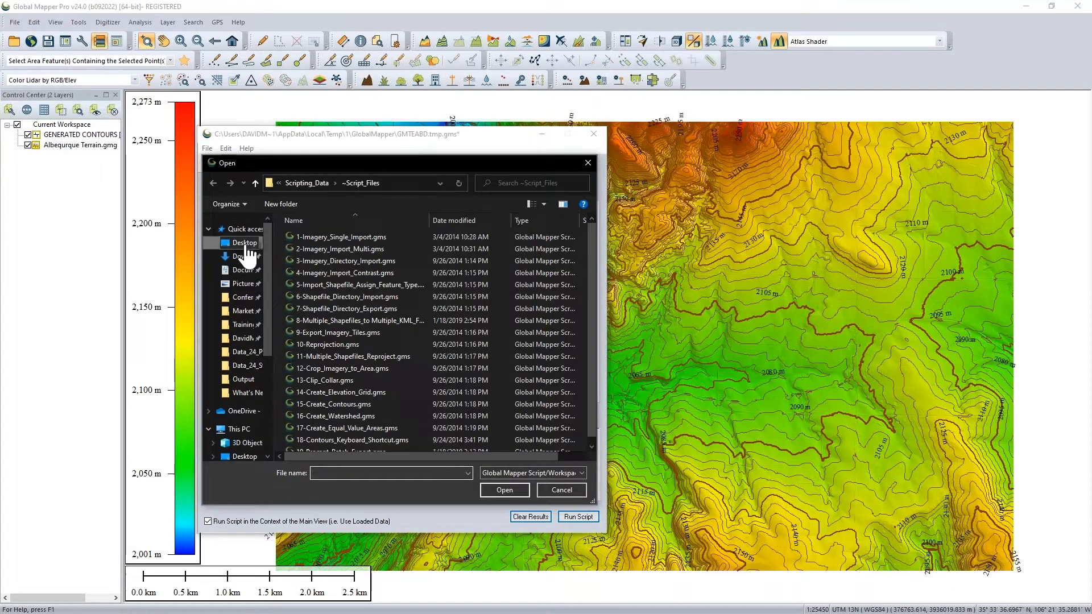
pyautogui.click(245, 244)
pyautogui.doubleClick(305, 244)
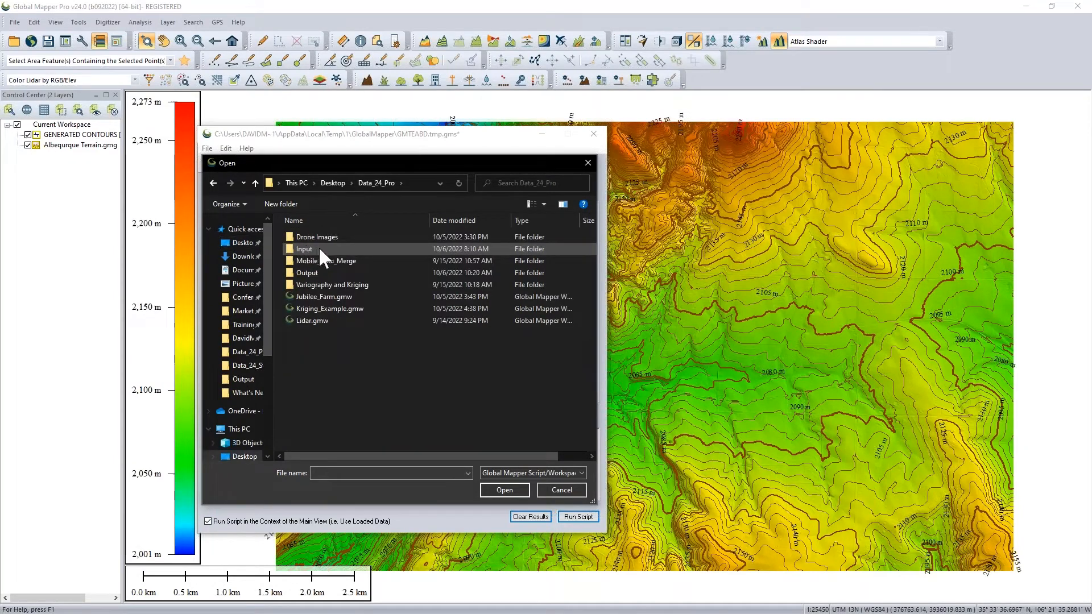
pyautogui.doubleClick(310, 271)
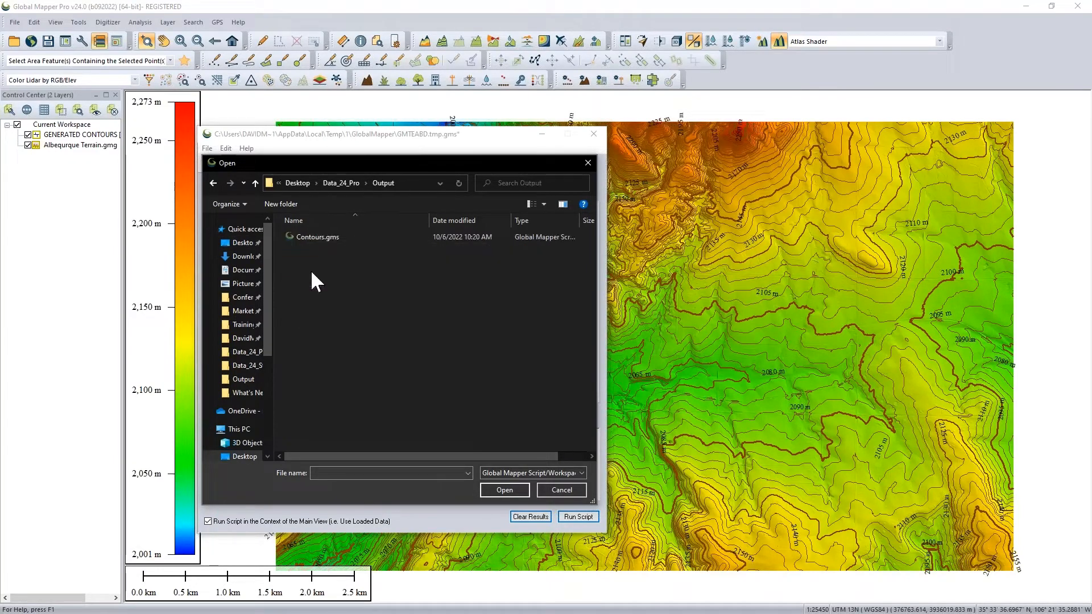
pyautogui.click(323, 237)
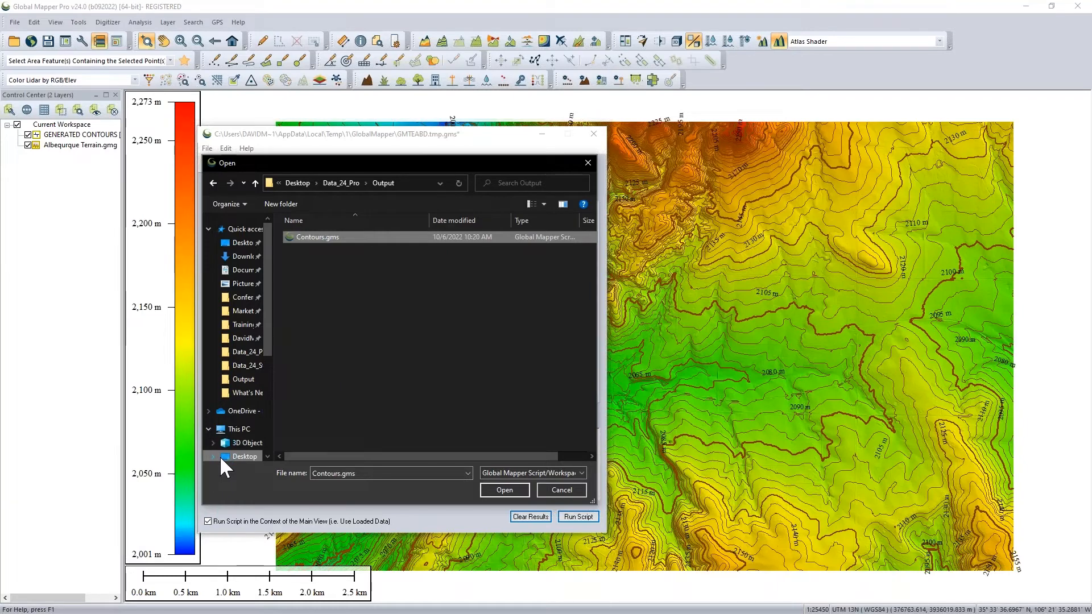
pyautogui.click(494, 489)
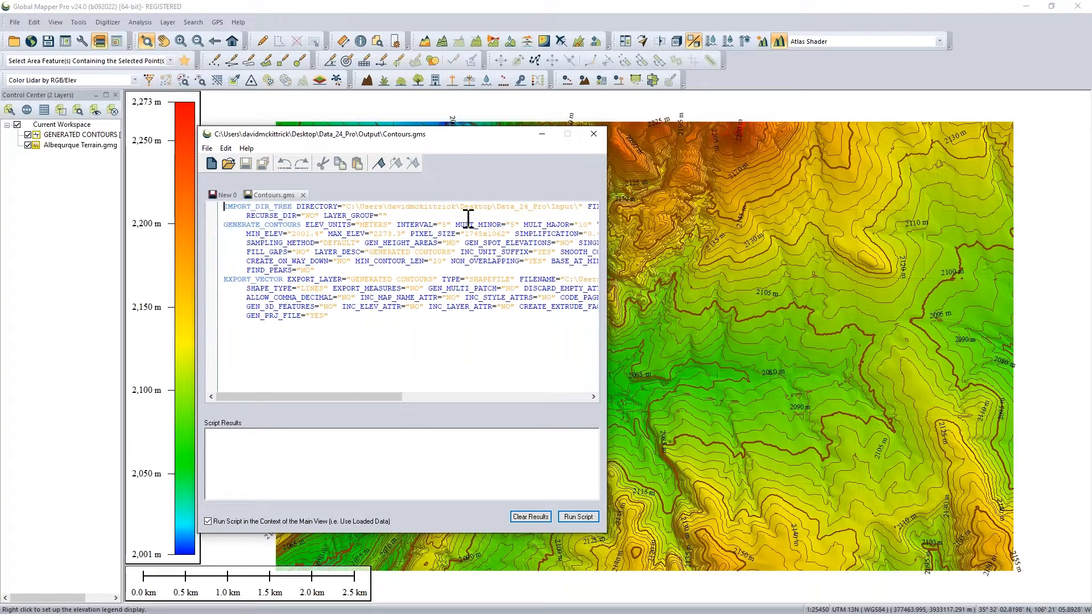
pyautogui.click(594, 135)
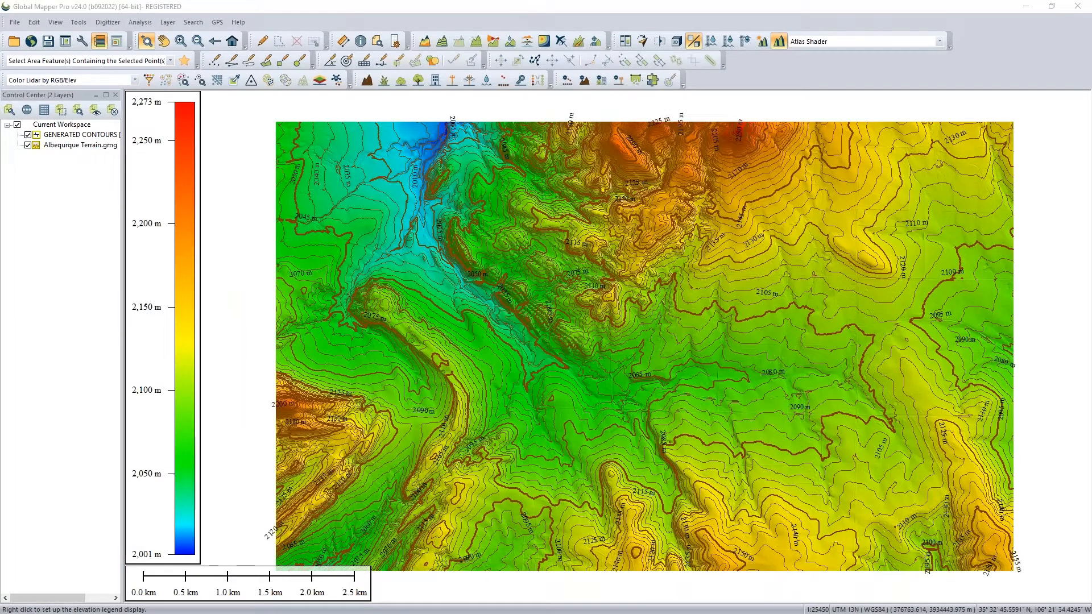
# Step: Switch to File Explorer and open the Input folder inside Data_24_Pro
pyautogui.click(204, 554)
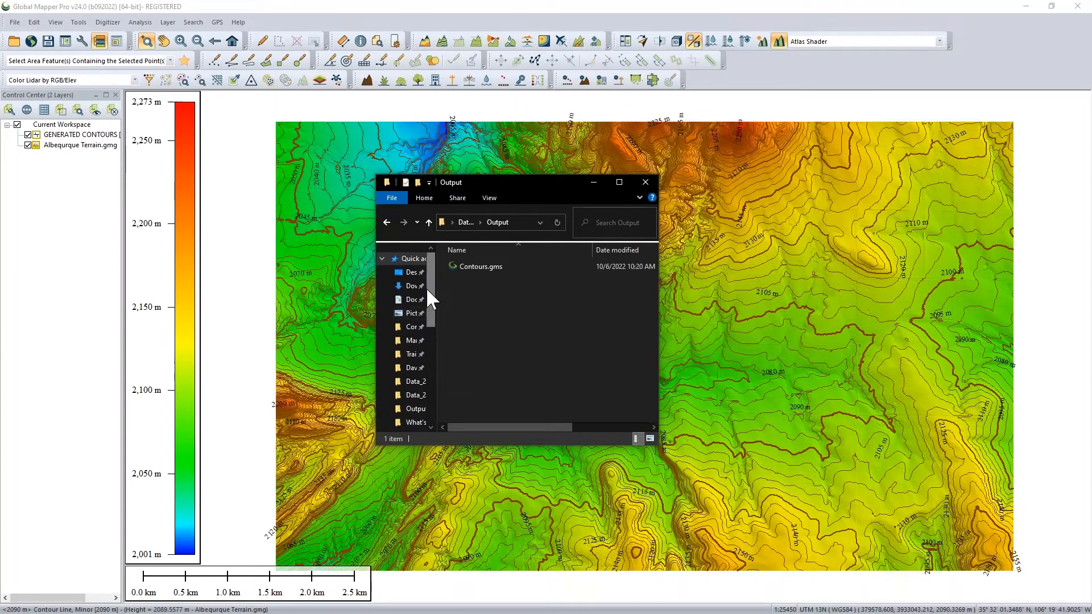
pyautogui.click(429, 222)
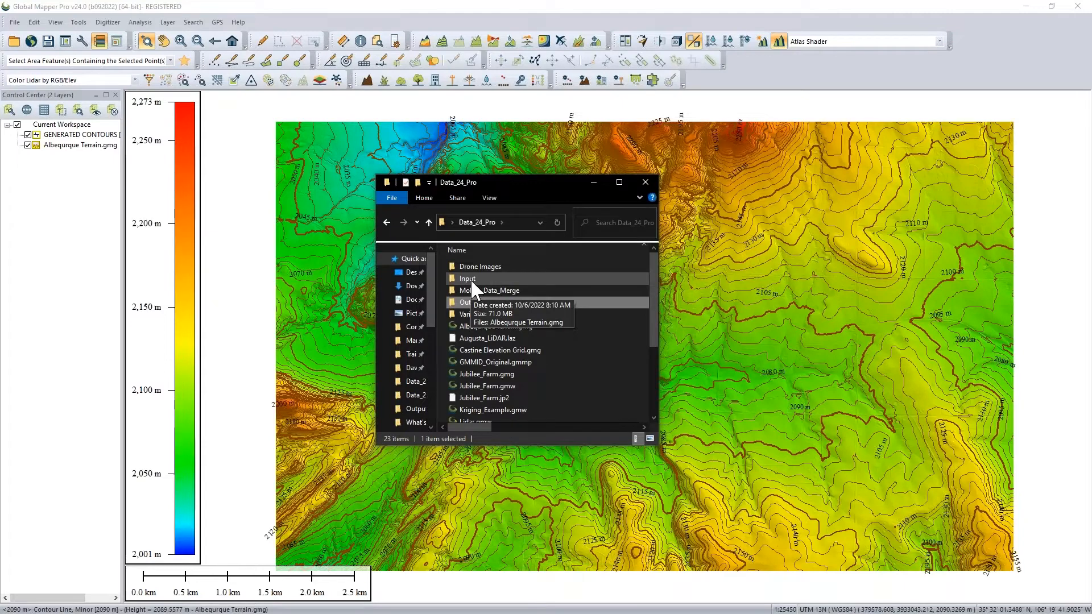
pyautogui.doubleClick(473, 278)
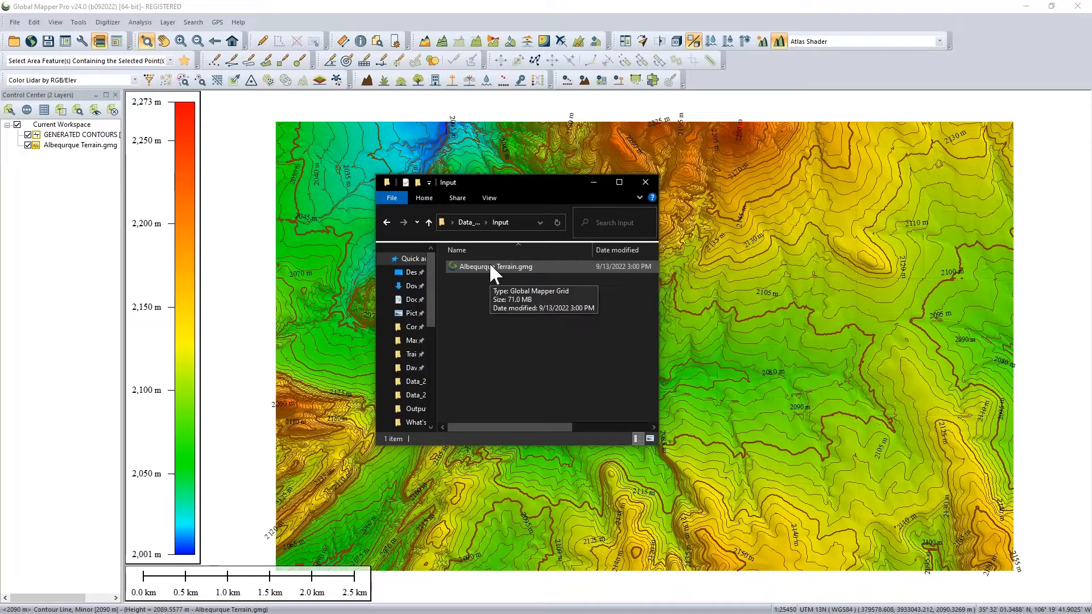
# Step: Try to delete Albequrque Terrain.gmg from the Input folder
pyautogui.rightClick(490, 265)
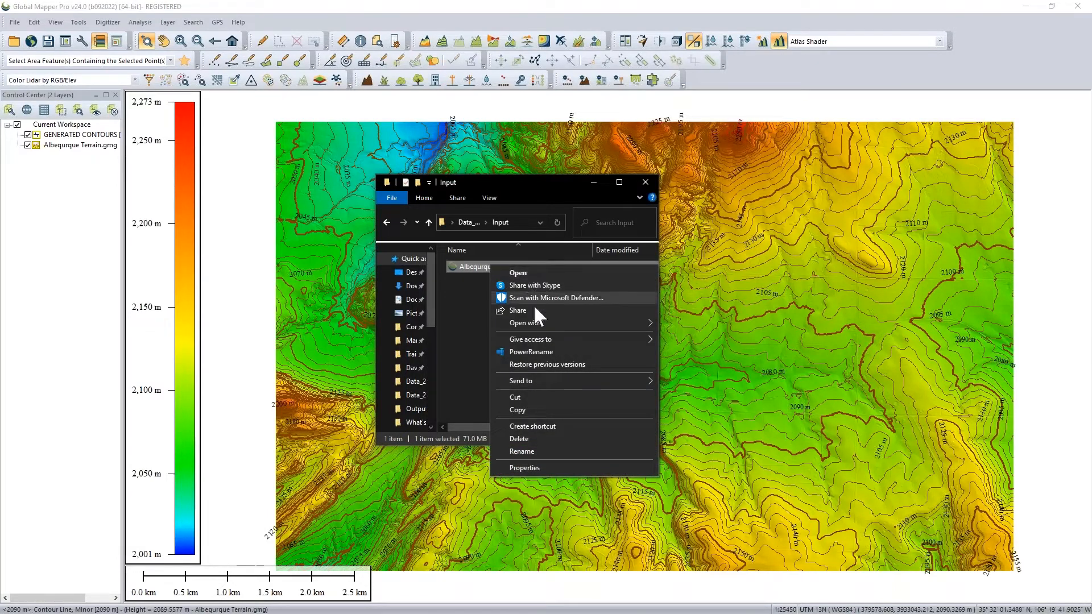
pyautogui.click(524, 437)
pyautogui.click(380, 263)
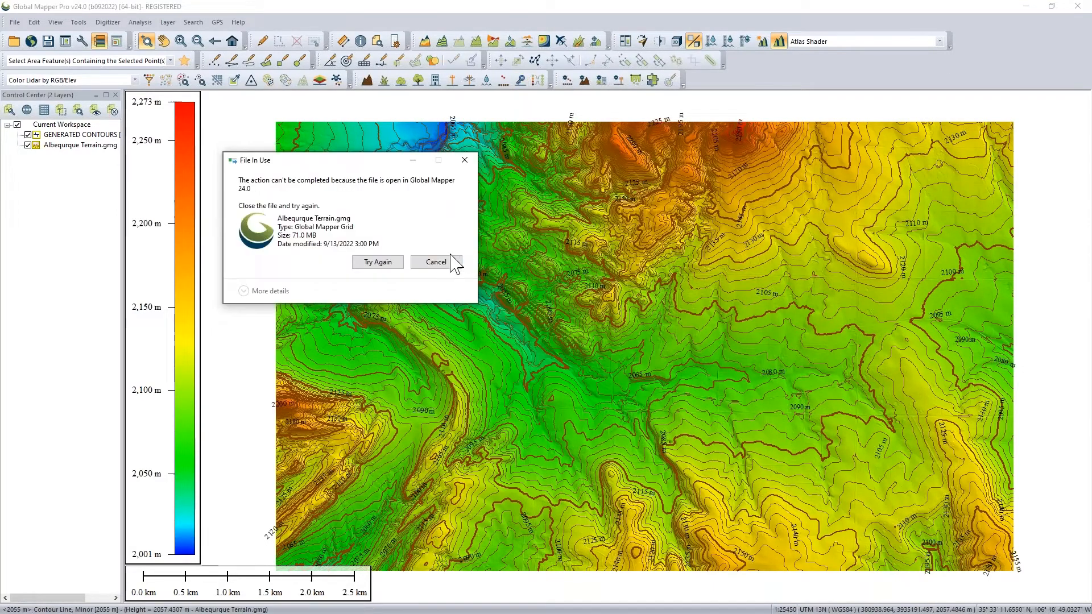
pyautogui.click(437, 263)
# Step: Unload all layers in Global Mapper without saving the workspace and delete Albequrque Terrain.gmg from the Input folder in File Explorer
pyautogui.hotkey('alt', 'F4')
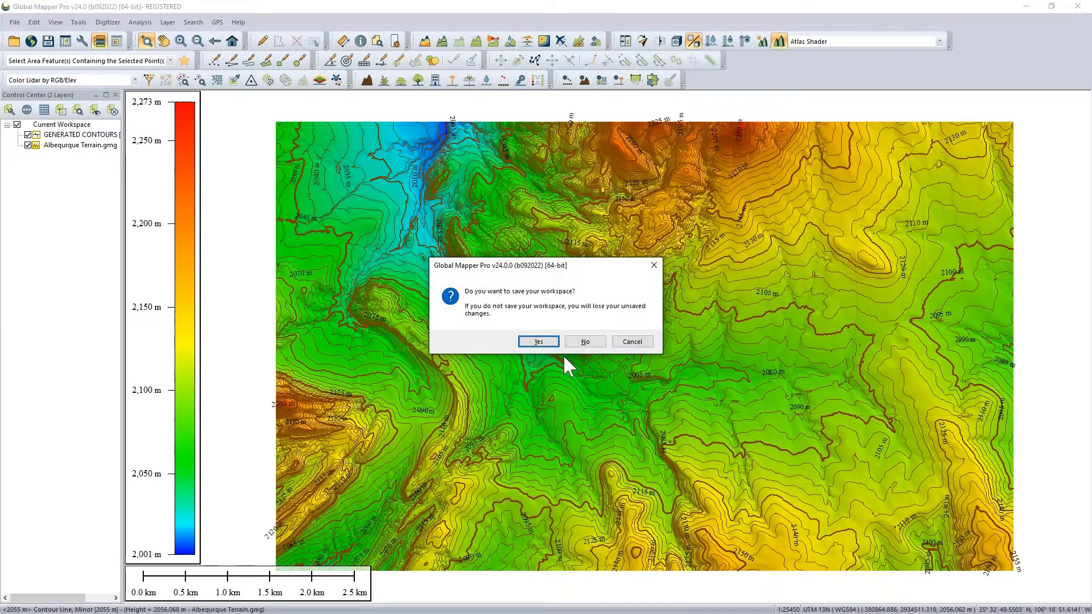
pyautogui.click(586, 341)
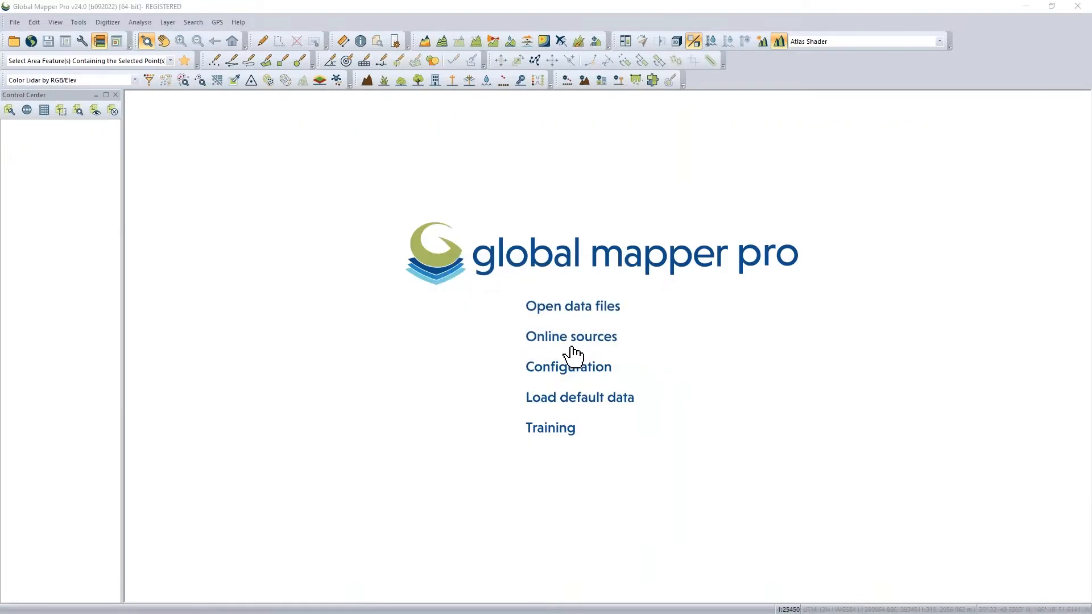
pyautogui.hotkey('alt', 'Tab')
pyautogui.rightClick(513, 255)
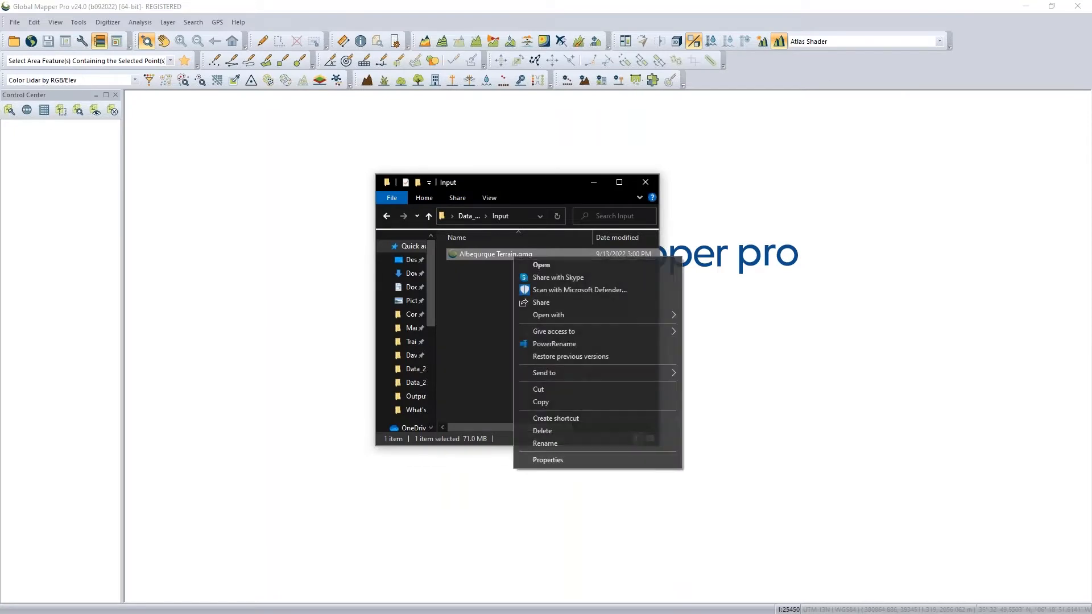
pyautogui.click(543, 431)
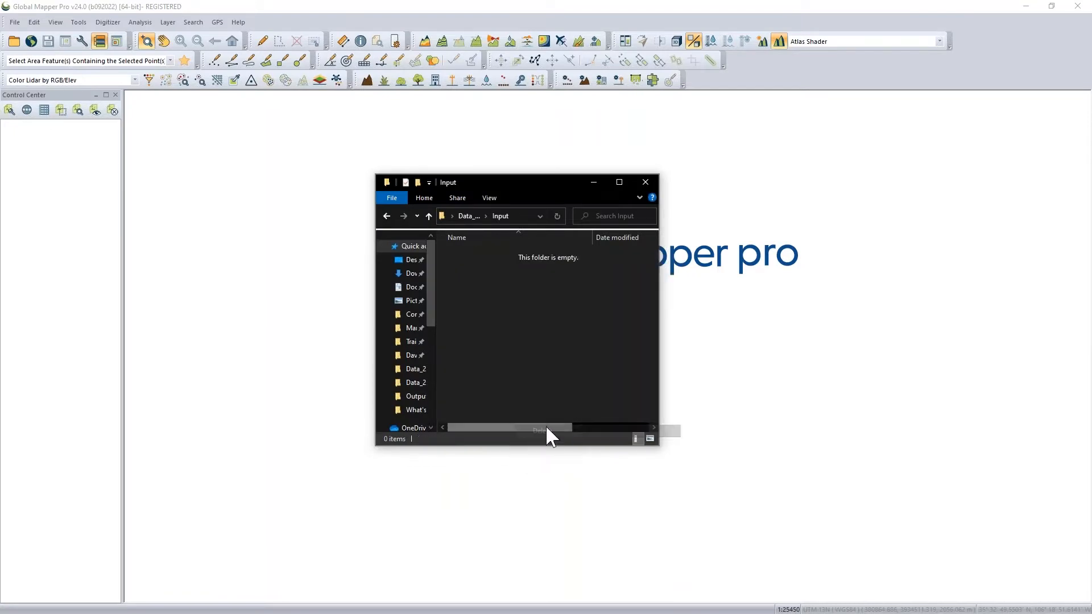
# Step: Move Castine Elevation Grid.gmg from Data_24_Pro into the Input folder and open that folder
pyautogui.click(387, 215)
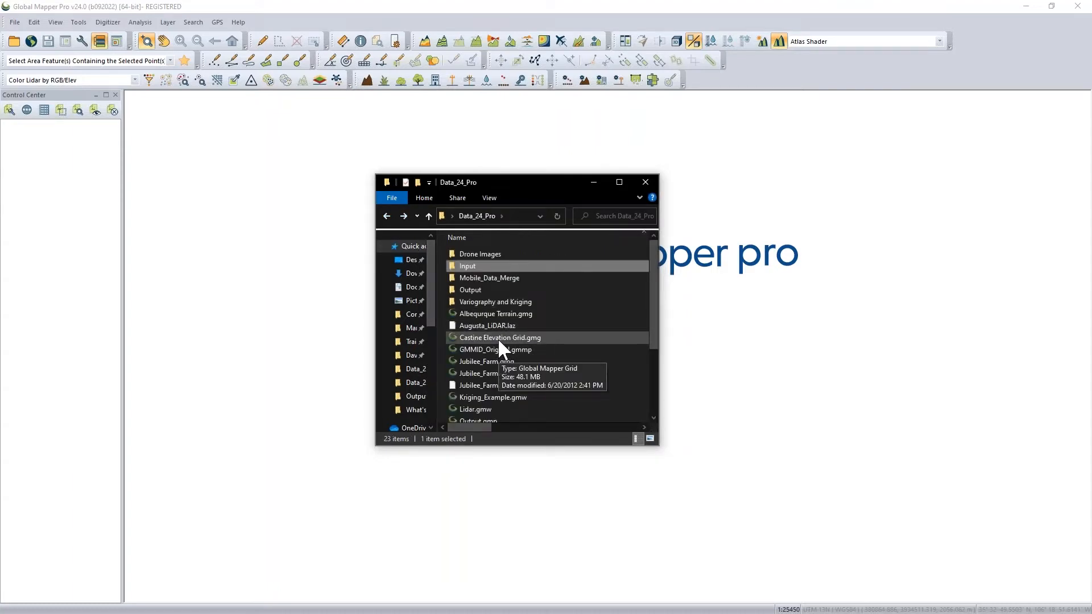
pyautogui.moveTo(497, 337); pyautogui.dragTo(483, 261)
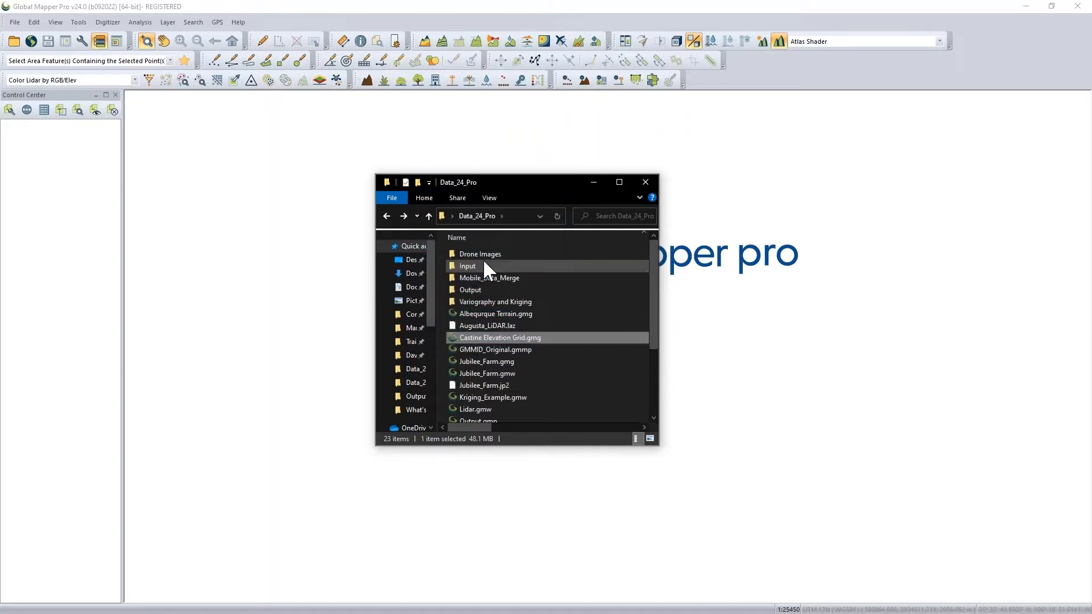
pyautogui.doubleClick(470, 264)
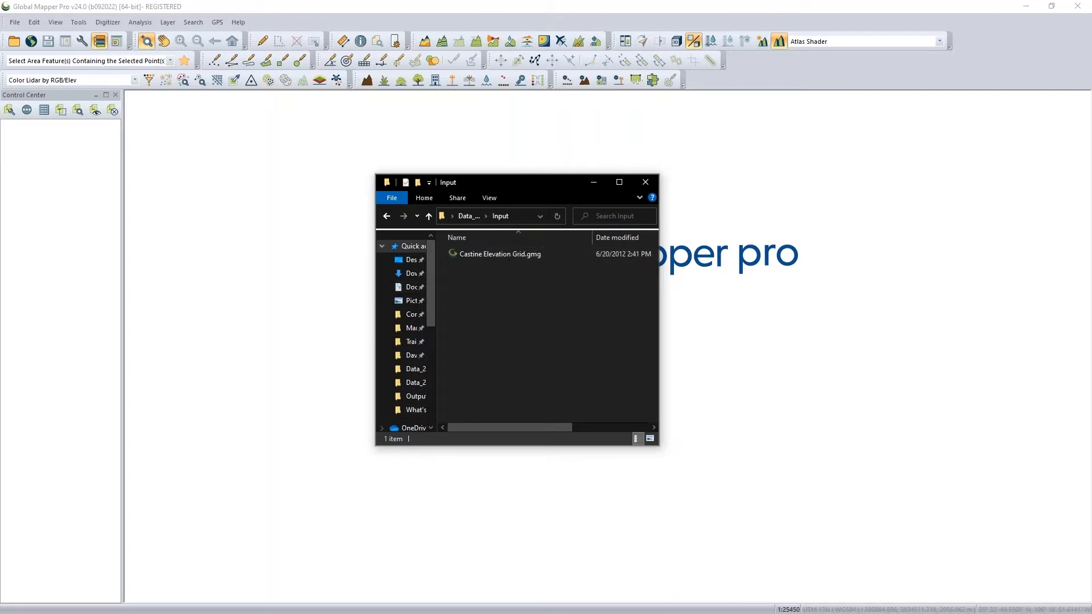
# Step: Examine the contents of the Data_24_Pro and Output folders, including the Contours.gms script, and close File Explorer
pyautogui.click(427, 215)
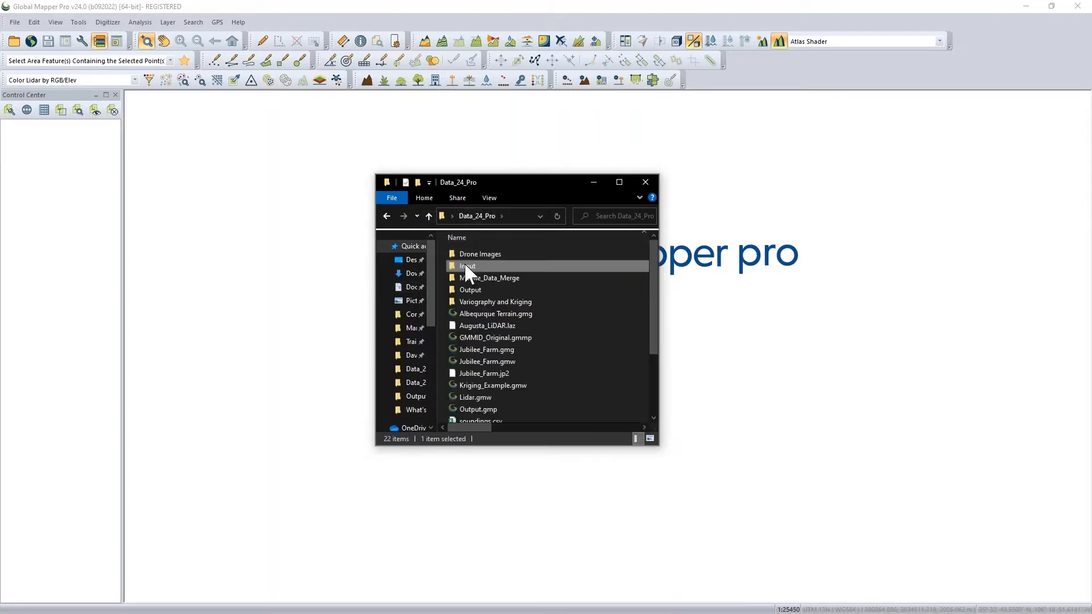
pyautogui.doubleClick(471, 291)
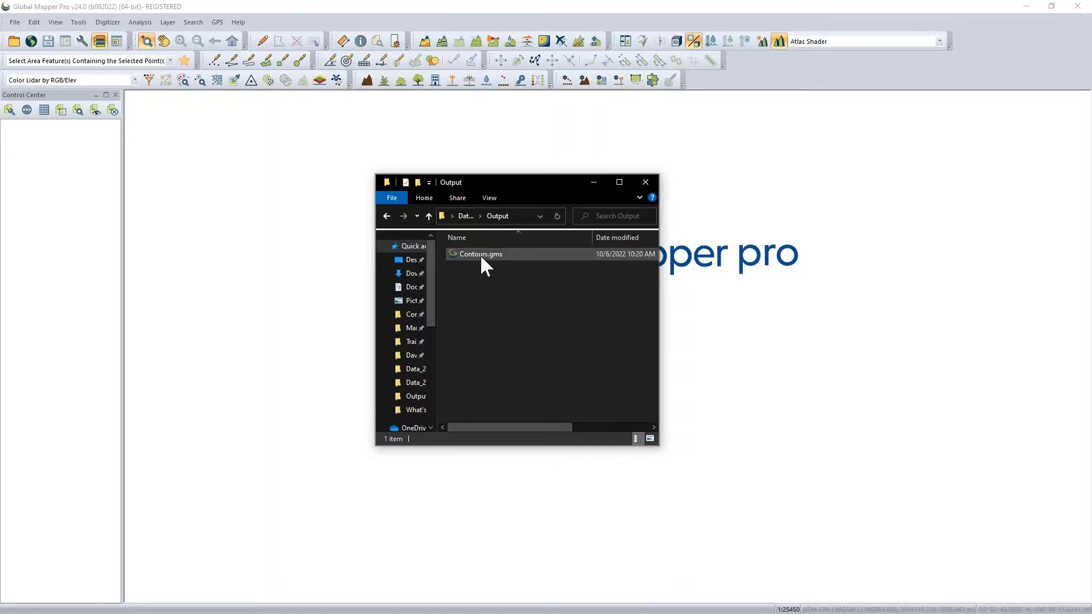
pyautogui.click(480, 255)
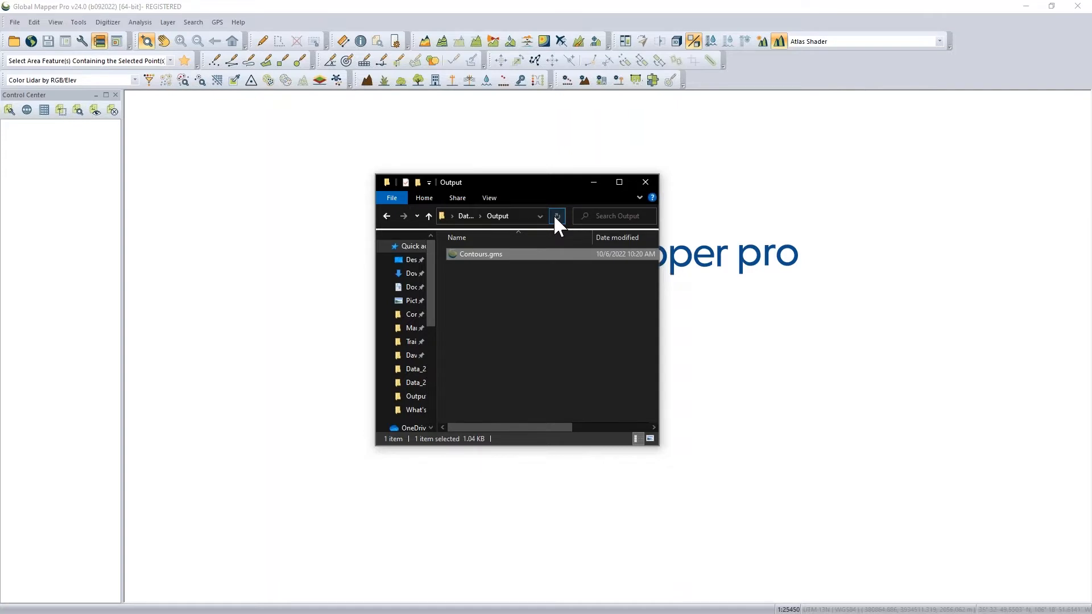
pyautogui.click(429, 216)
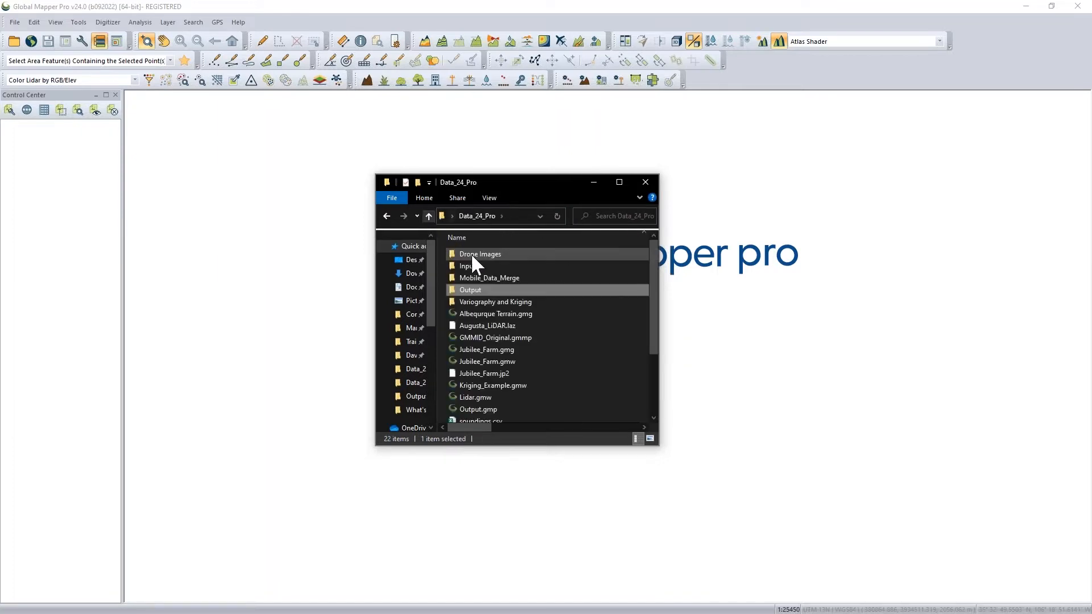
pyautogui.doubleClick(475, 289)
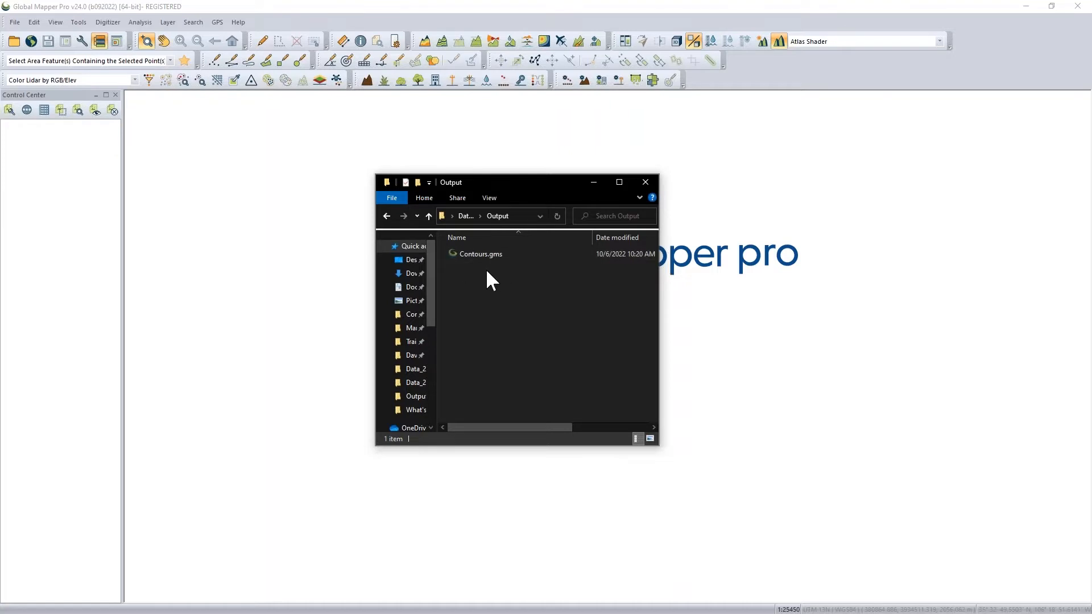
pyautogui.click(430, 219)
pyautogui.doubleClick(467, 290)
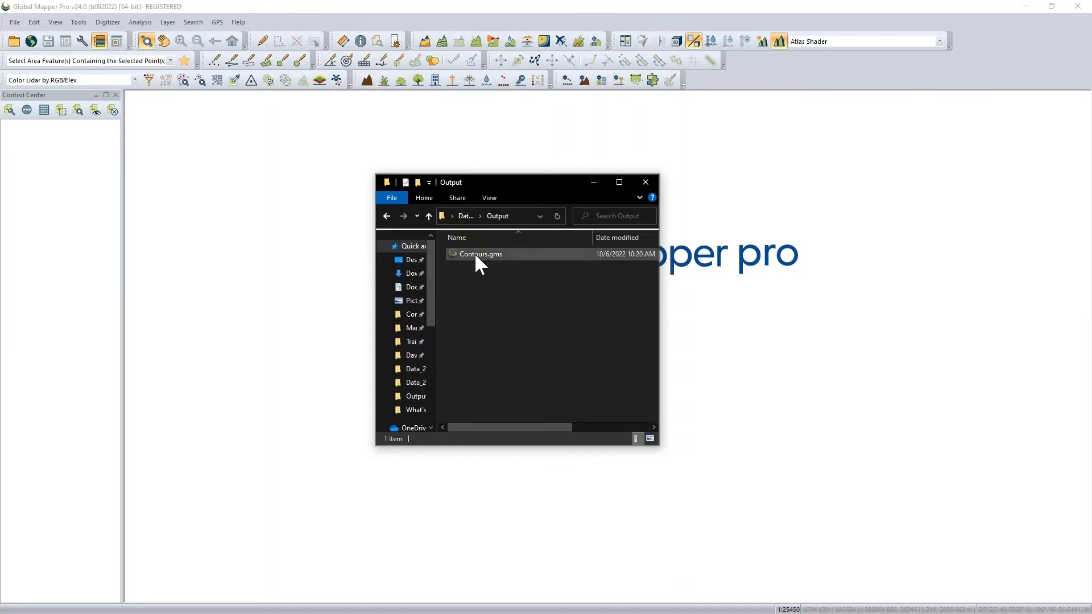
pyautogui.click(428, 217)
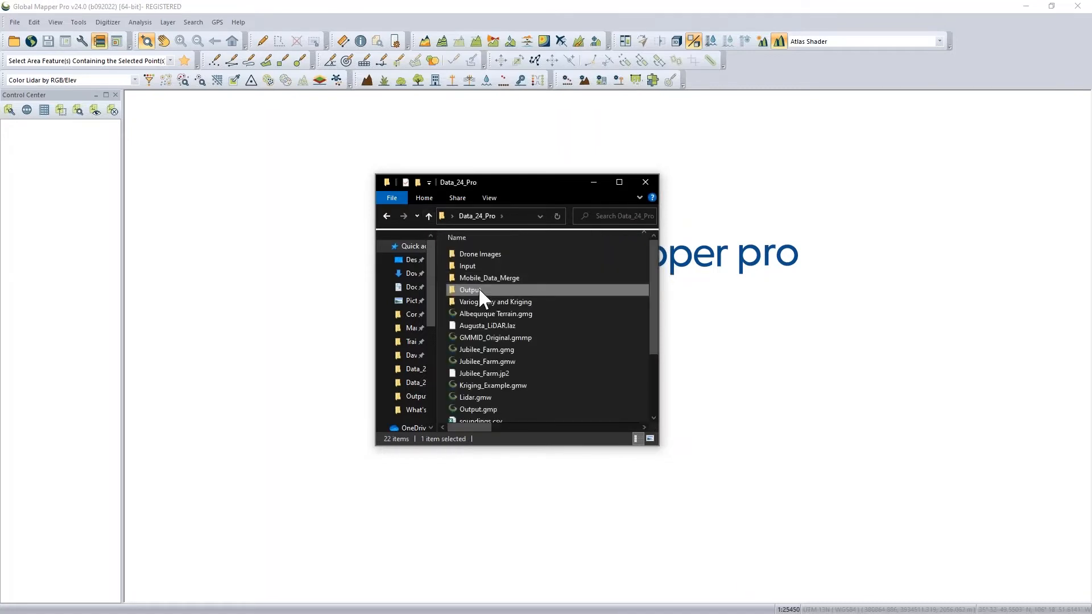
pyautogui.scroll(-3, 468, 296)
pyautogui.scroll(3, 467, 305)
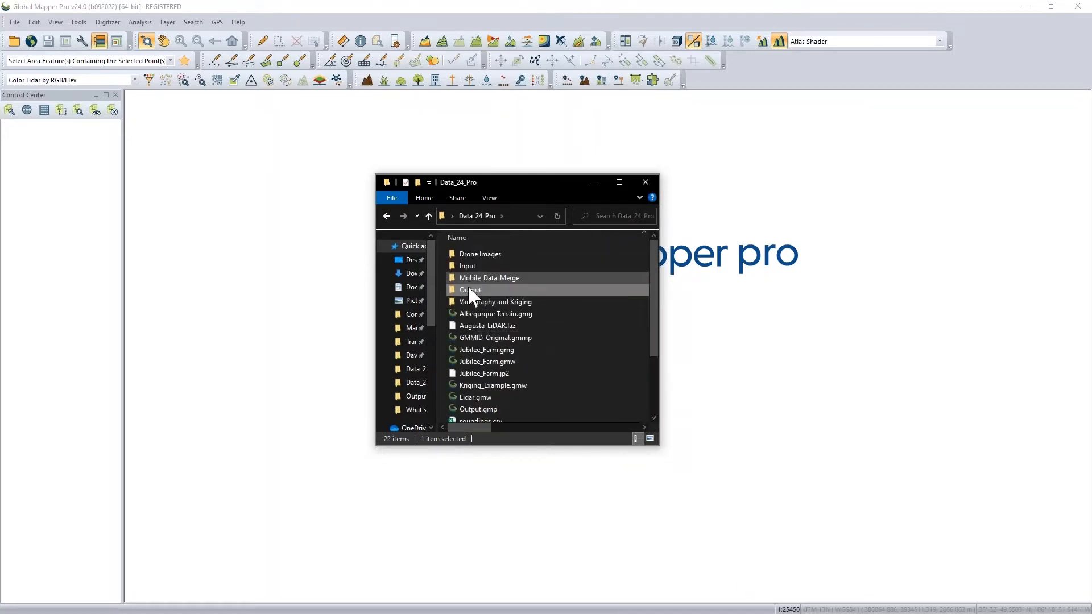
pyautogui.doubleClick(469, 290)
pyautogui.click(473, 255)
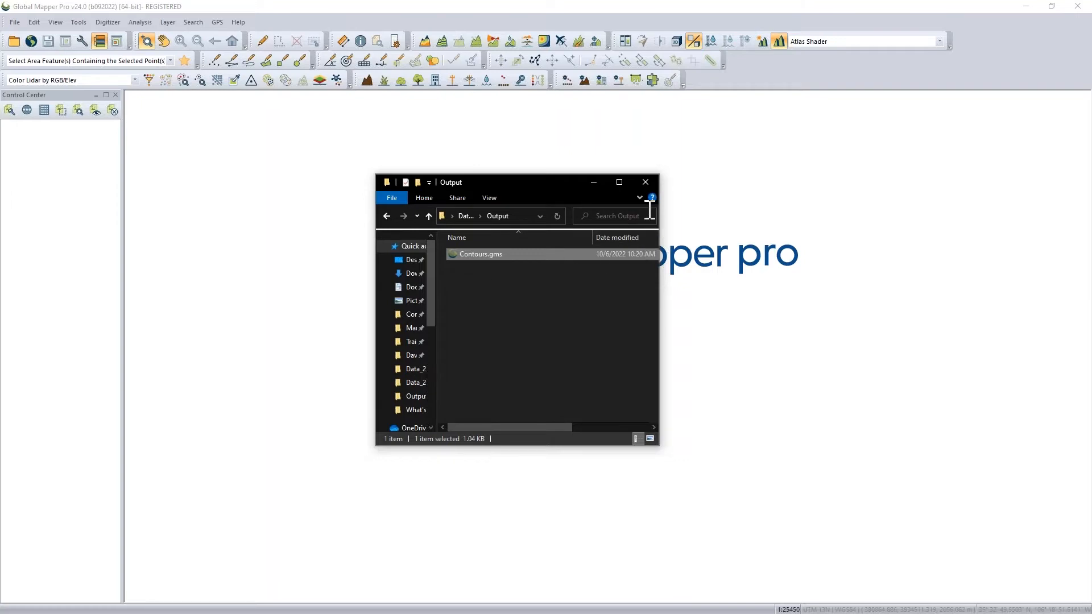
pyautogui.click(646, 188)
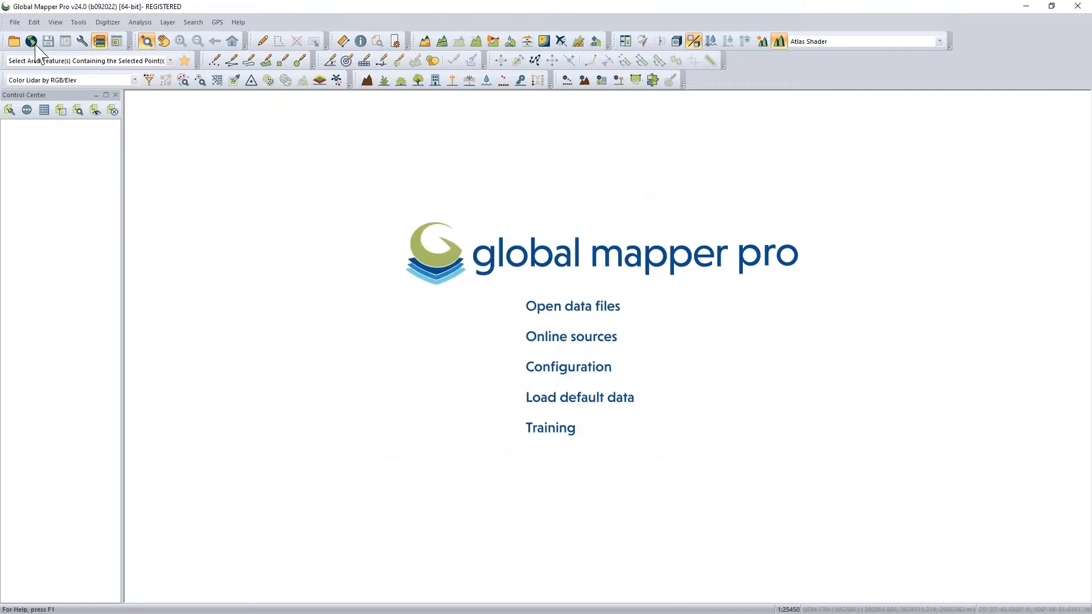
# Step: Open the Script Editor in Global Mapper and turn off running the script in the context of the main view
pyautogui.click(17, 22)
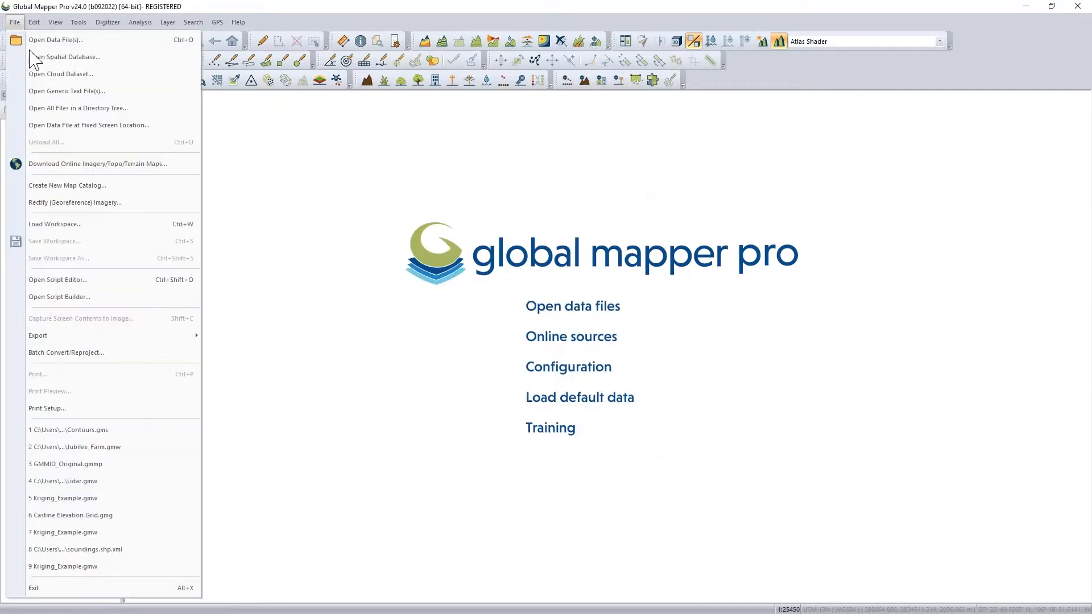
pyautogui.click(84, 280)
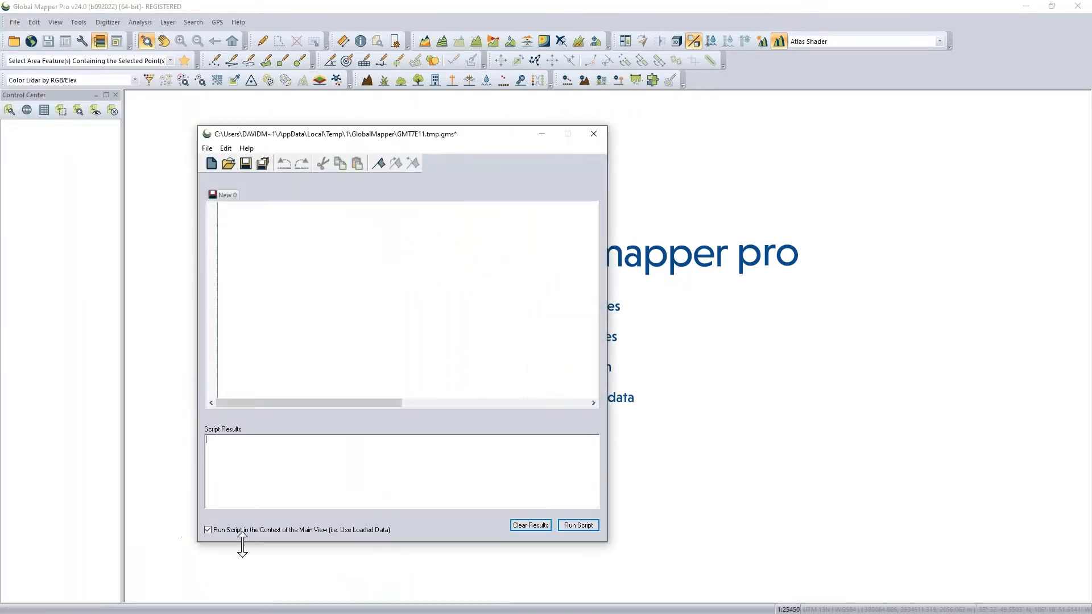
pyautogui.click(209, 531)
# Step: Load the script Contours.gms from the Output folder into the Script Editor
pyautogui.click(229, 163)
pyautogui.click(307, 237)
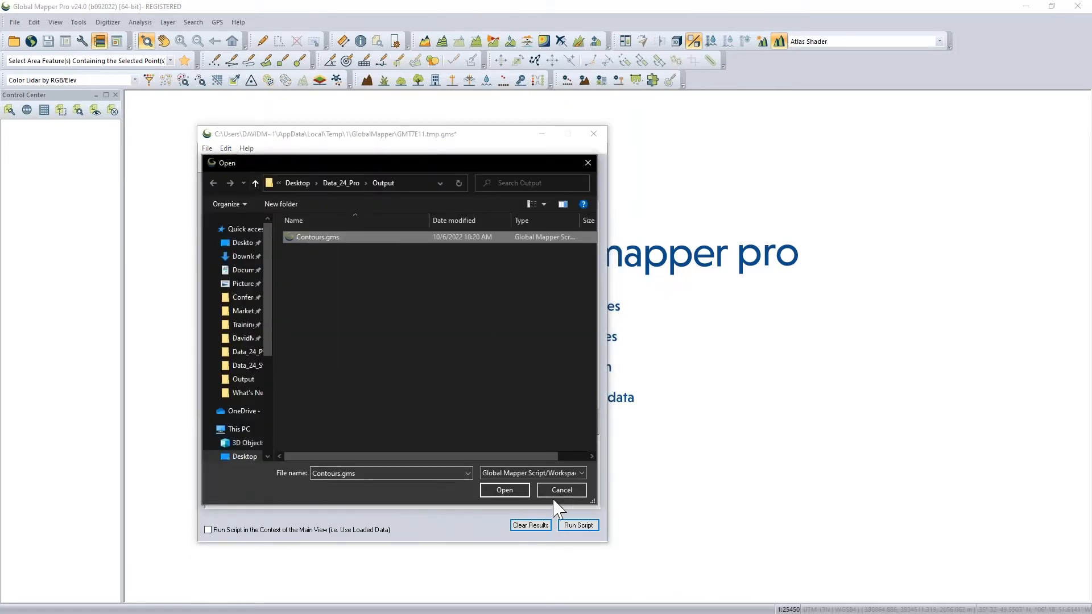
pyautogui.click(504, 490)
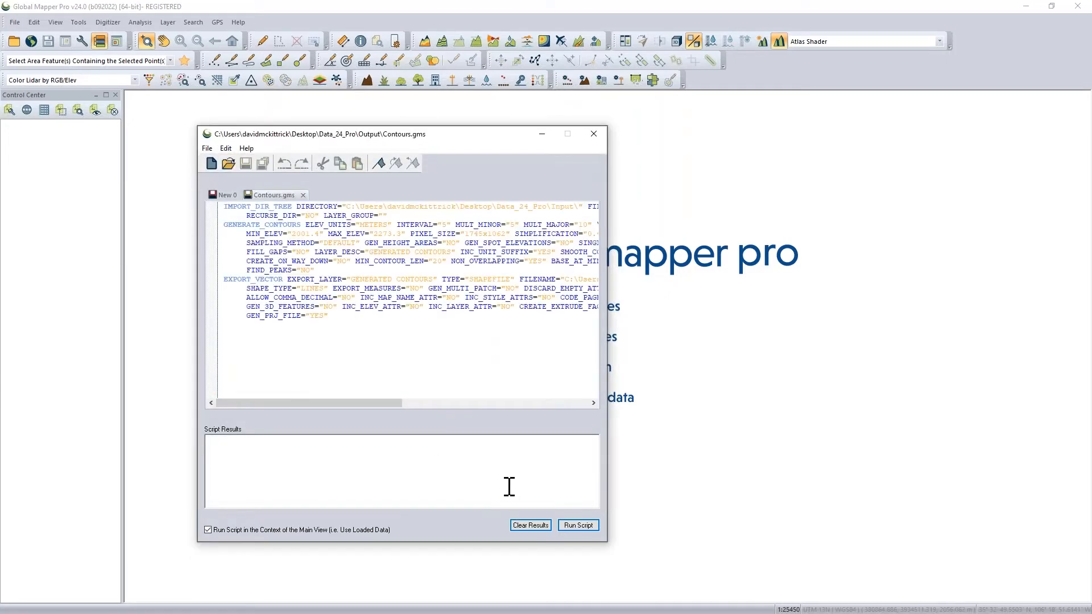
# Step: Run the Contours.gms script and highlight the elevation range reported in the script results
pyautogui.click(580, 526)
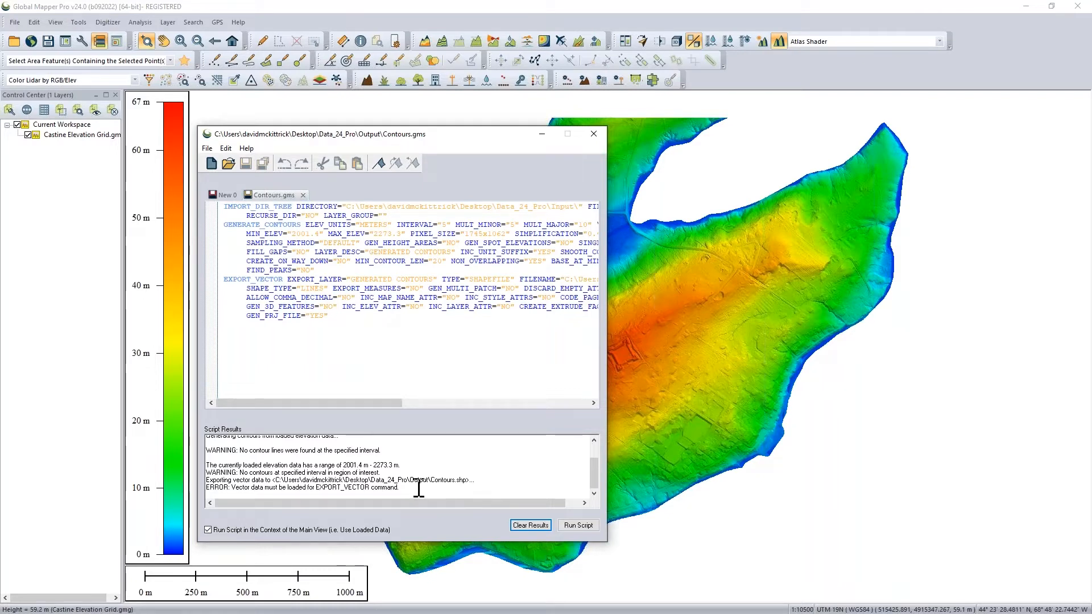
pyautogui.moveTo(403, 465); pyautogui.dragTo(345, 465)
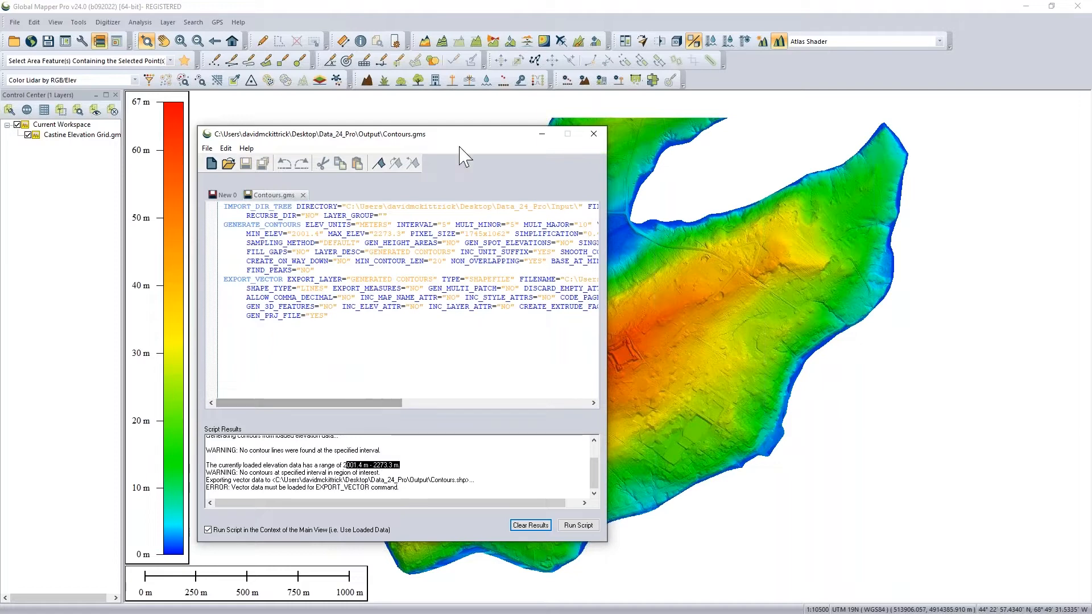
# Step: Close the Script Editor and copy the script command for watershed generation with its default options, without generating the watershed
pyautogui.click(594, 135)
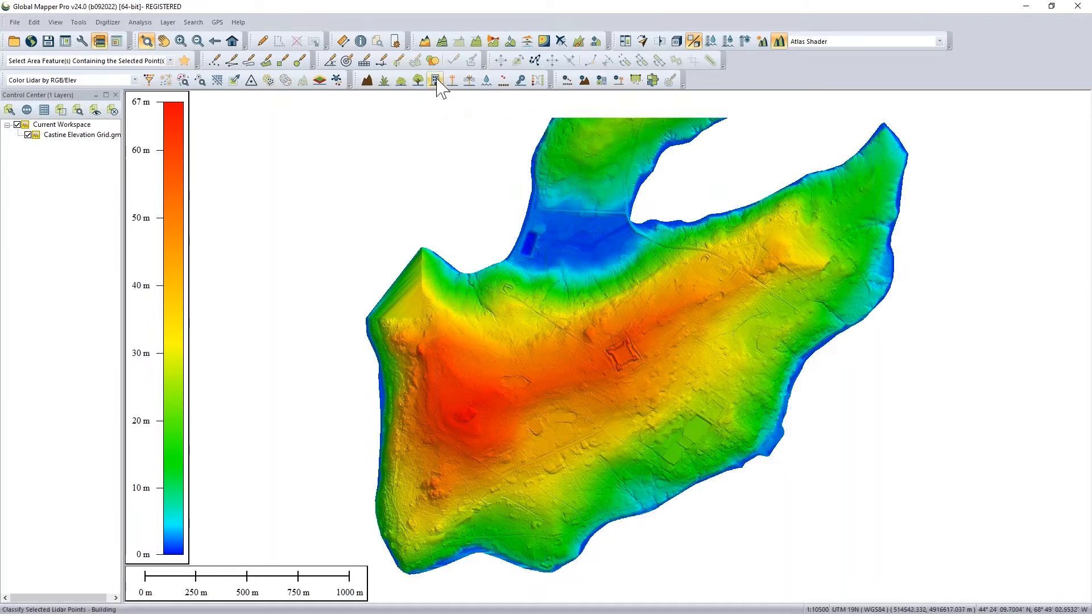
pyautogui.click(511, 42)
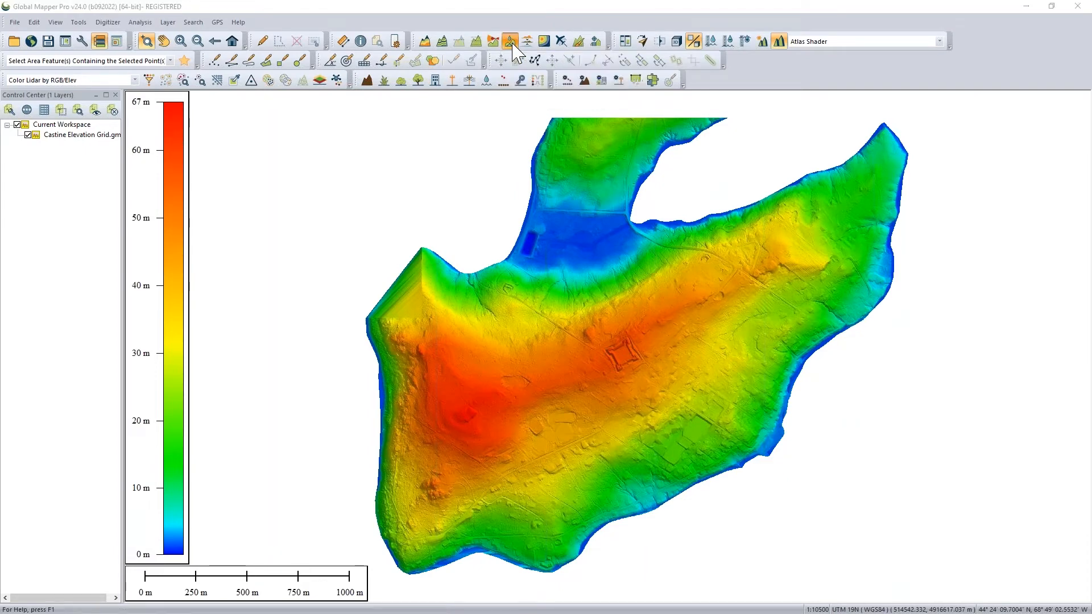
pyautogui.click(433, 183)
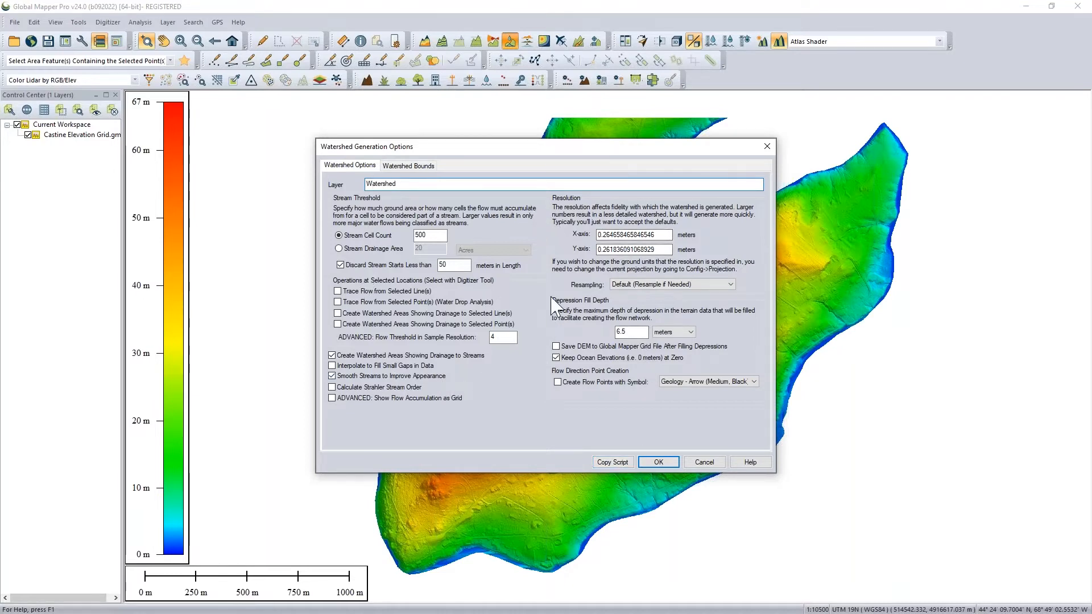
pyautogui.click(611, 464)
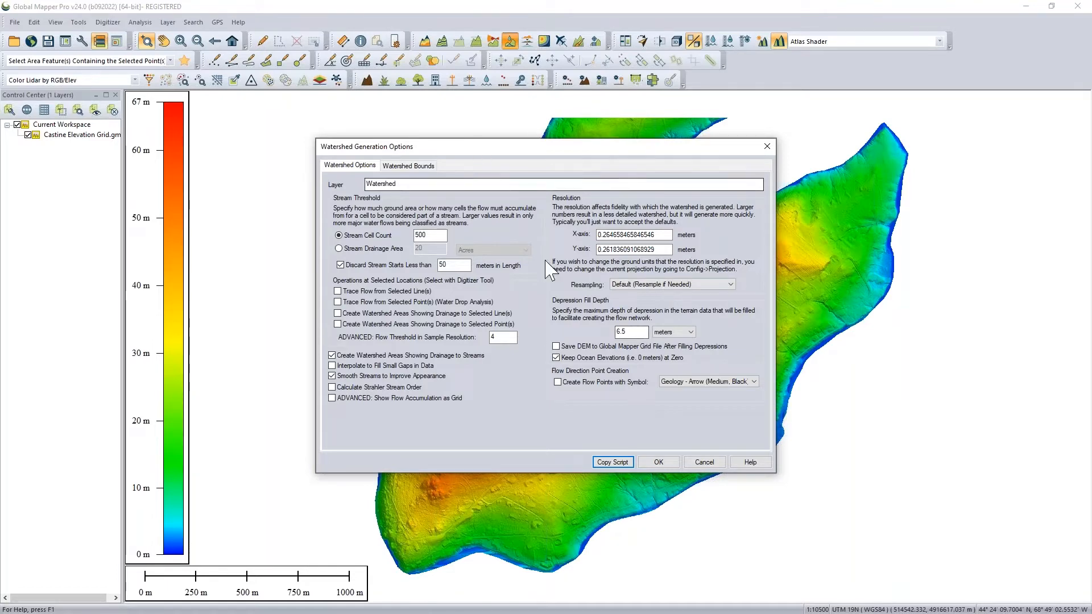
pyautogui.click(767, 147)
# Step: Reopen the Script Editor and load the script Contours.gms from the Output folder
pyautogui.click(15, 22)
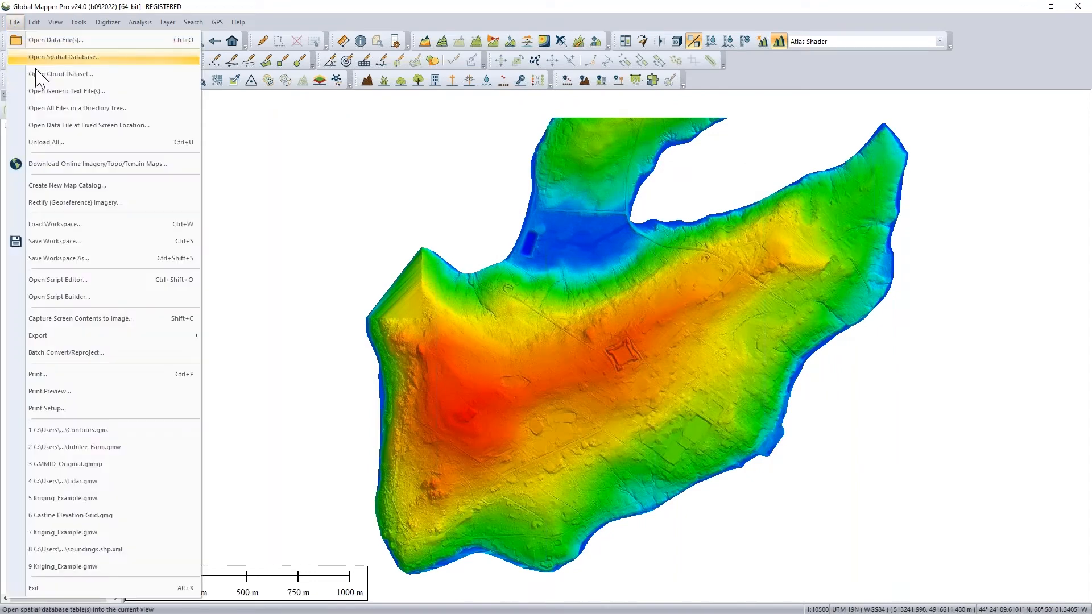
pyautogui.click(88, 282)
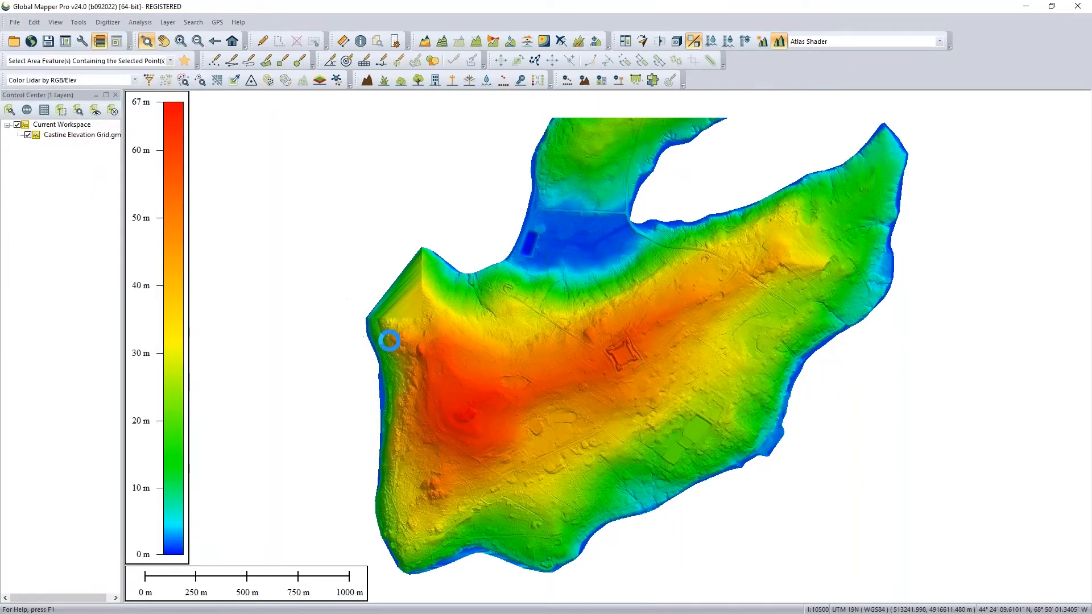
pyautogui.click(228, 164)
pyautogui.click(313, 236)
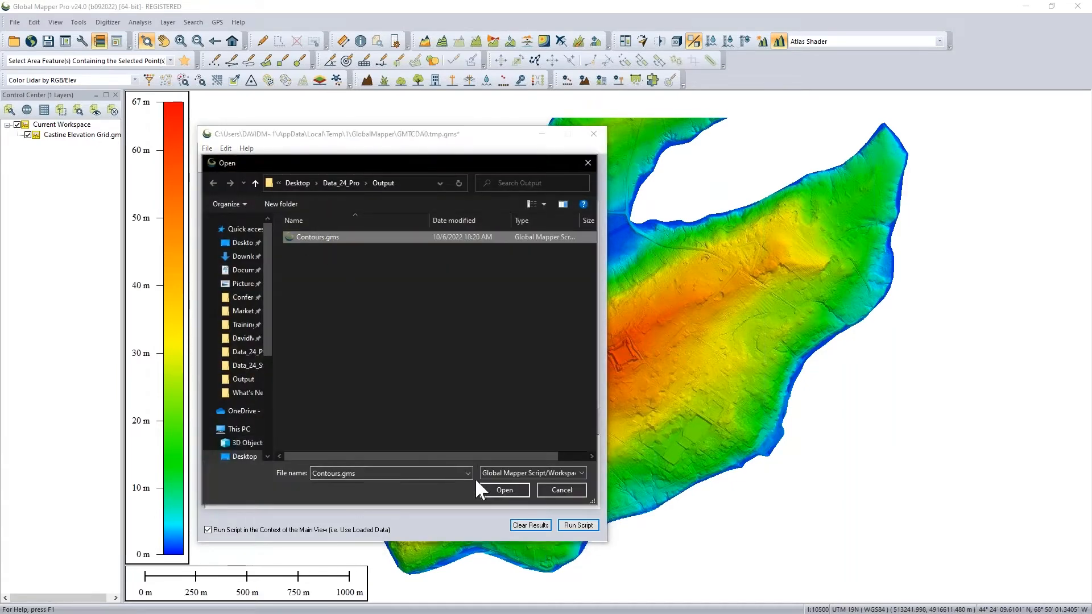
pyautogui.click(495, 486)
# Step: Paste the copied GENERATE_WATERSHED command on a new line before EXPORT_VECTOR in Contours.gms and highlight its command name
pyautogui.click(344, 273)
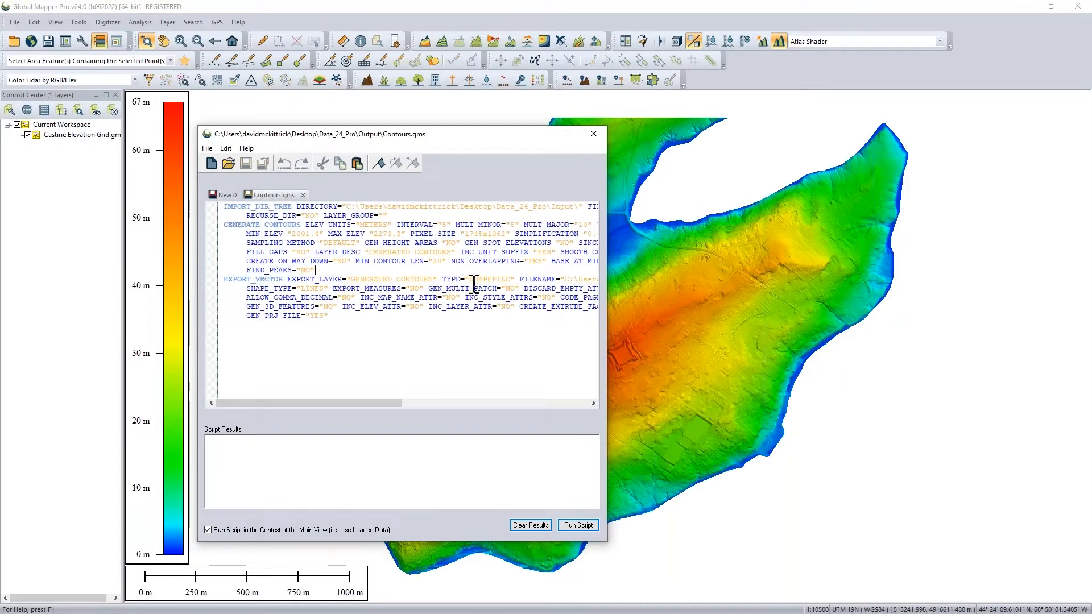
pyautogui.press('Return')
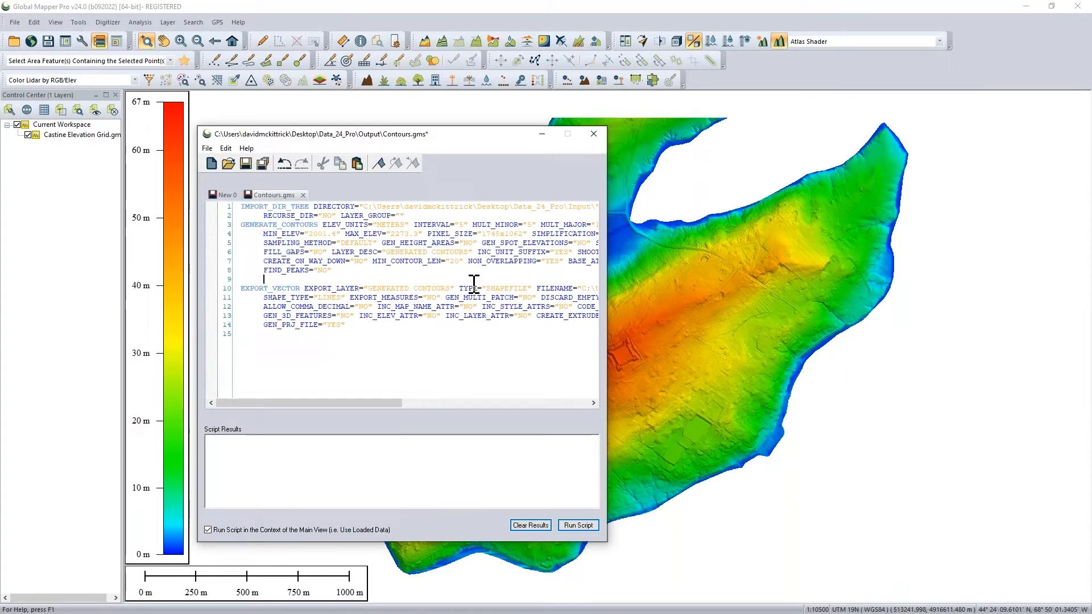
pyautogui.hotkey('ctrl', 'v')
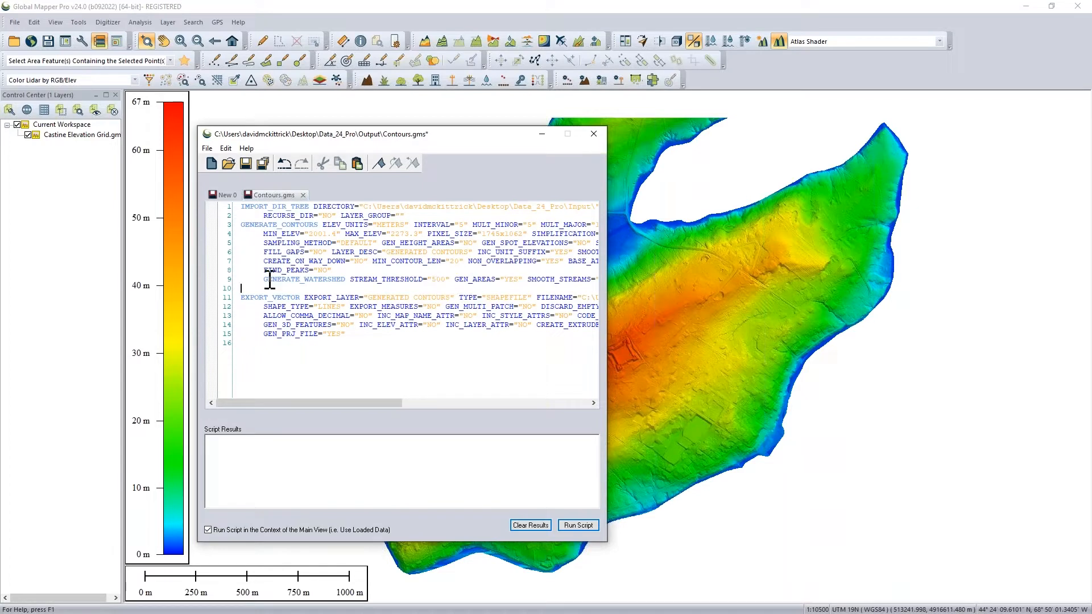
pyautogui.moveTo(346, 280); pyautogui.dragTo(264, 279)
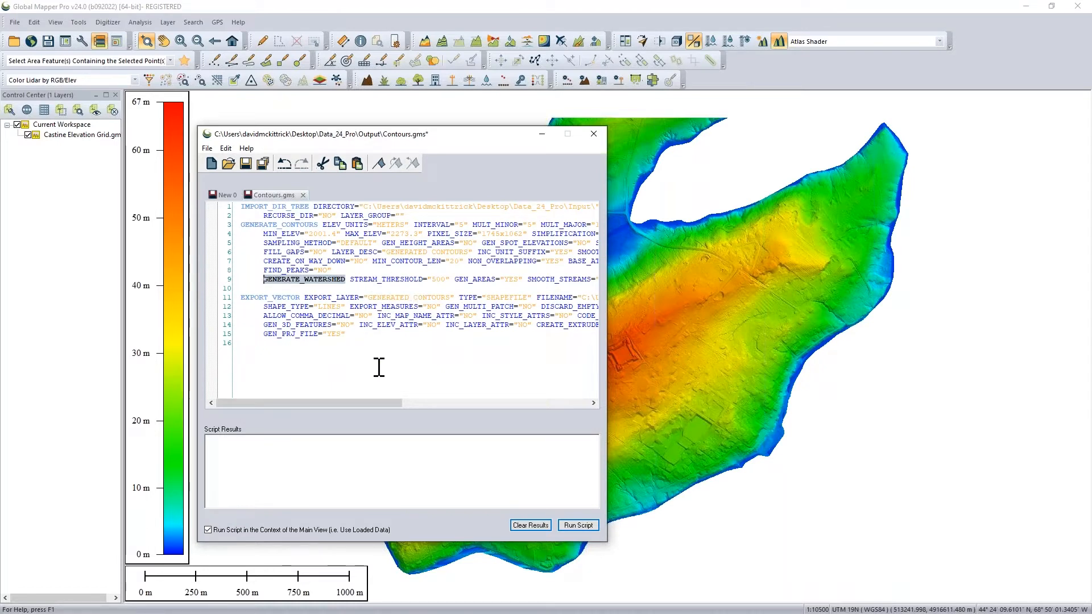
# Step: Review the remaining parameters of the GENERATE_WATERSHED line and close the Script Editor without saving the changes
pyautogui.moveTo(367, 403); pyautogui.dragTo(424, 411)
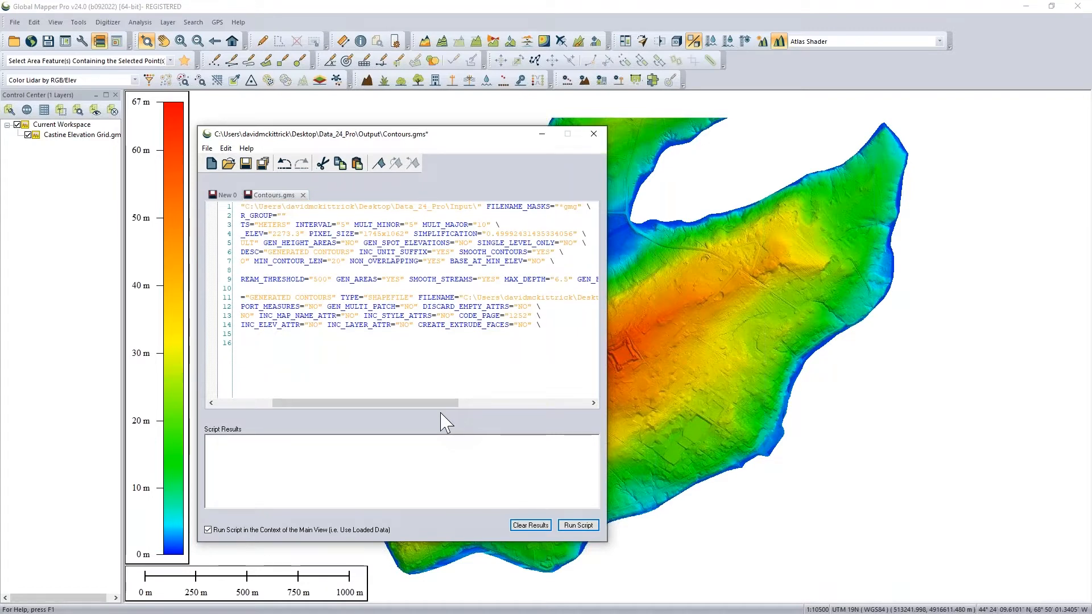
pyautogui.click(553, 262)
pyautogui.click(577, 280)
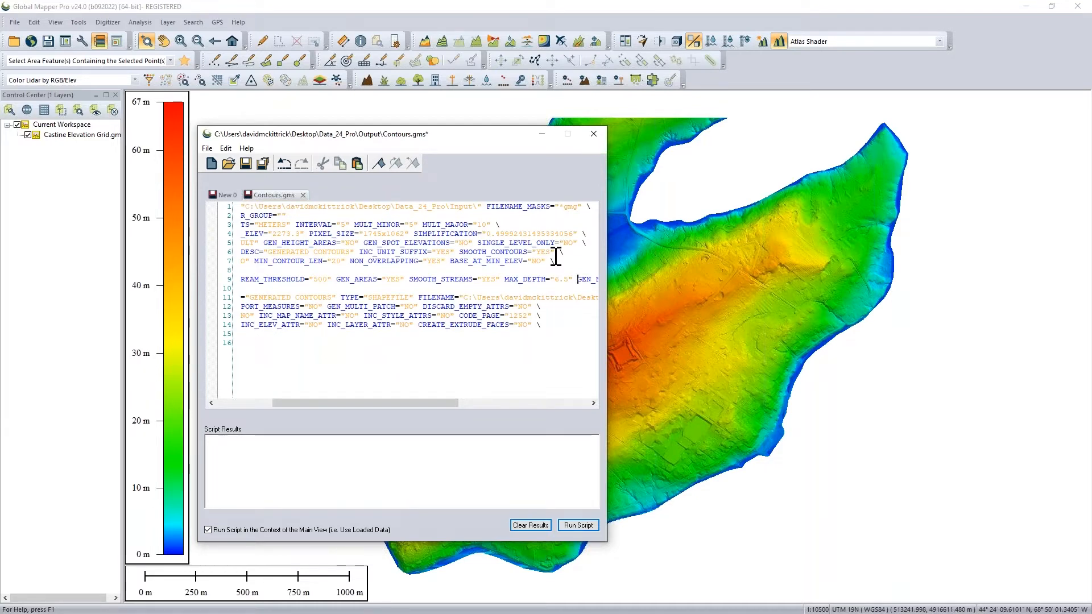
pyautogui.click(594, 134)
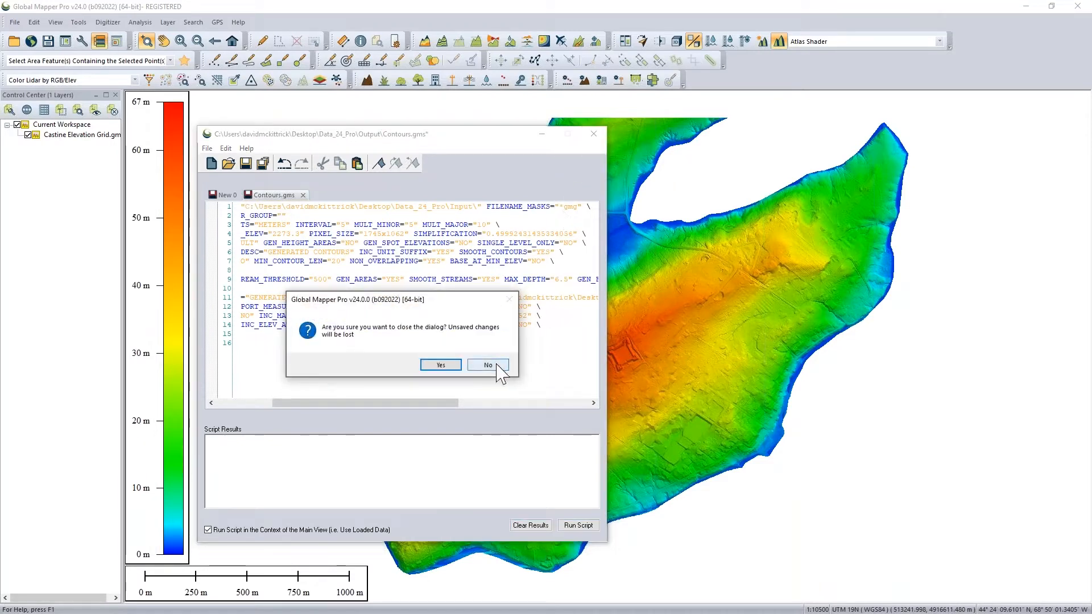
pyautogui.click(454, 373)
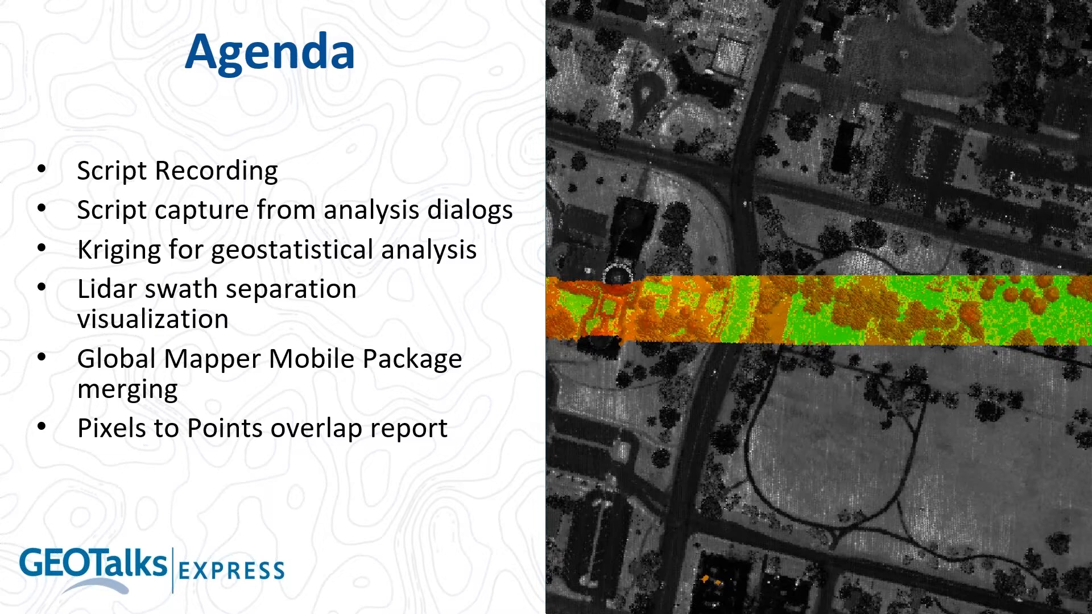
pyautogui.press('Right')
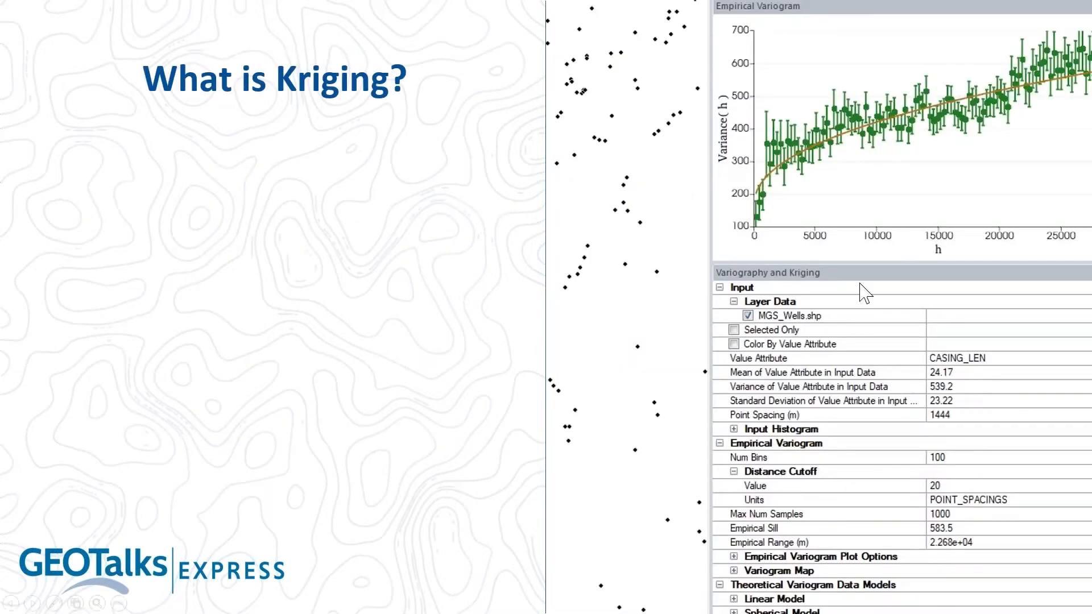
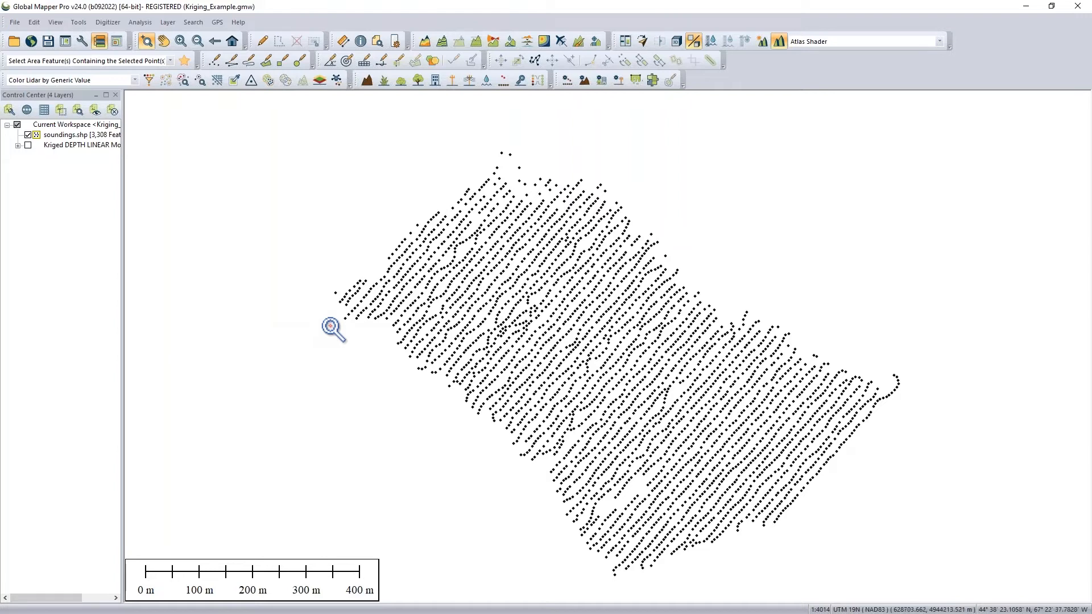
# Step: Inspect the spacing of the sounding points up close and restore the full extent of the data
pyautogui.moveTo(459, 235); pyautogui.dragTo(494, 261)
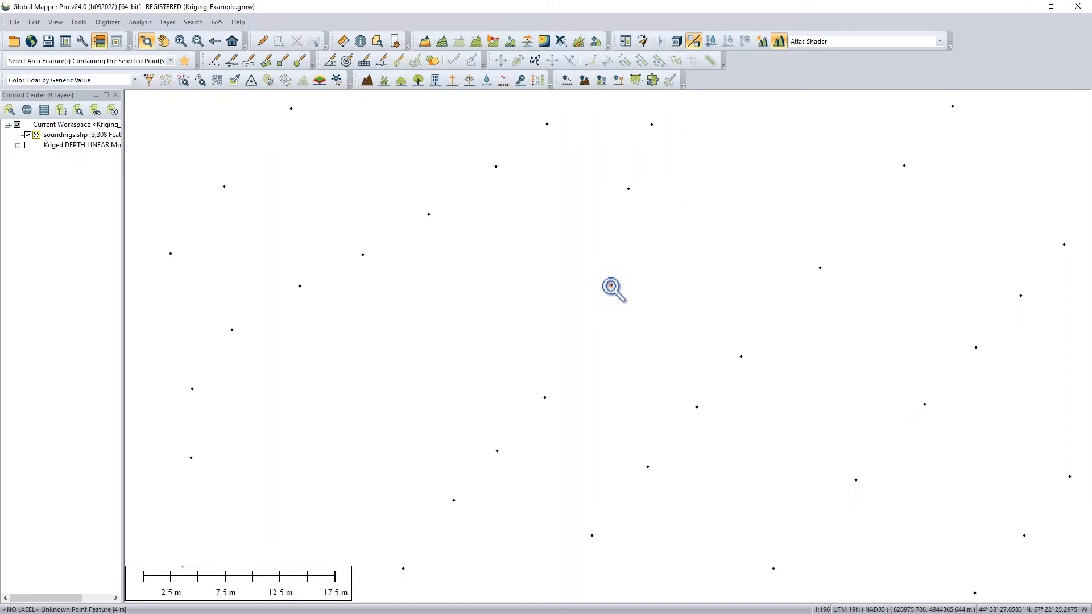
pyautogui.scroll(-1, 633, 229)
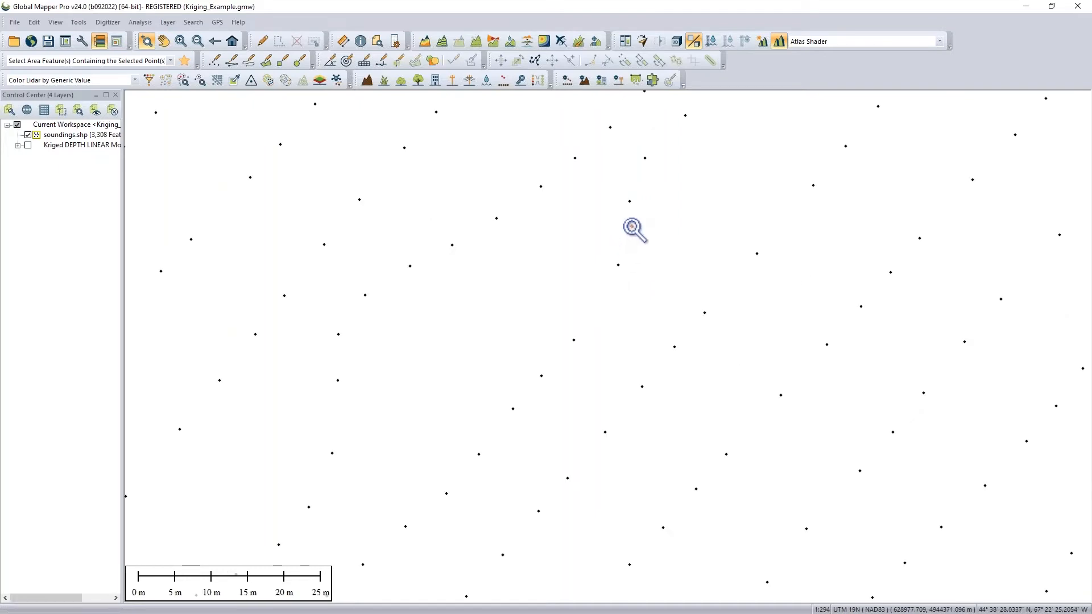
pyautogui.scroll(-1, 634, 230)
pyautogui.scroll(-1, 633, 229)
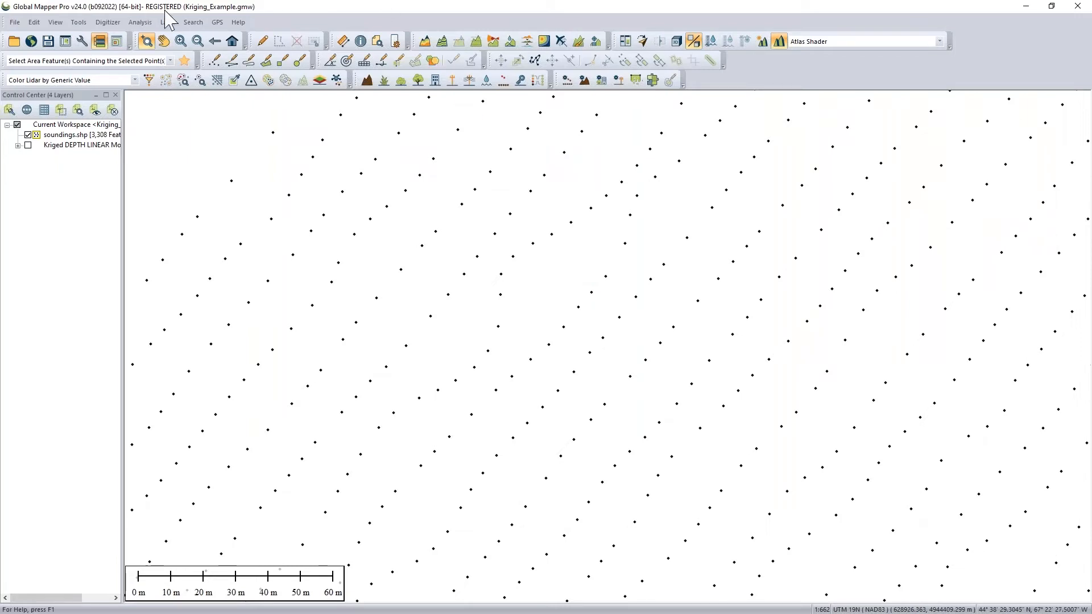
pyautogui.click(233, 41)
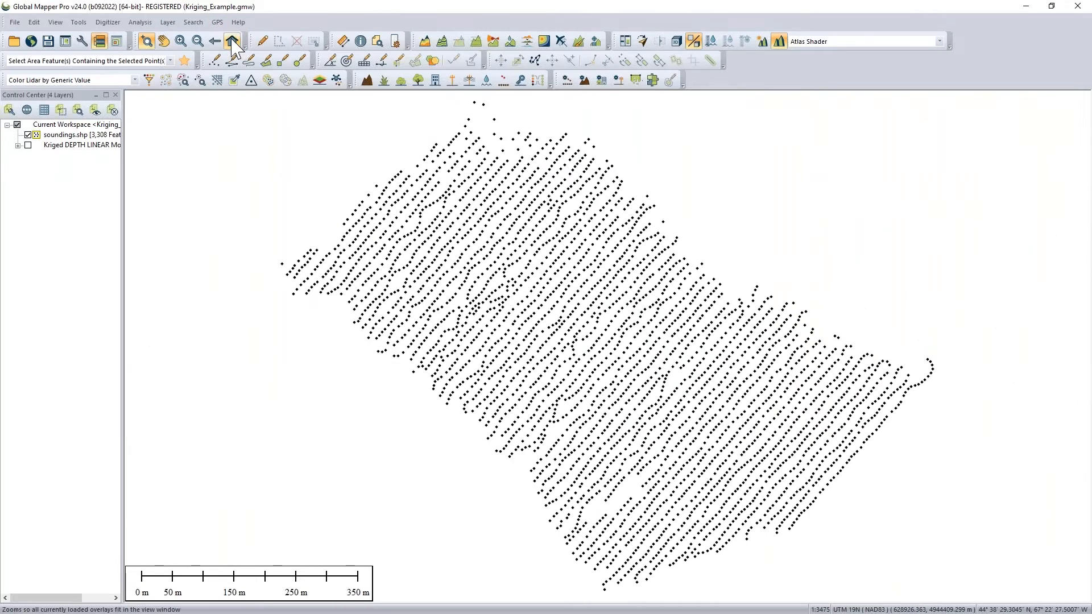
# Step: Open Variography and Kriging with soundings.shp as the input layer and inspect individual points on the empirical variogram
pyautogui.click(137, 23)
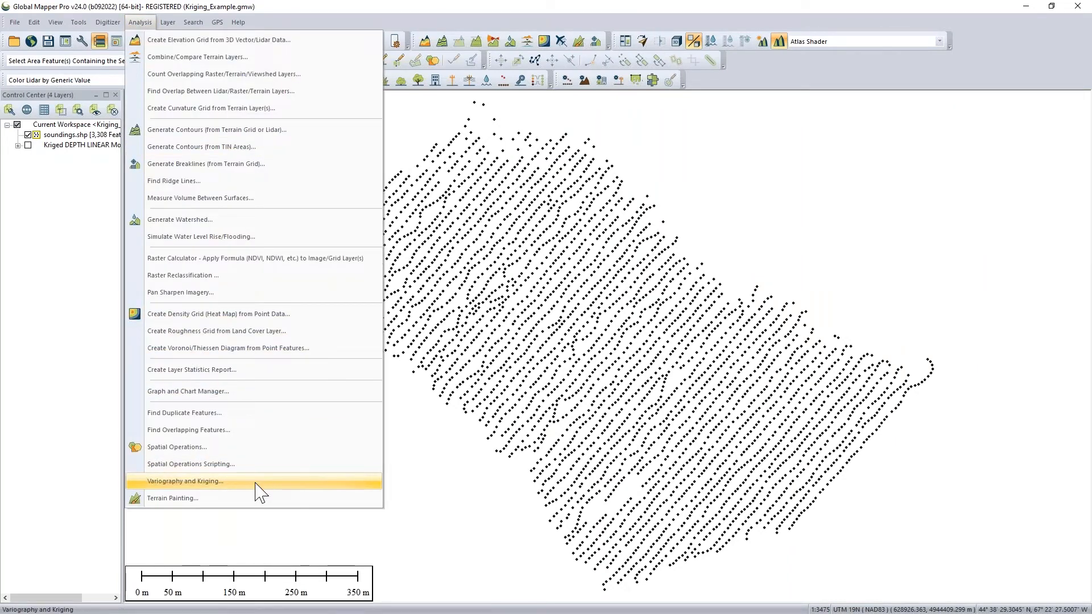
pyautogui.click(256, 484)
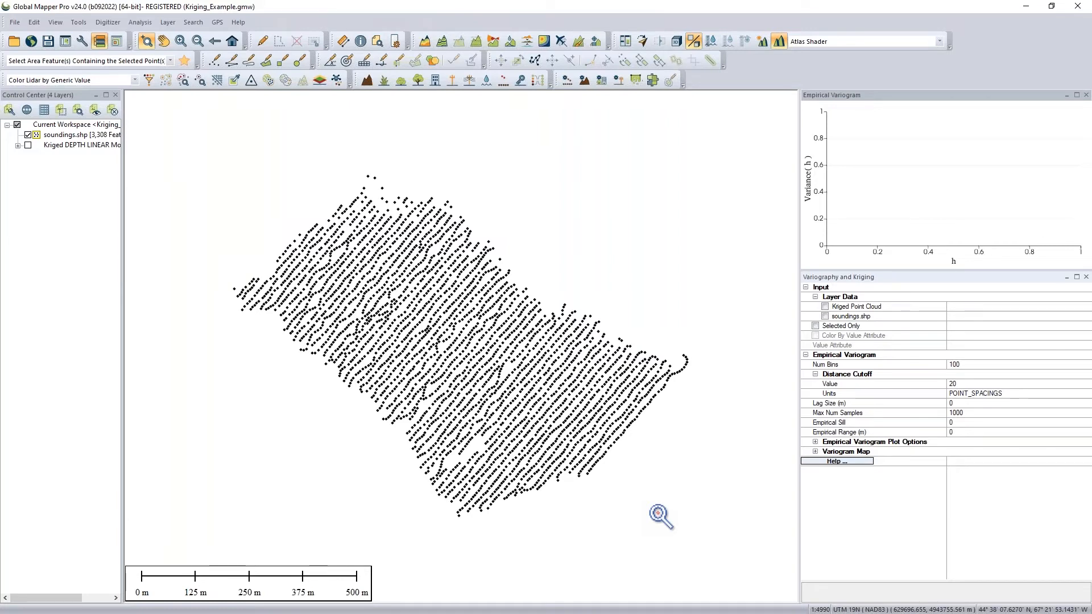
pyautogui.click(825, 316)
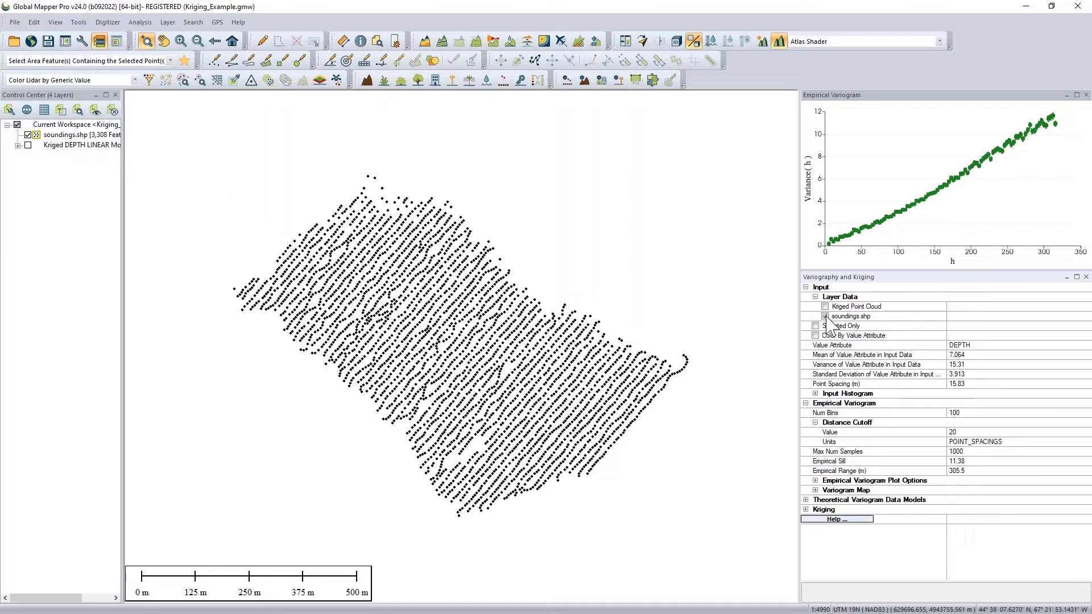
pyautogui.moveTo(855, 236)
pyautogui.scroll(3, 940, 173)
pyautogui.scroll(1, 919, 199)
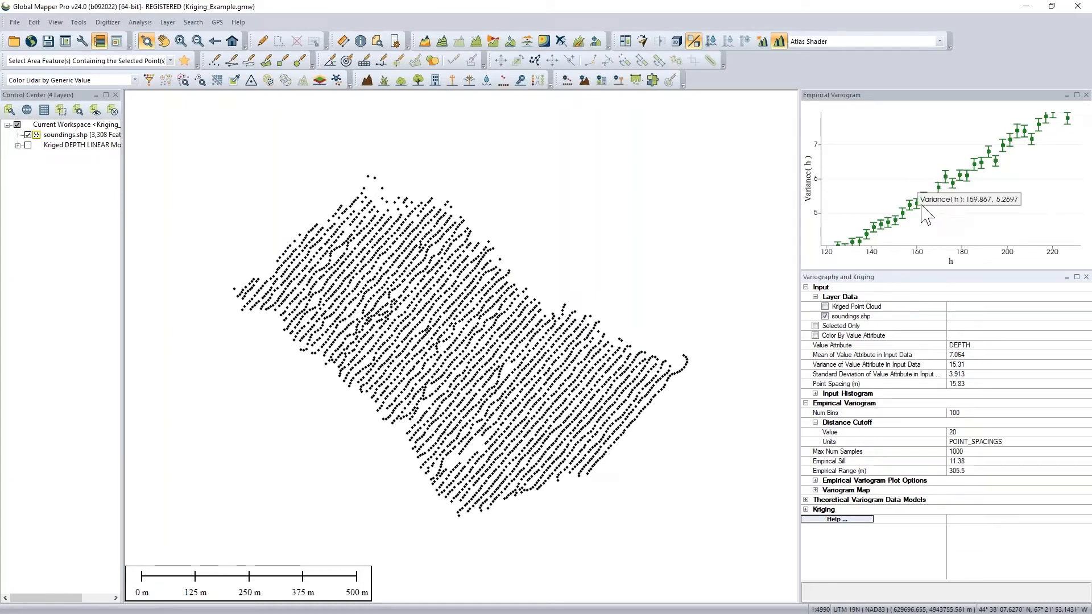
pyautogui.moveTo(888, 224)
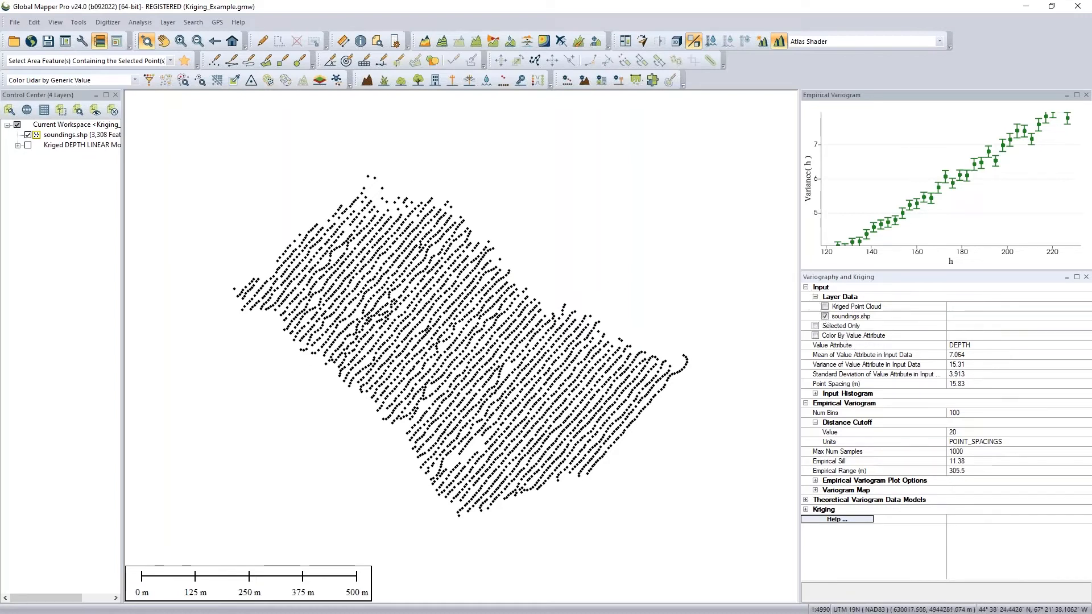
# Step: Show the Gaussian Model plot from the theoretical variogram data models over the empirical variogram
pyautogui.click(805, 288)
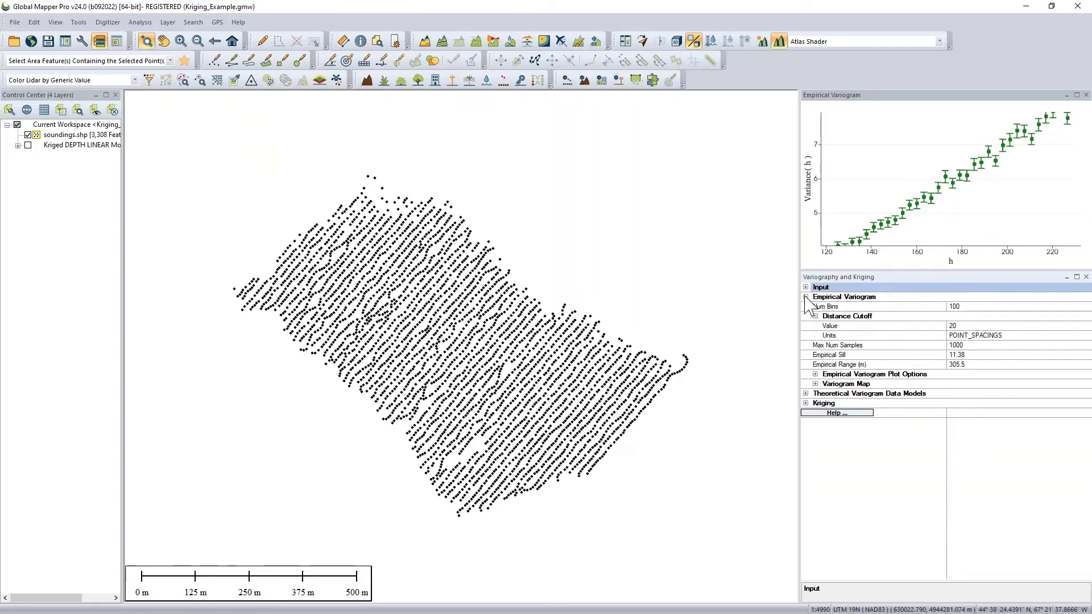
pyautogui.click(805, 297)
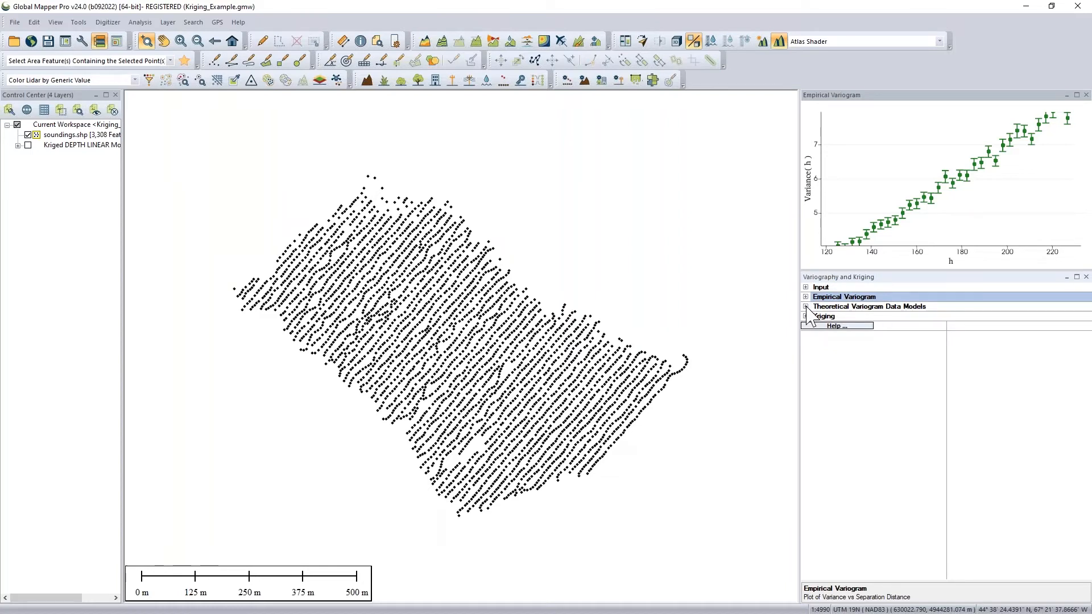
pyautogui.click(806, 307)
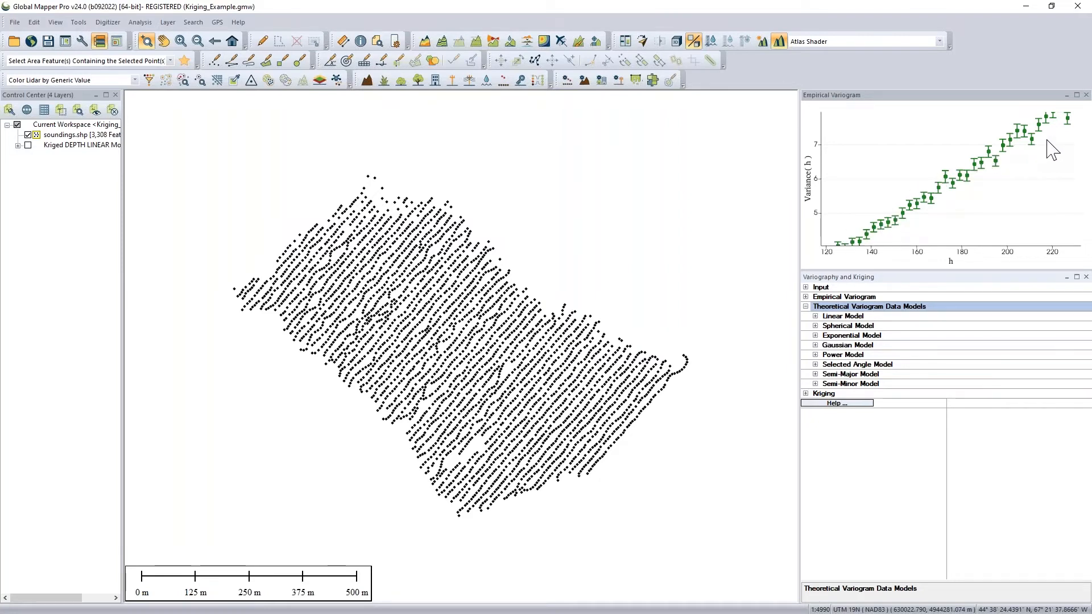
pyautogui.moveTo(1011, 149)
pyautogui.click(815, 346)
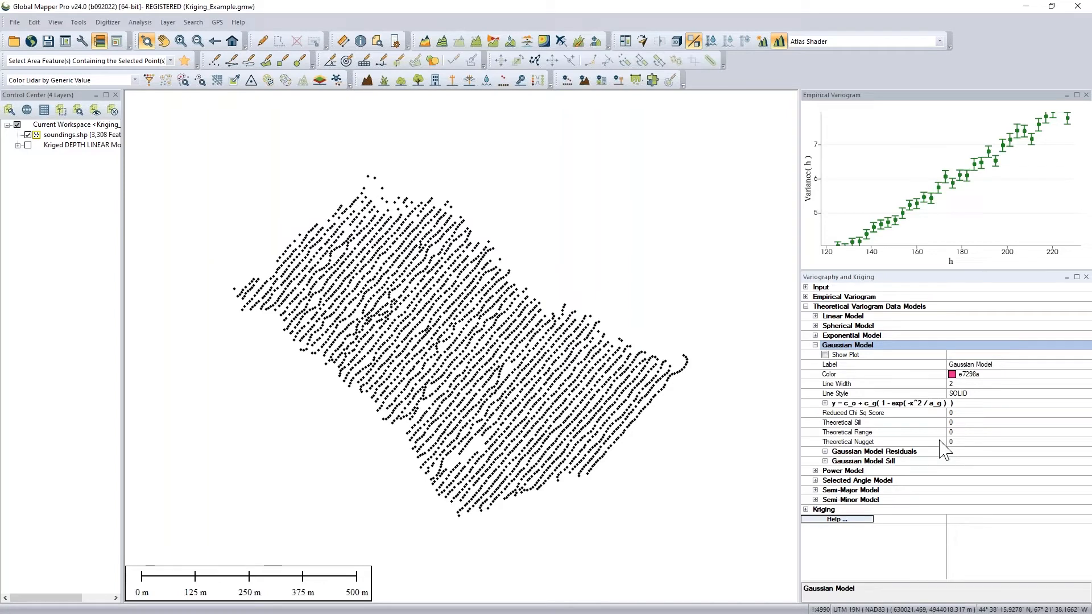
pyautogui.click(826, 355)
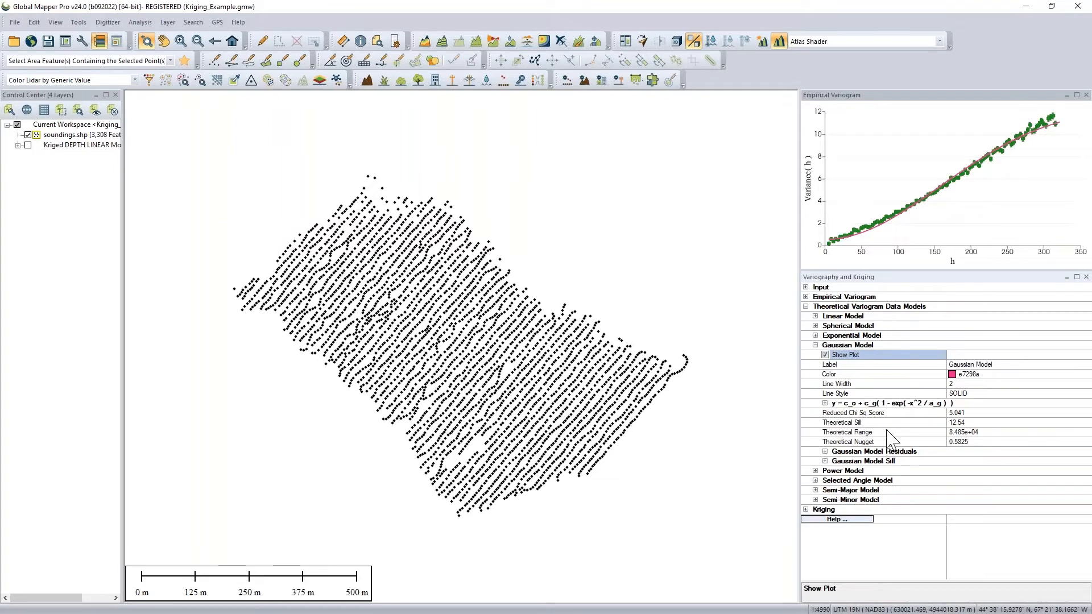
pyautogui.click(816, 345)
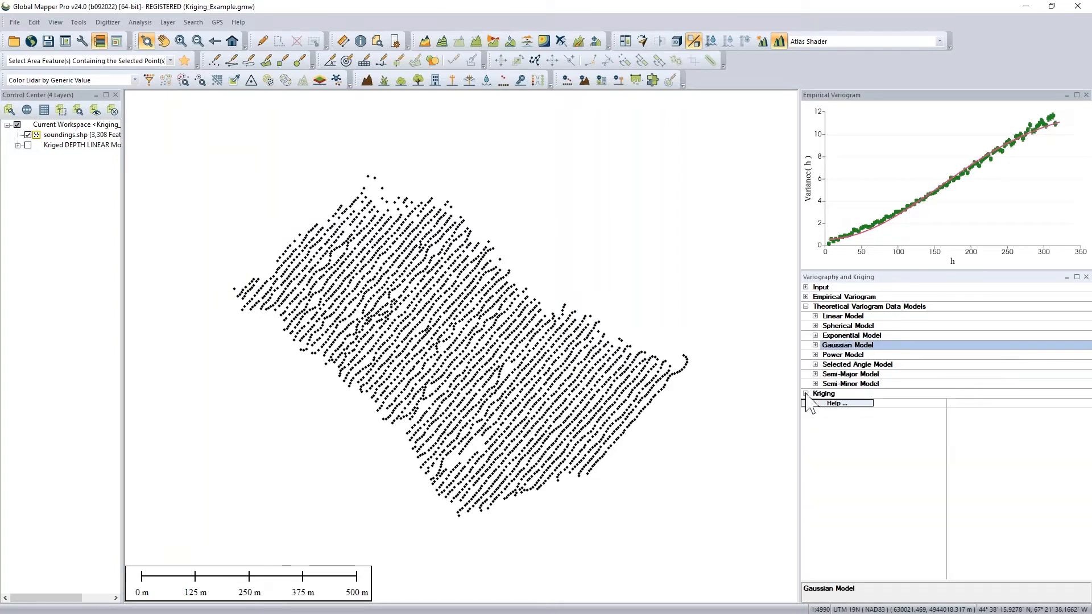
# Step: Review the kriging settings and create kriged estimates from the soundings with the existing values
pyautogui.click(806, 393)
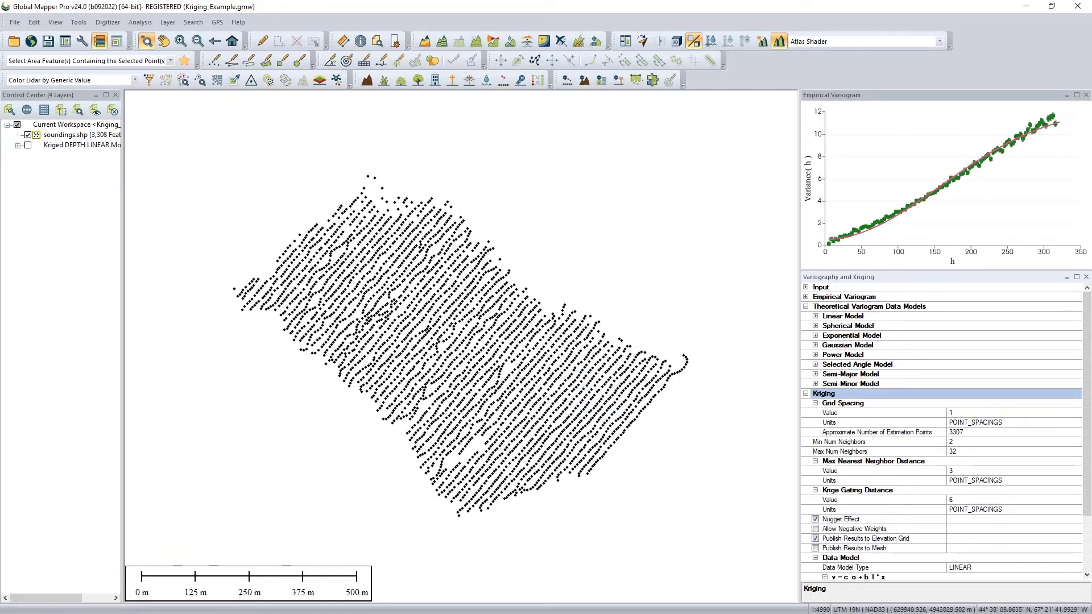
pyautogui.scroll(-1, 913, 535)
pyautogui.scroll(-3, 913, 535)
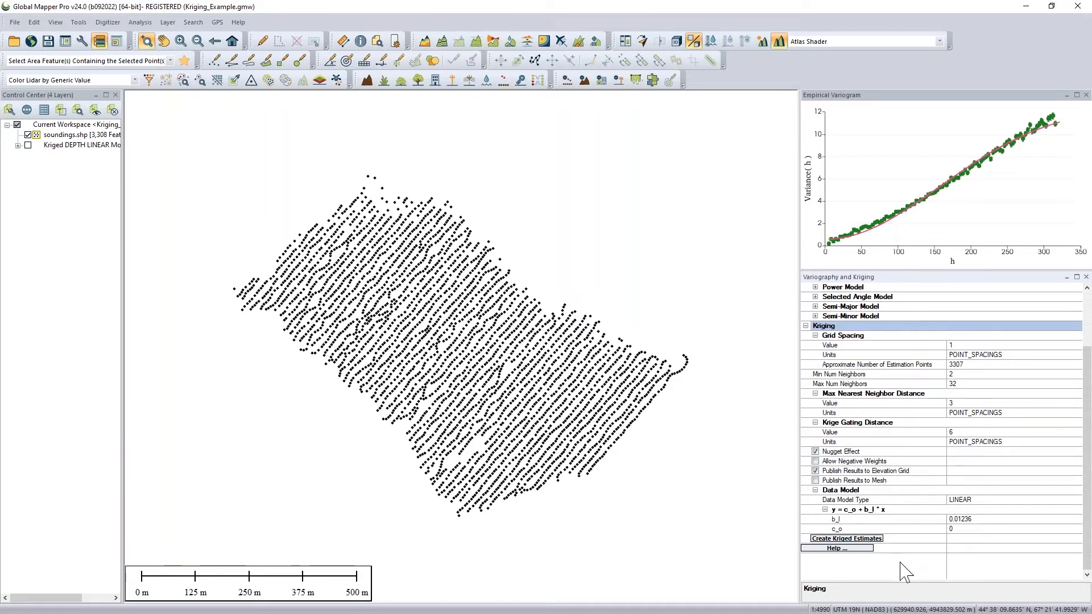
pyautogui.click(876, 540)
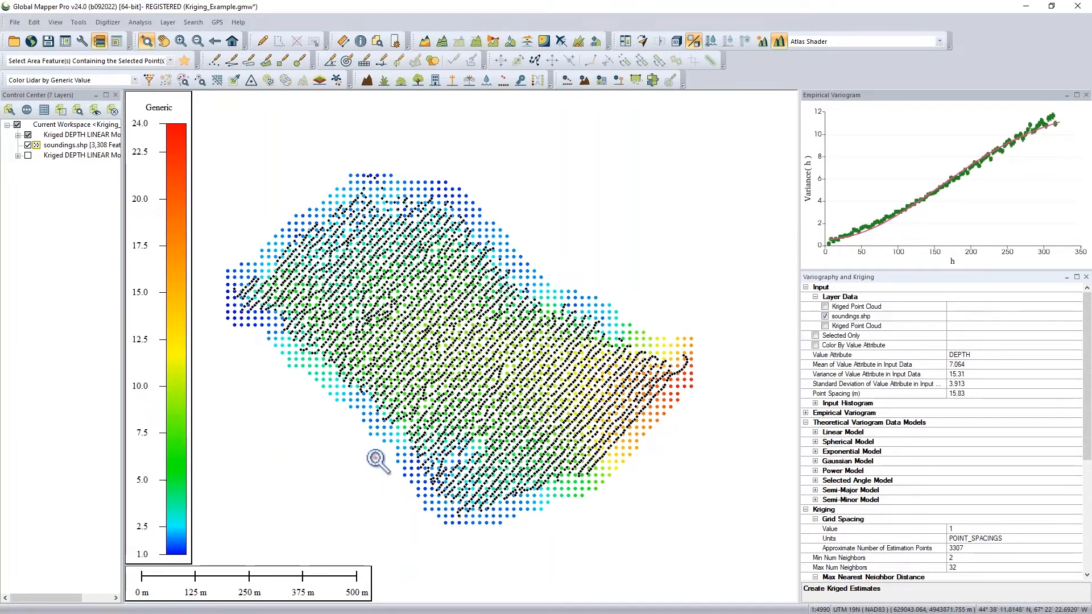
# Step: Hide the soundings and the kriged point cloud and display the Kriged Estimate Elevation Grid on its own
pyautogui.click(28, 146)
pyautogui.click(17, 135)
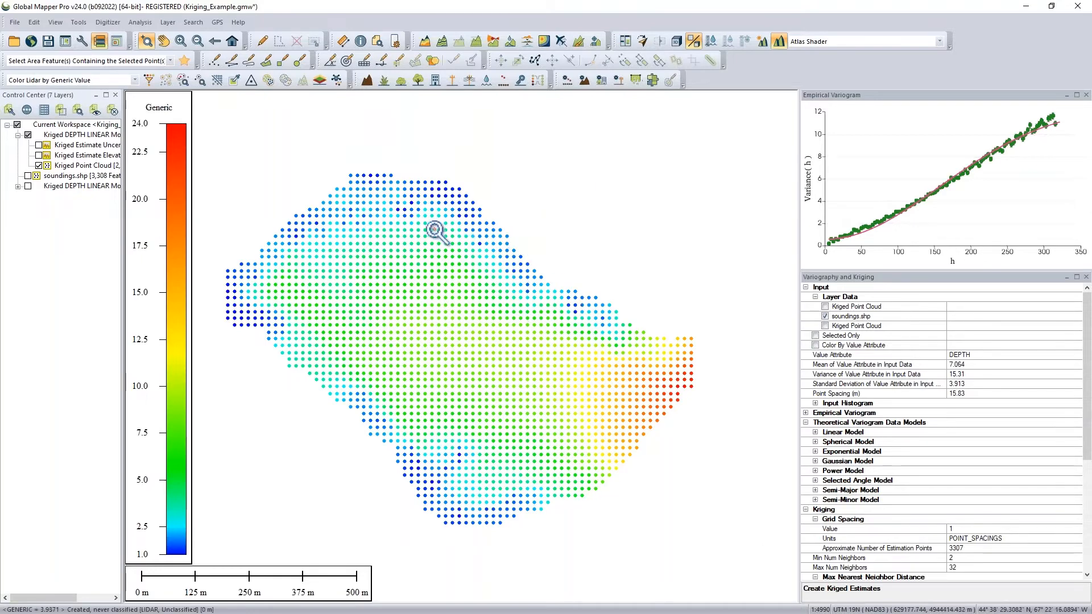
pyautogui.click(39, 166)
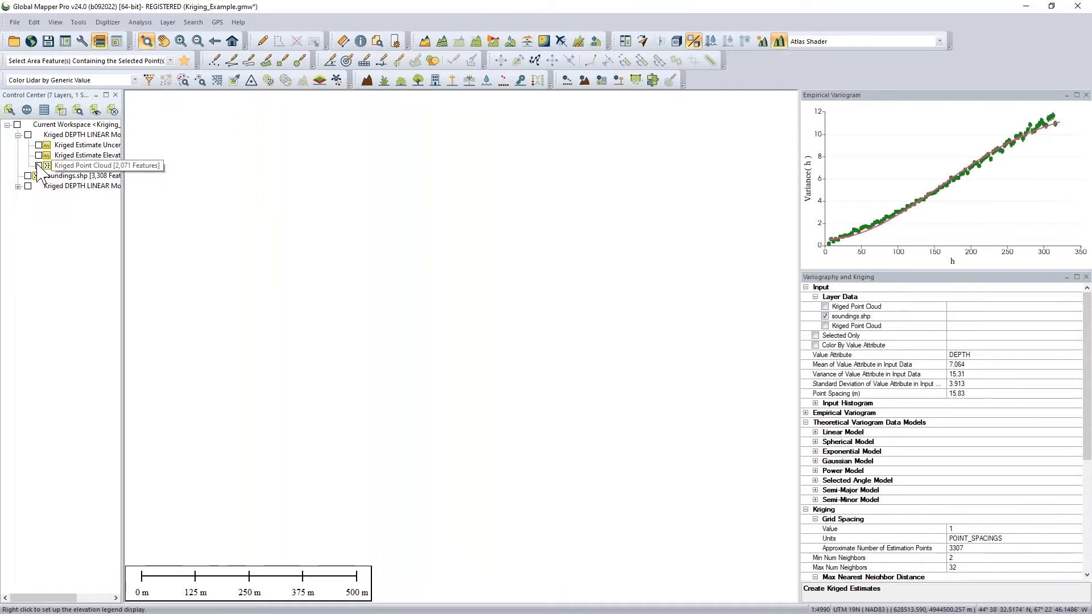
pyautogui.click(48, 165)
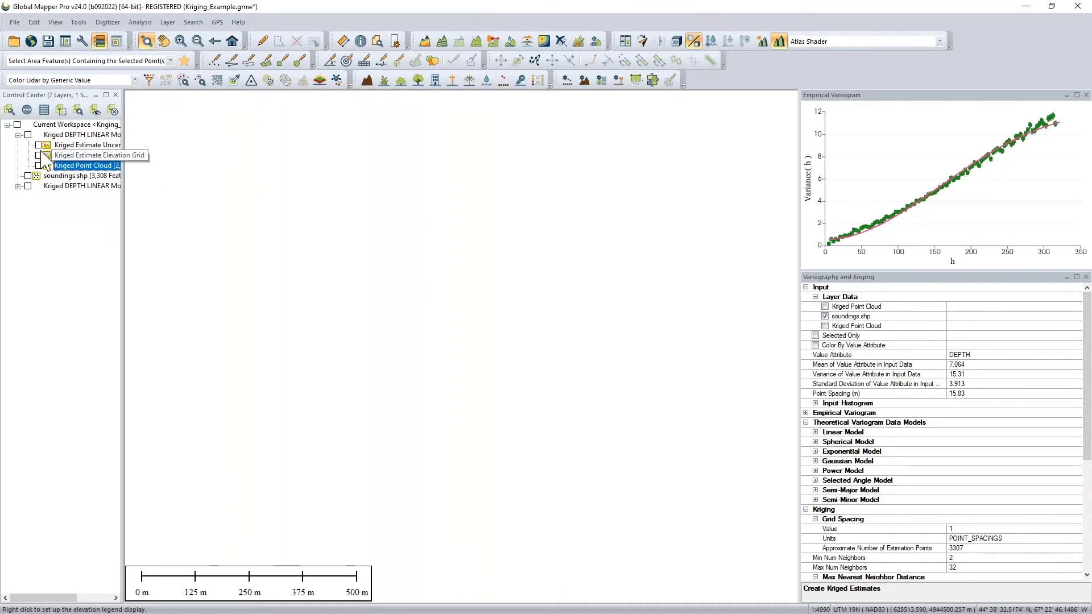
pyautogui.click(39, 155)
pyautogui.click(86, 155)
pyautogui.click(482, 306)
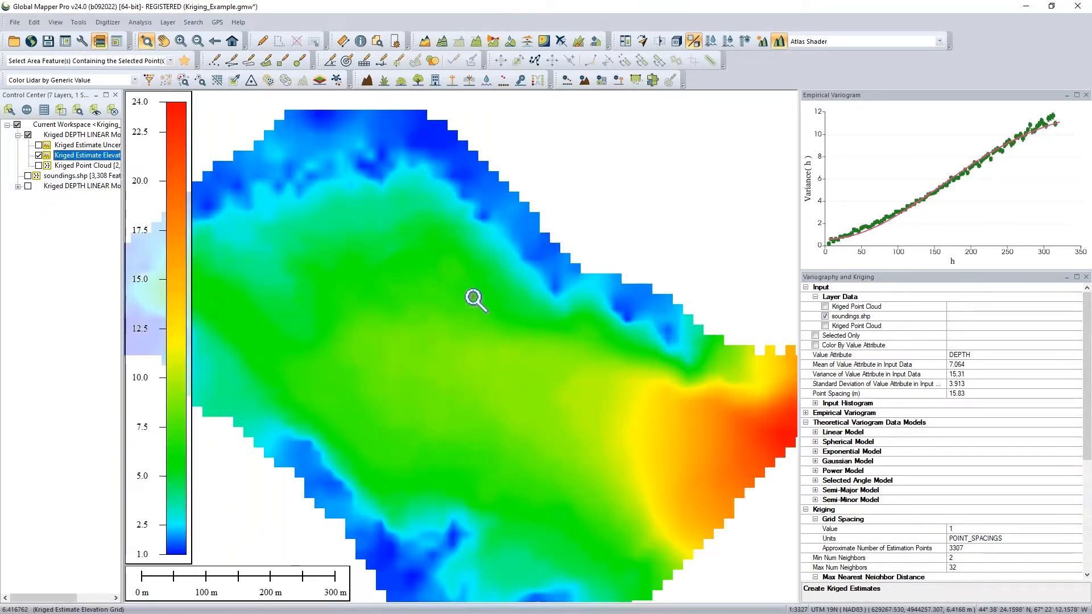
# Step: Display soundings.shp over the kriged estimate uncertainty grid in place of the elevation grid and examine the uncertainty around the sounding points
pyautogui.click(28, 176)
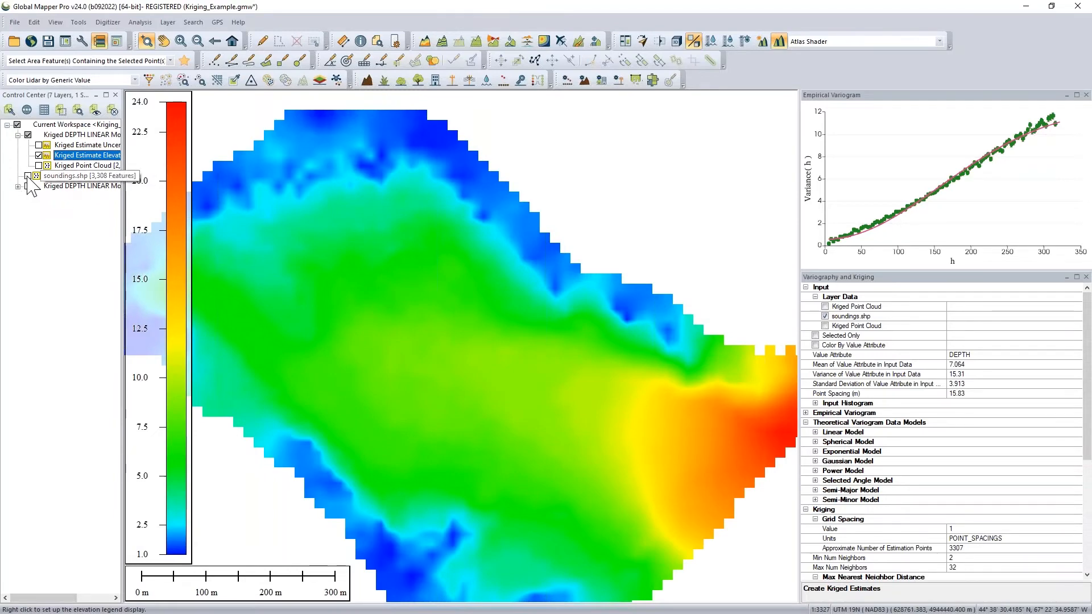
pyautogui.click(51, 177)
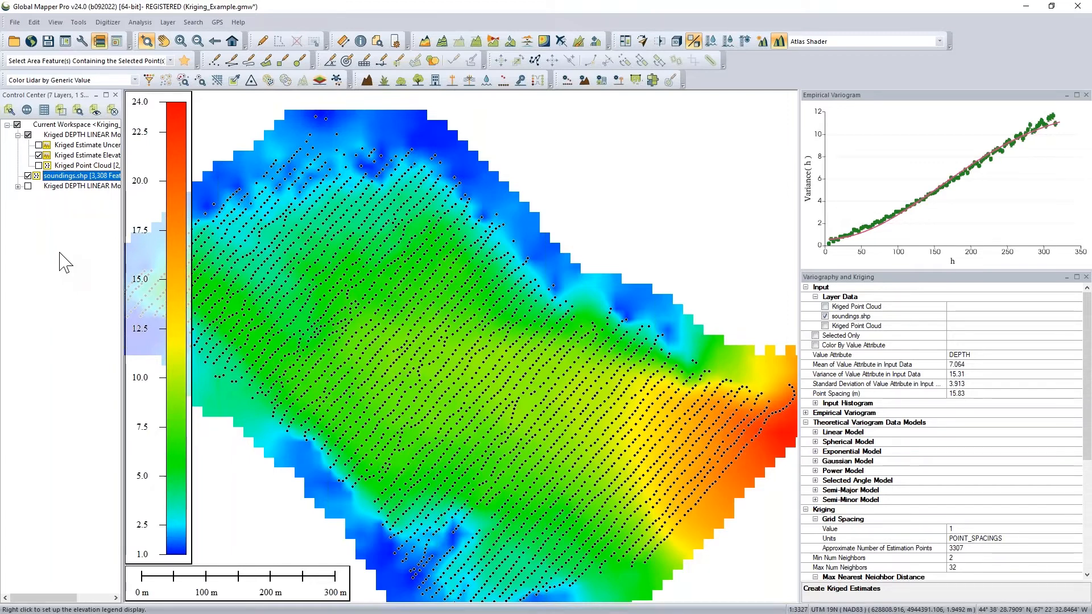
pyautogui.click(39, 155)
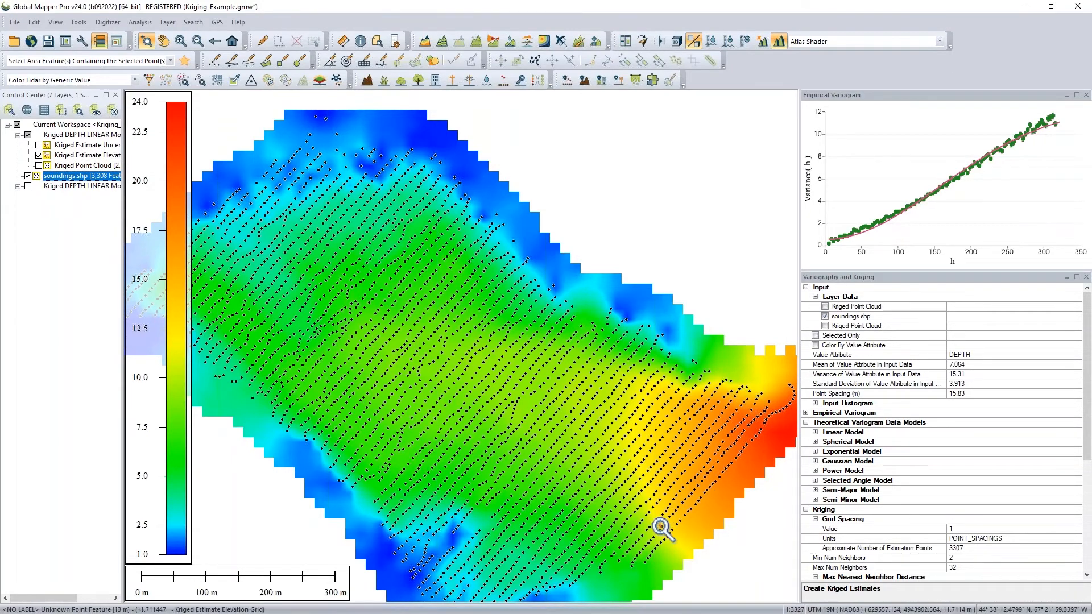
pyautogui.click(39, 156)
pyautogui.click(39, 145)
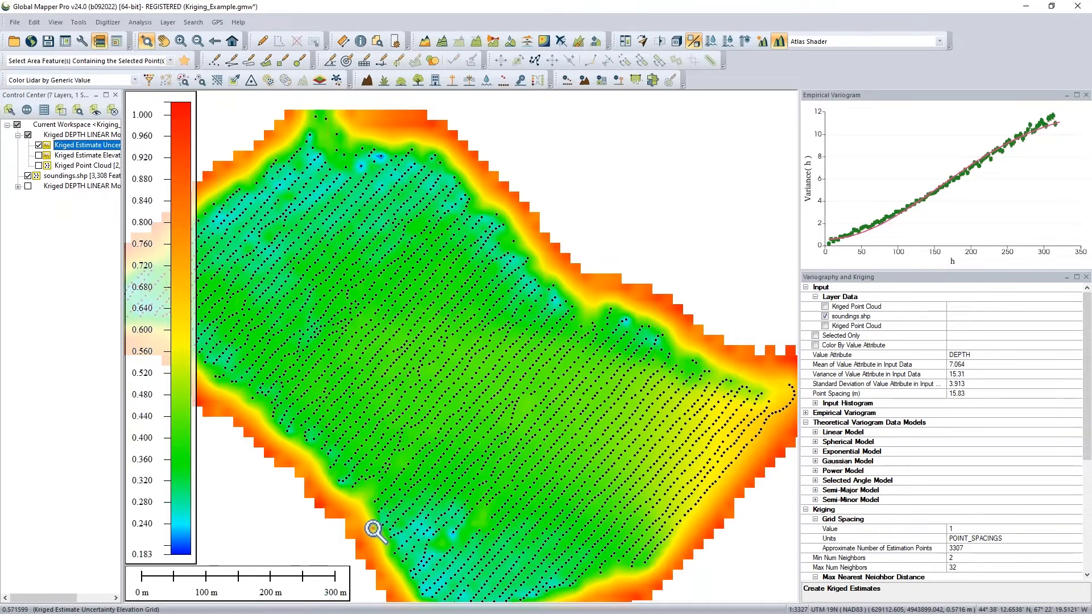
pyautogui.moveTo(374, 531); pyautogui.dragTo(390, 500)
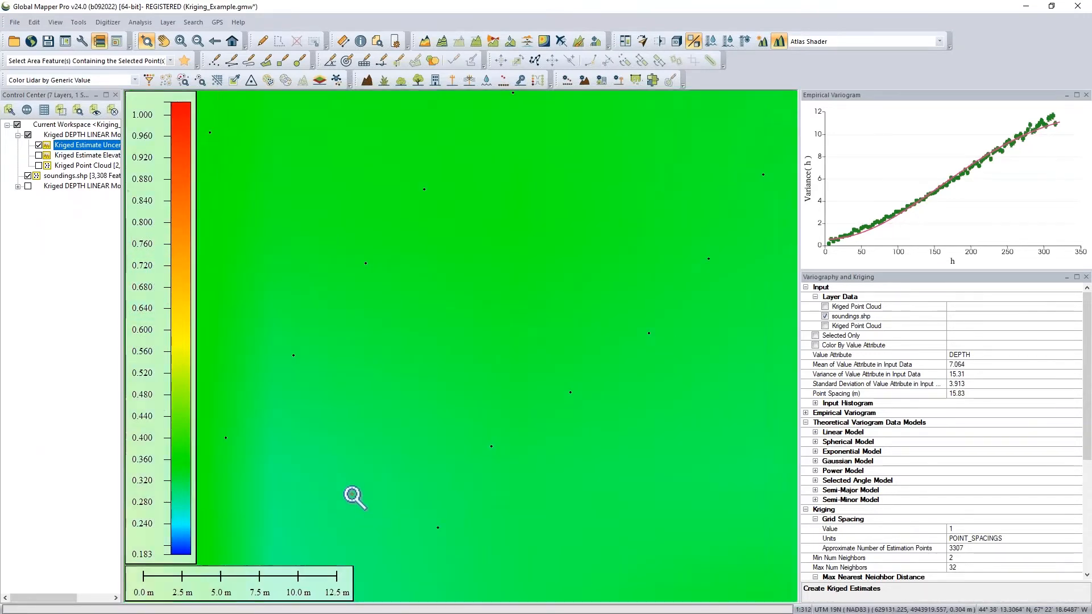
pyautogui.scroll(-4, 355, 497)
pyautogui.scroll(-2, 355, 497)
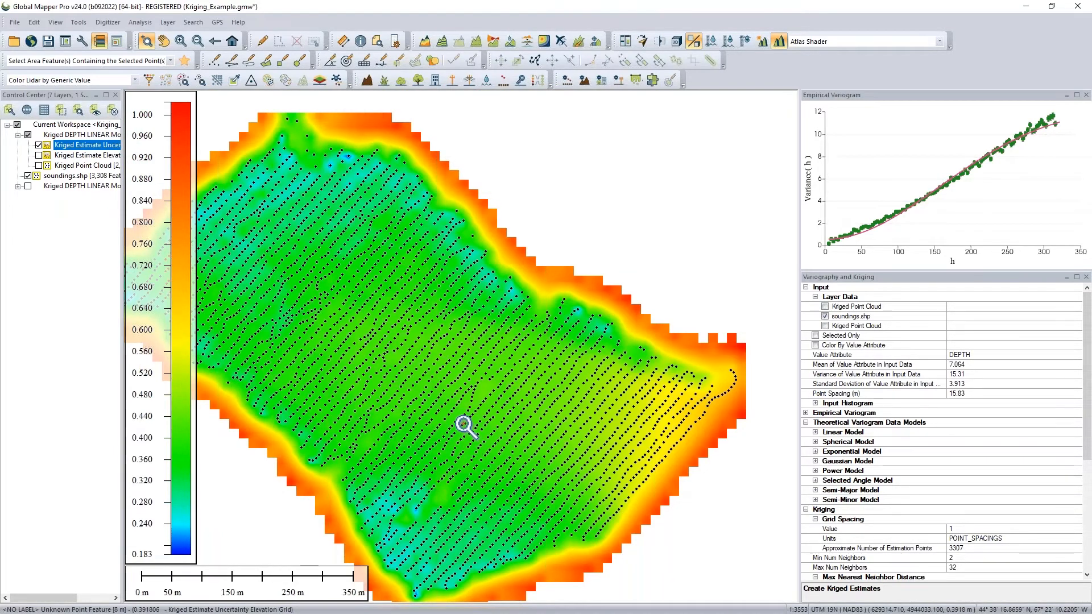
pyautogui.moveTo(471, 425); pyautogui.dragTo(512, 419)
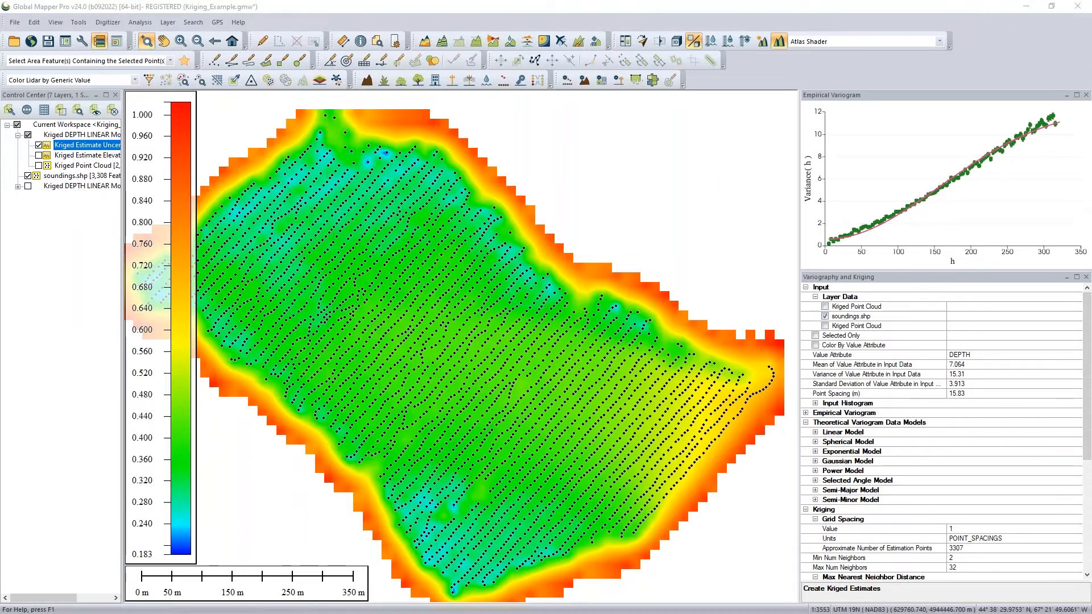
# Step: Close the variography display, unload all layers without saving the workspace, and load the recent workspace Lidar.gmw
pyautogui.click(1087, 95)
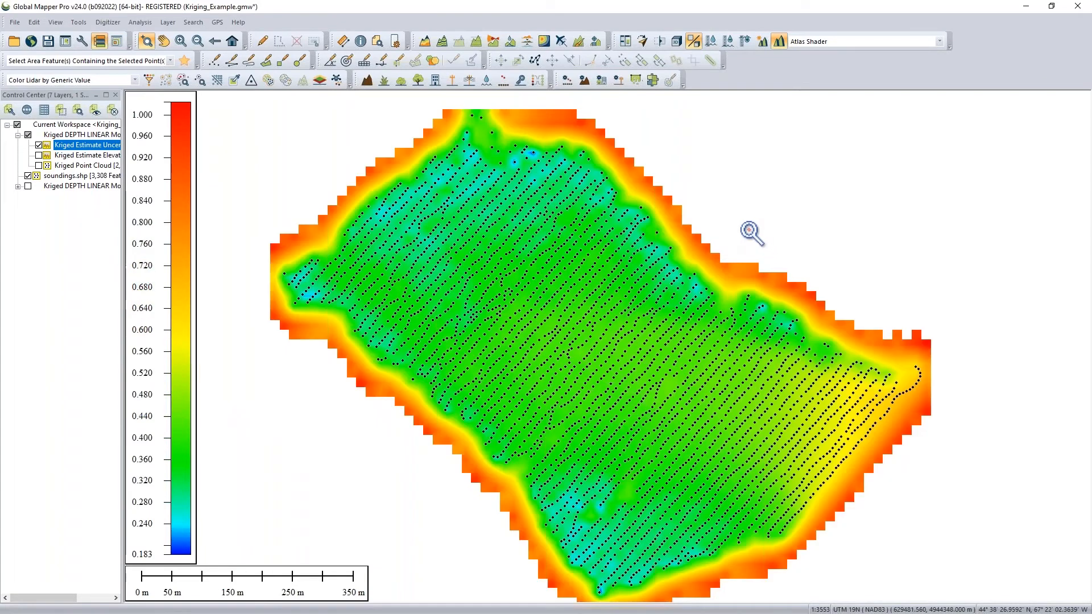
pyautogui.hotkey('ctrl', 'u')
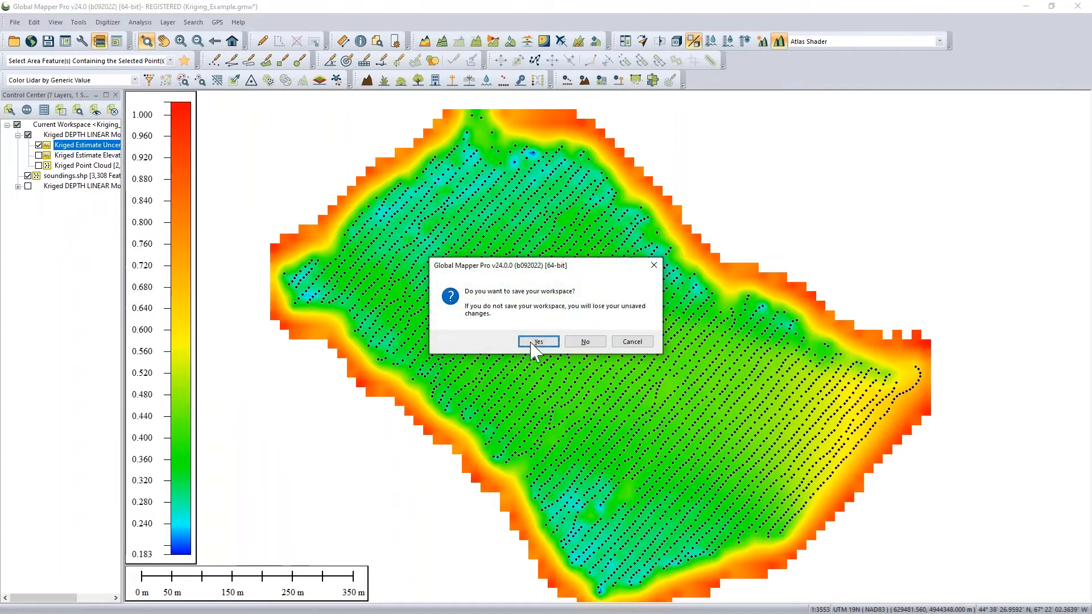
pyautogui.click(585, 344)
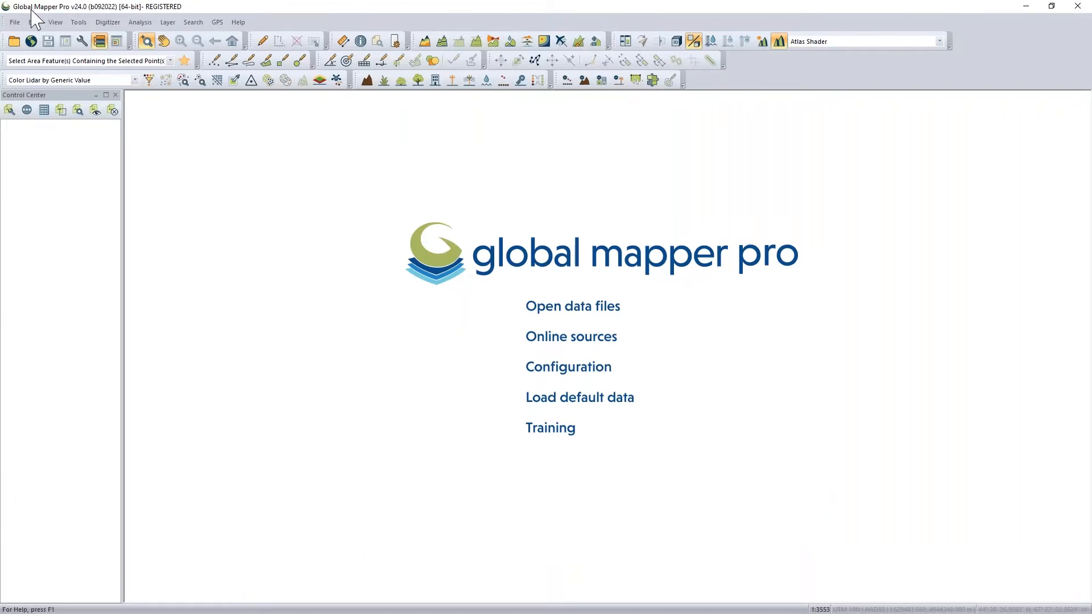
pyautogui.click(14, 22)
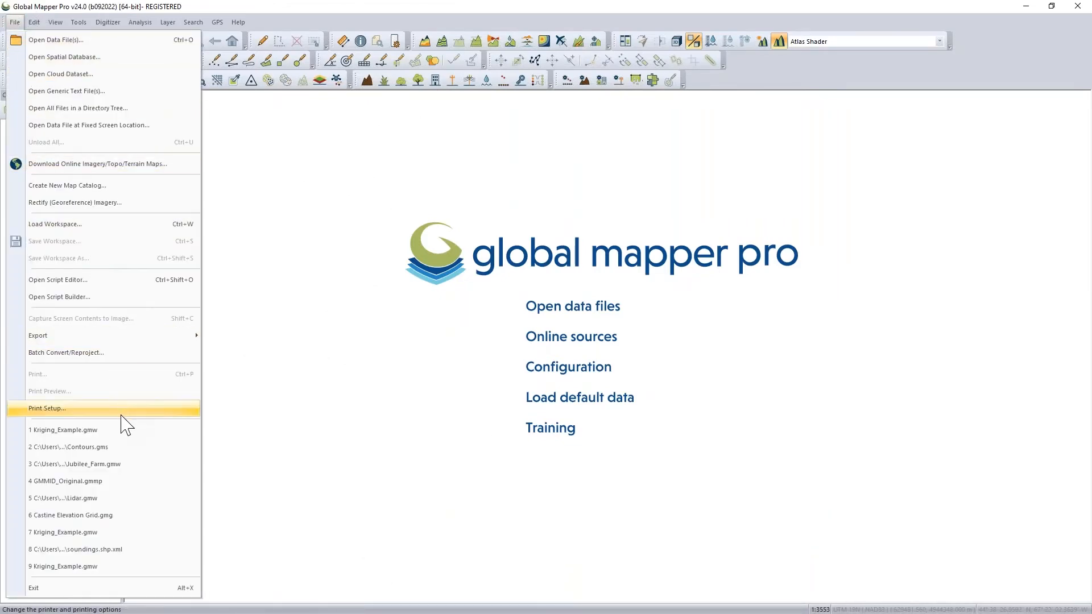
pyautogui.click(97, 500)
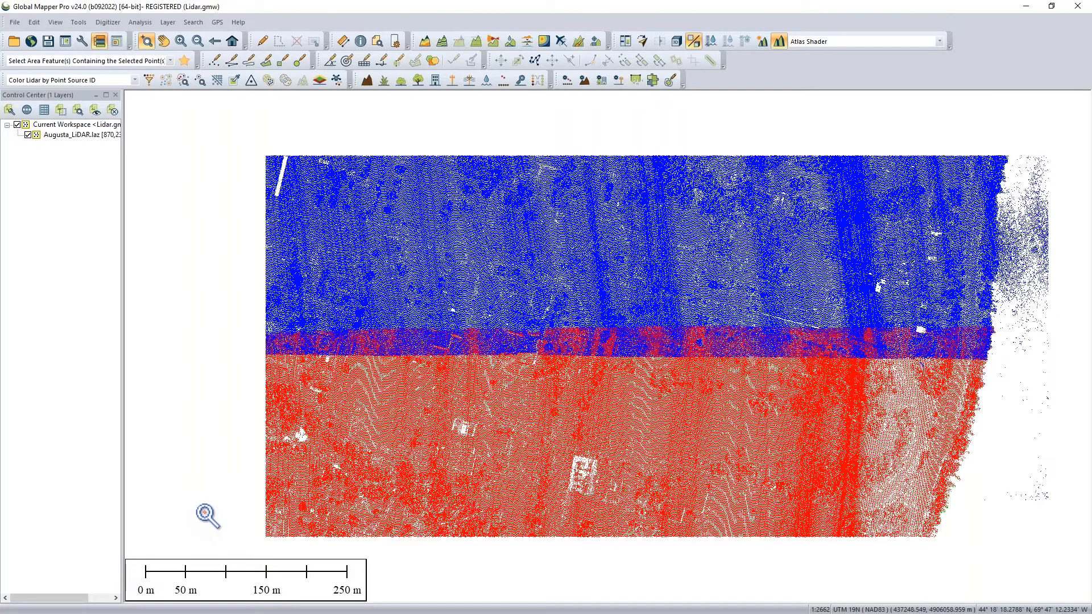
# Step: Review the lidar colouring options, keep Point Source ID, and inspect the flight line overlap up close
pyautogui.click(136, 81)
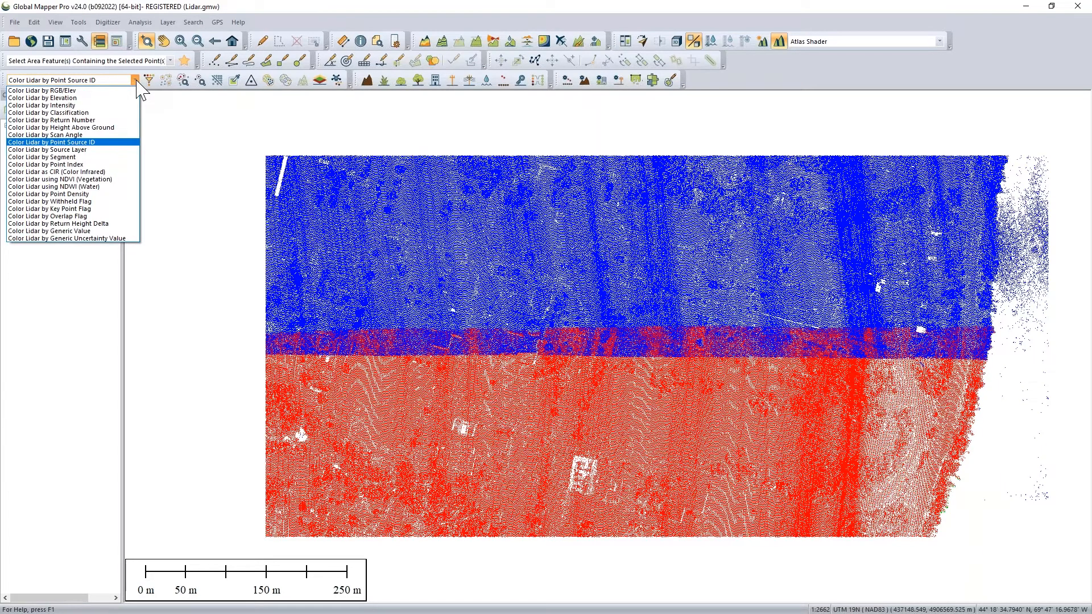
pyautogui.click(136, 81)
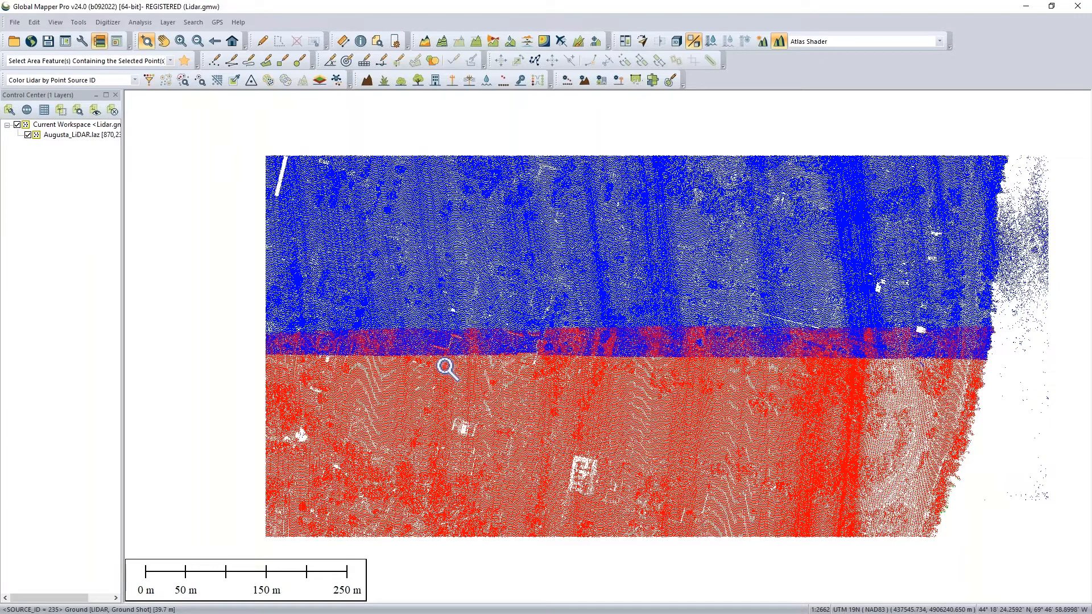
pyautogui.click(587, 345)
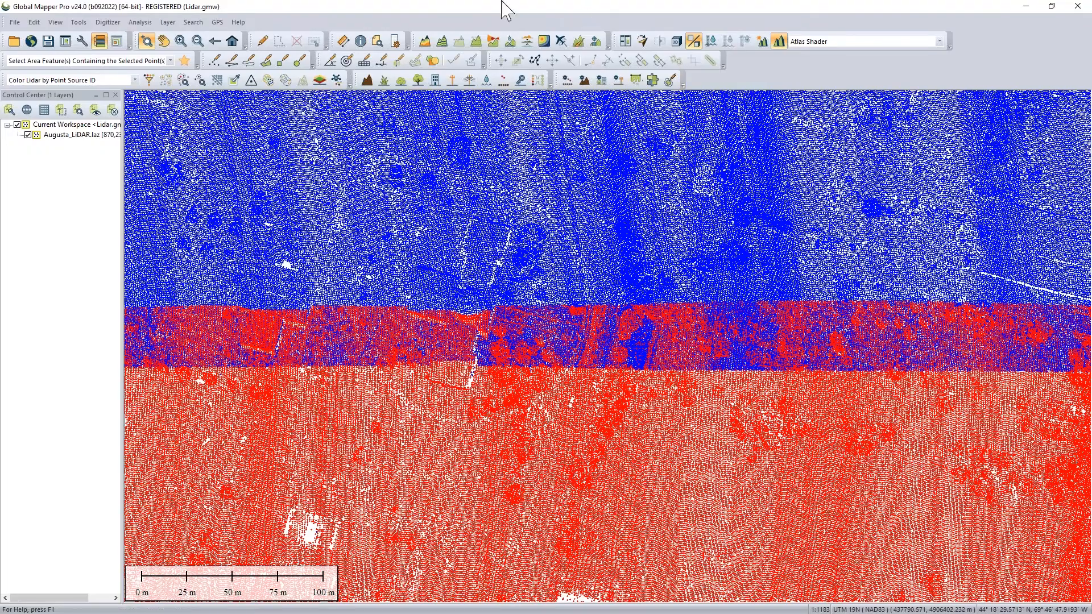
# Step: Set up swath separation images for Augusta_LiDAR.laz with Binning (Average Value), All Returns and the Swath Separation Overlap Difference (QL0) shader
pyautogui.click(320, 81)
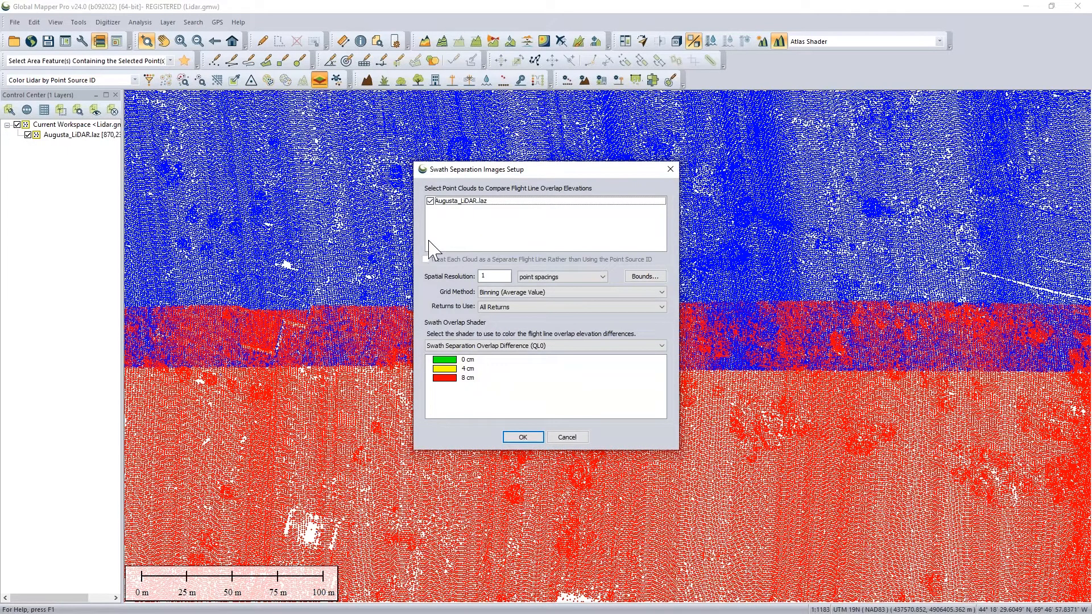
pyautogui.click(531, 294)
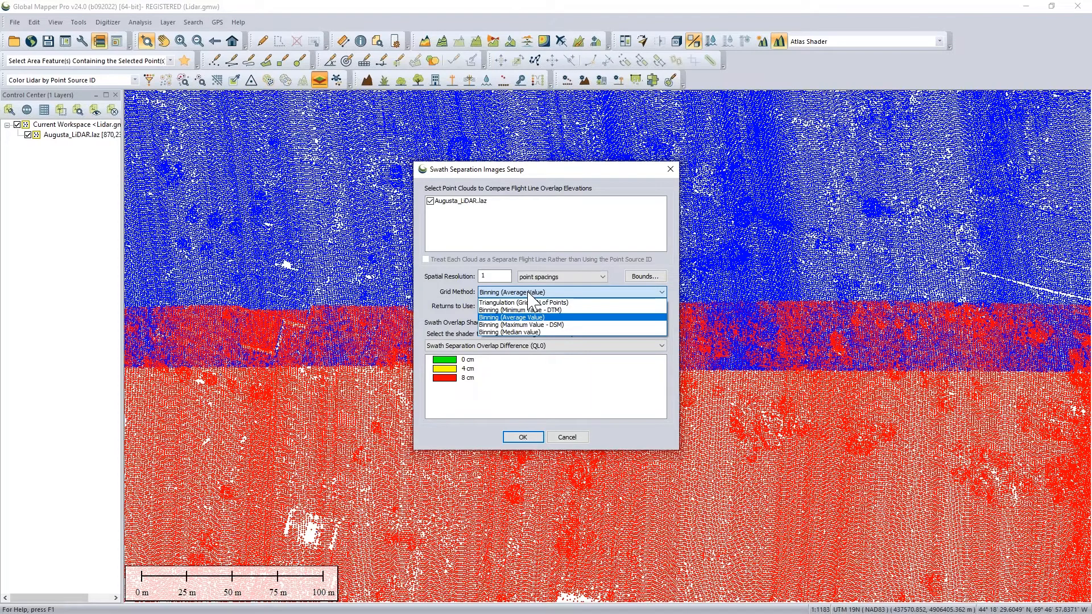
pyautogui.click(529, 292)
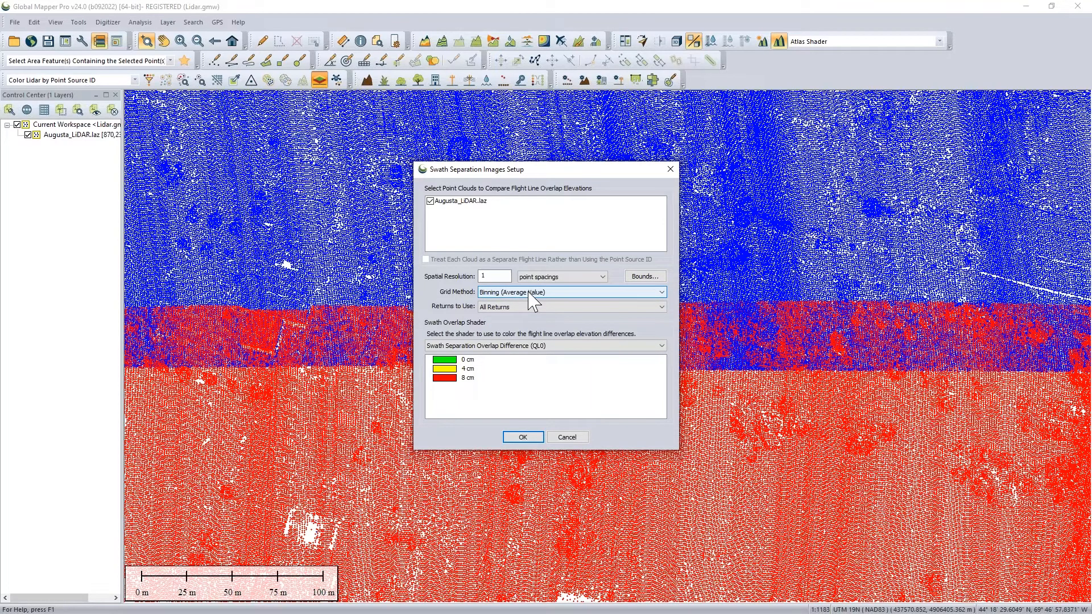
pyautogui.click(544, 307)
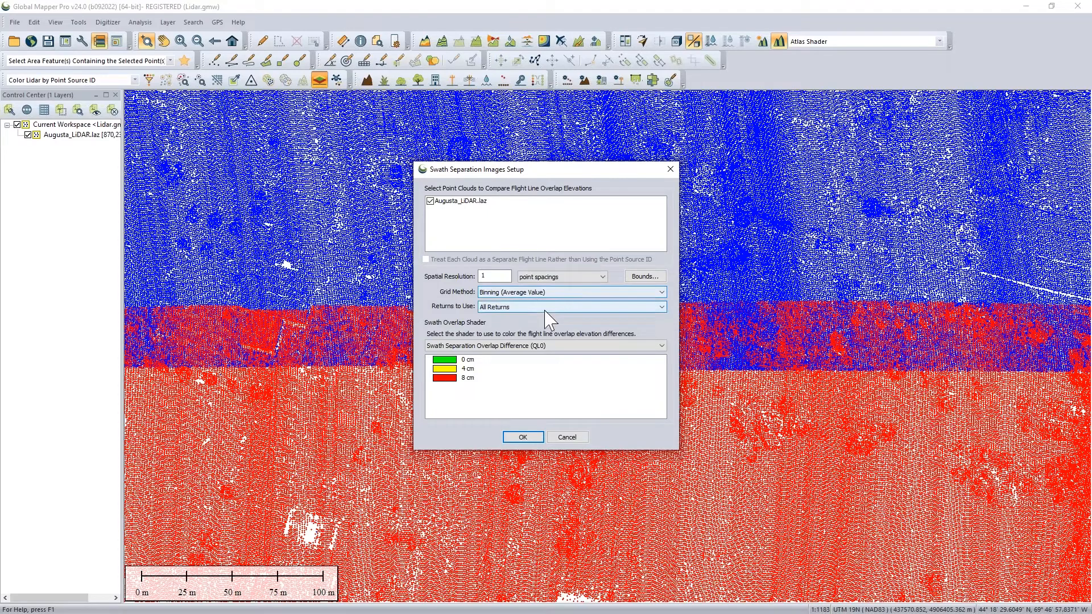
pyautogui.click(553, 316)
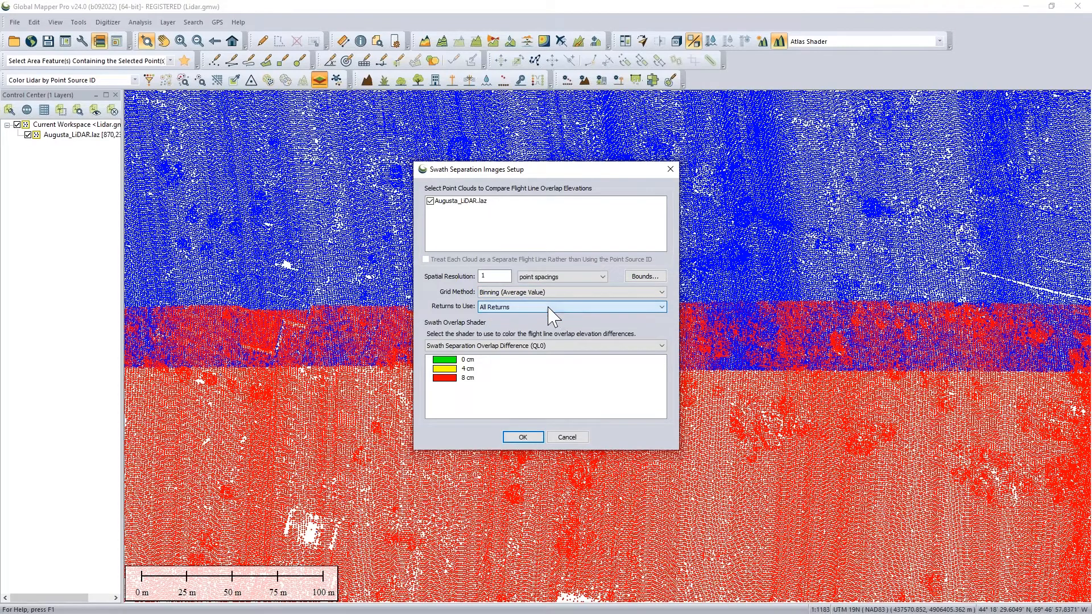
pyautogui.click(532, 346)
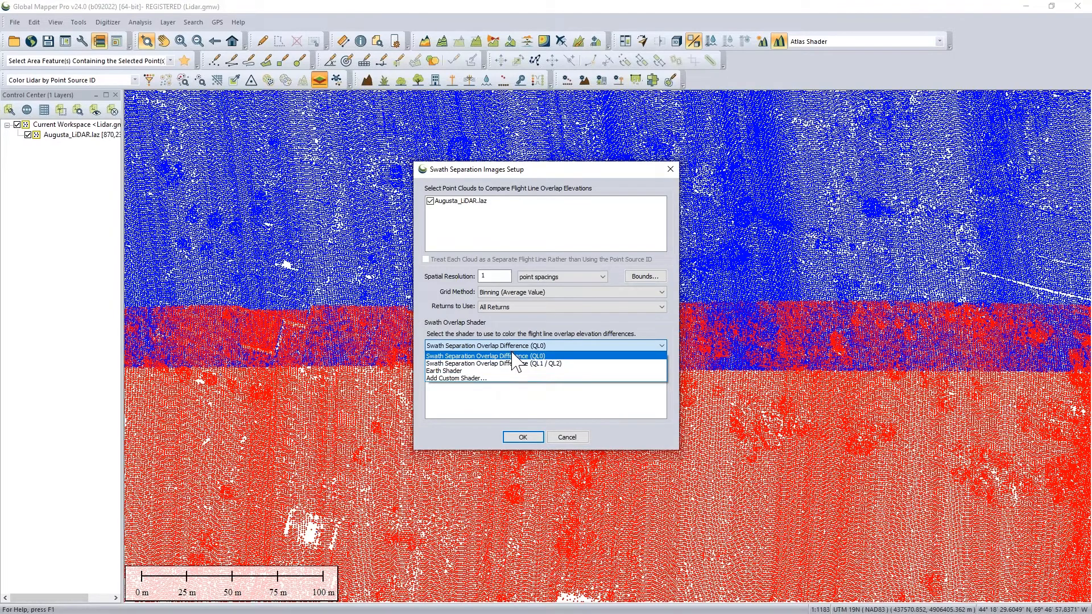
pyautogui.click(514, 356)
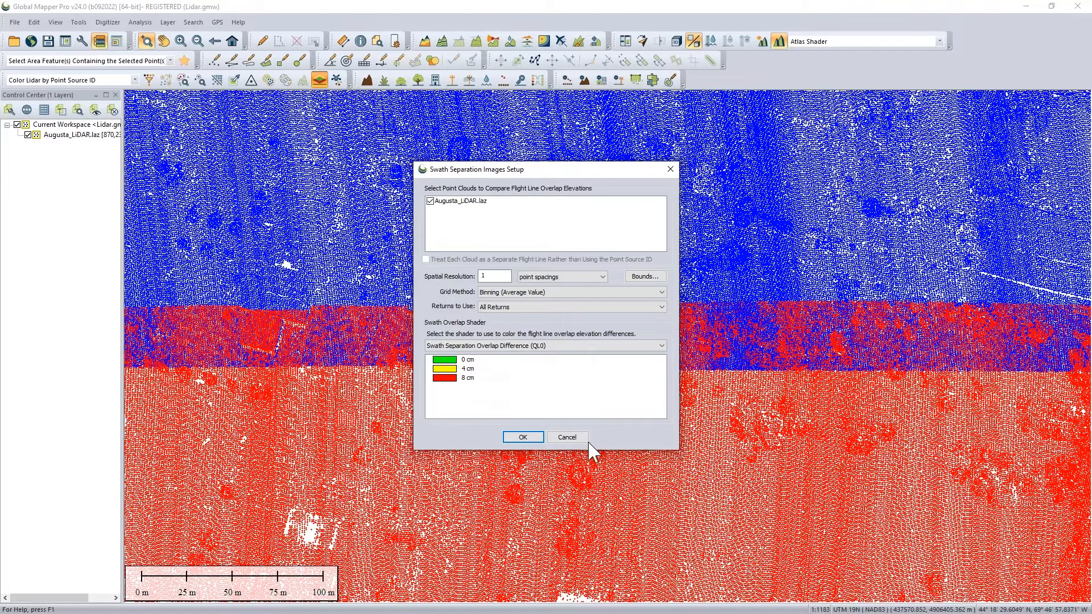
# Step: Generate the swath separation image as a GeoTIFF named Overlap and hide the Augusta_LiDAR.laz point cloud to reveal it
pyautogui.click(520, 438)
pyautogui.moveTo(288, 21); pyautogui.dragTo(514, 142)
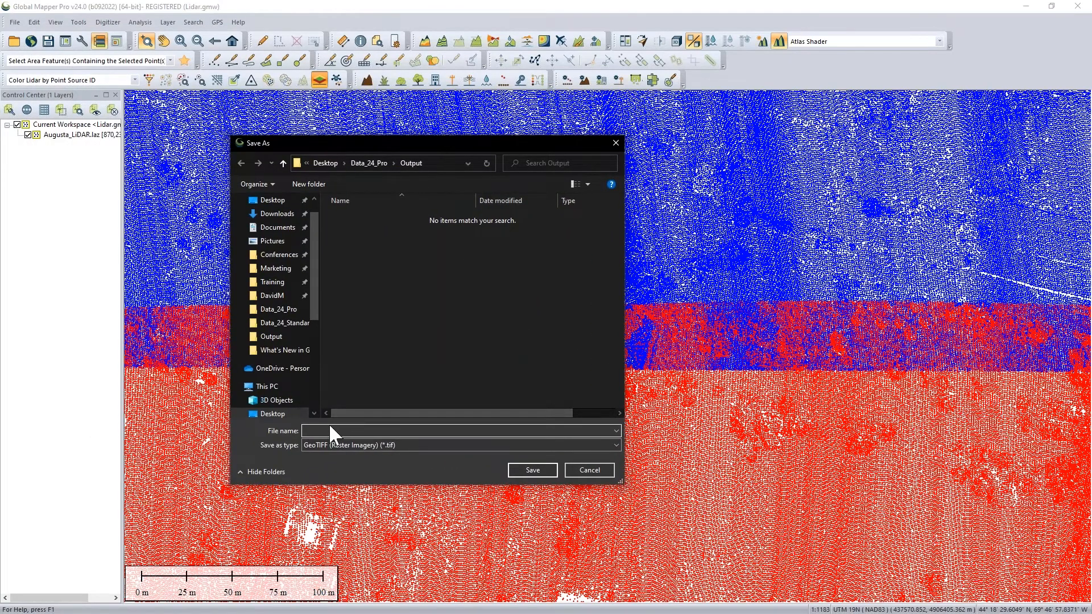
pyautogui.write('Overlap')
pyautogui.click(535, 470)
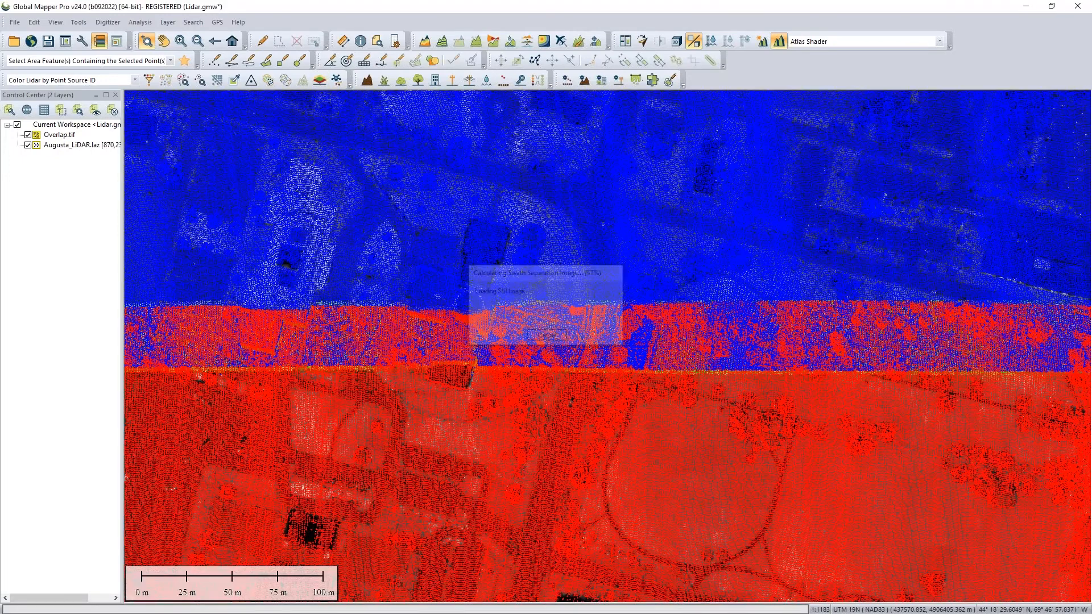
pyautogui.click(27, 145)
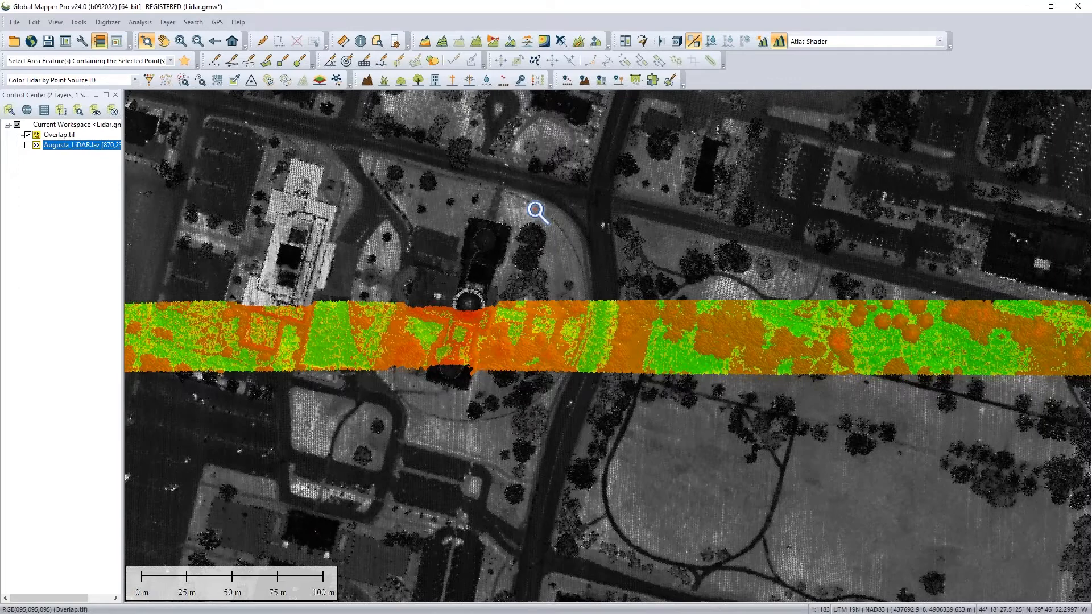
pyautogui.click(325, 83)
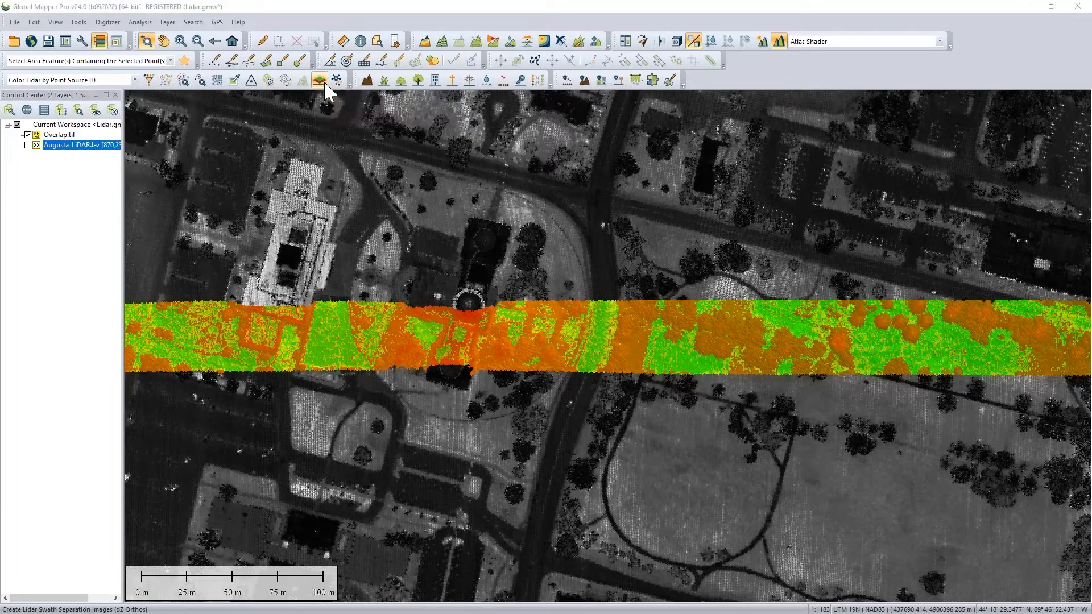
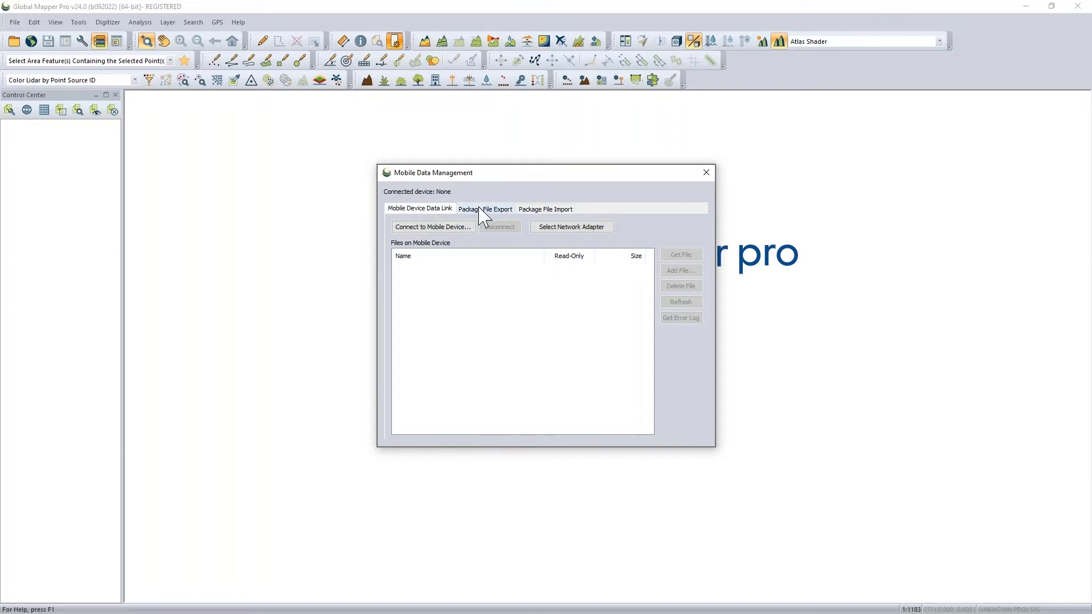
# Step: Load GMMID_Edited-1.gmmp as the package to merge from and GMMID_Original.gmmp as the package to merge to
pyautogui.click(571, 212)
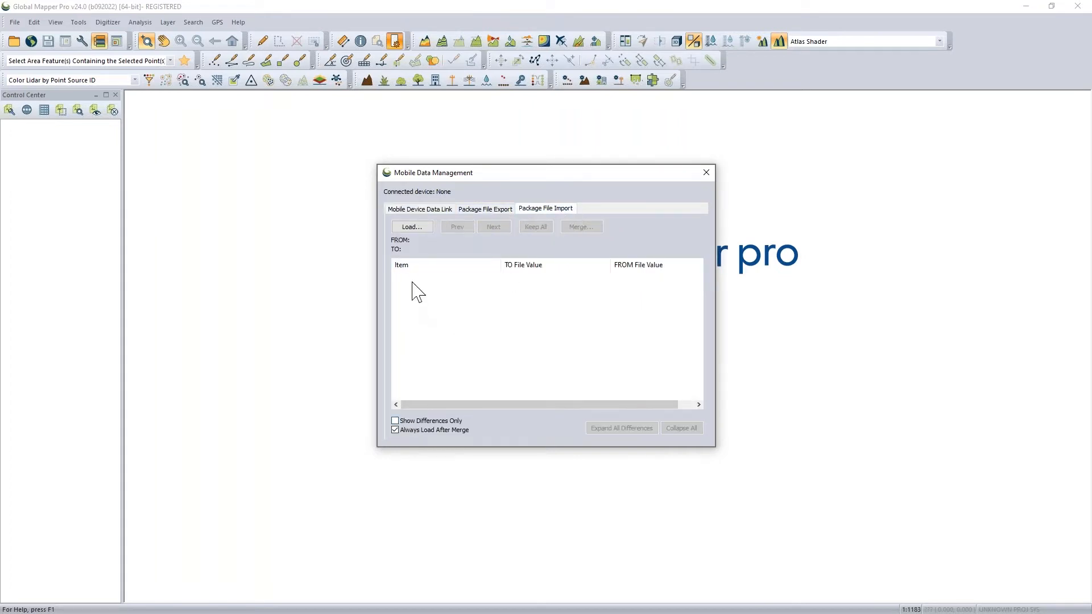
pyautogui.click(413, 227)
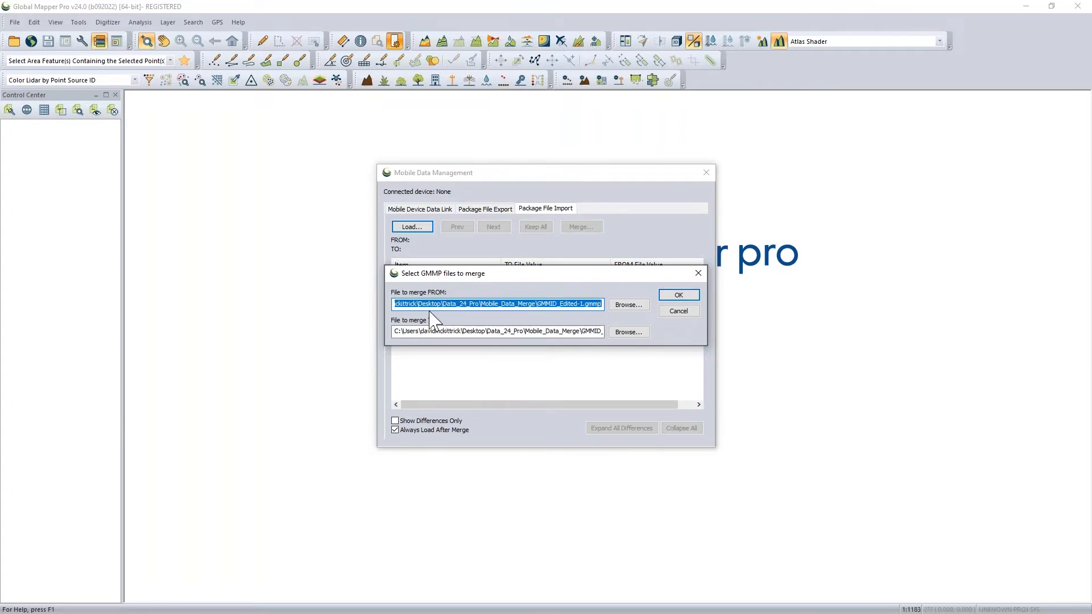
pyautogui.click(528, 303)
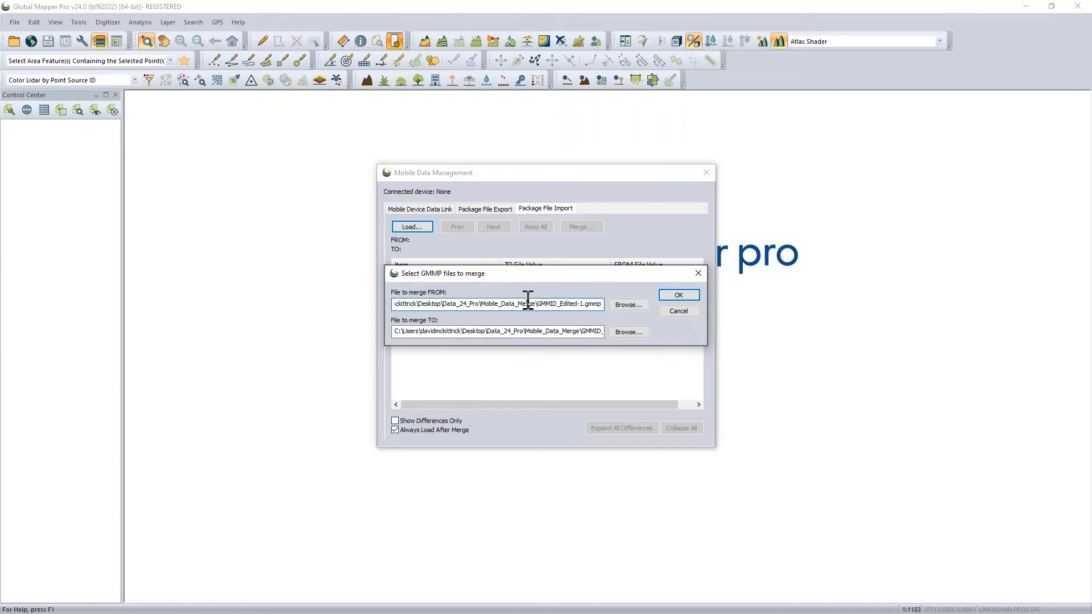
pyautogui.moveTo(536, 303); pyautogui.dragTo(592, 305)
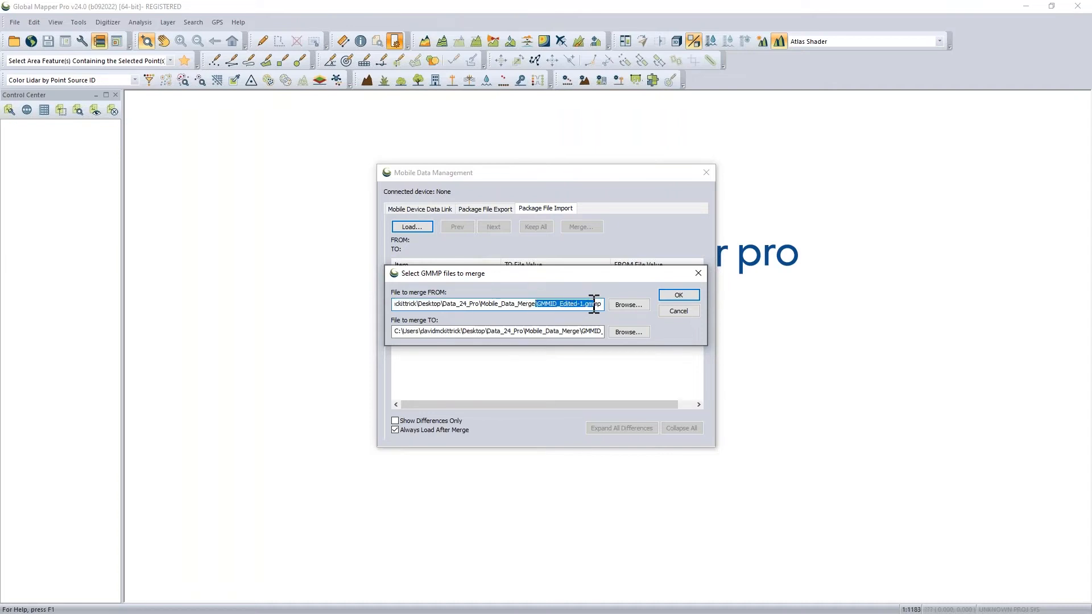
pyautogui.click(484, 331)
pyautogui.moveTo(494, 331); pyautogui.dragTo(619, 324)
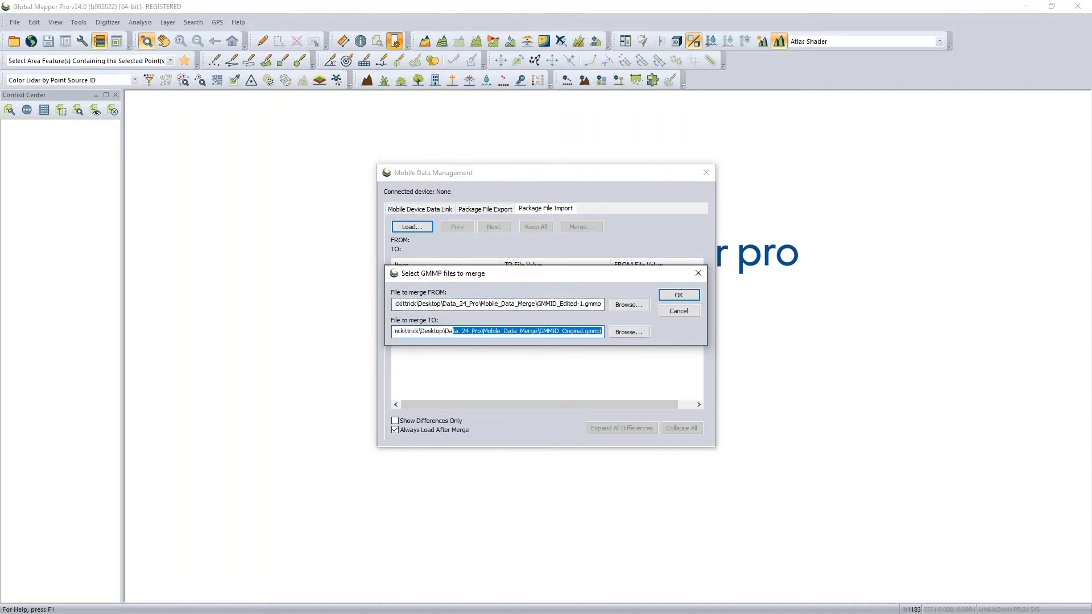
pyautogui.click(567, 331)
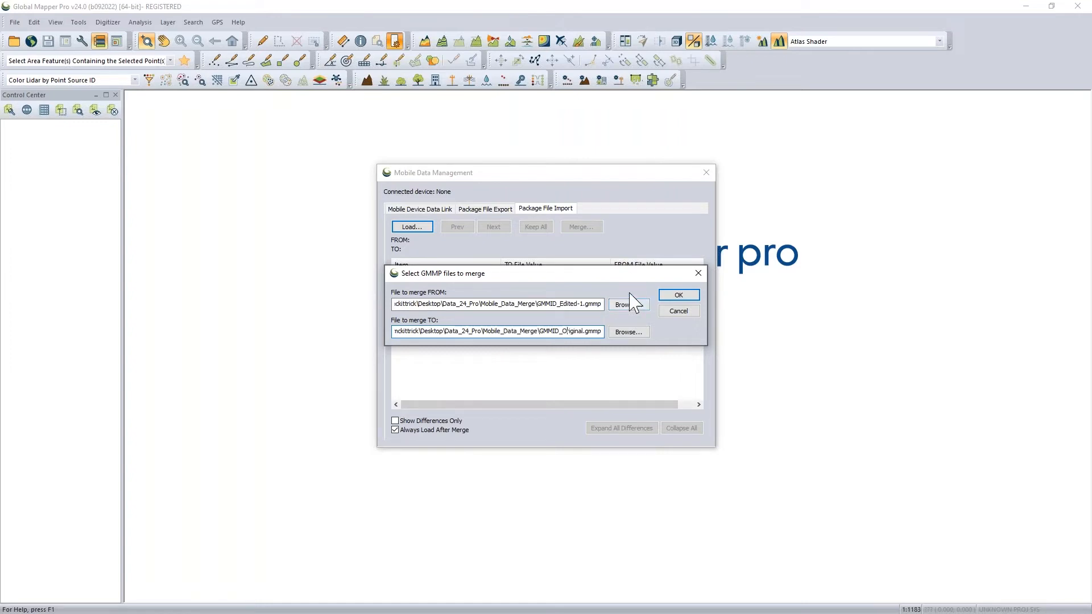
pyautogui.click(586, 302)
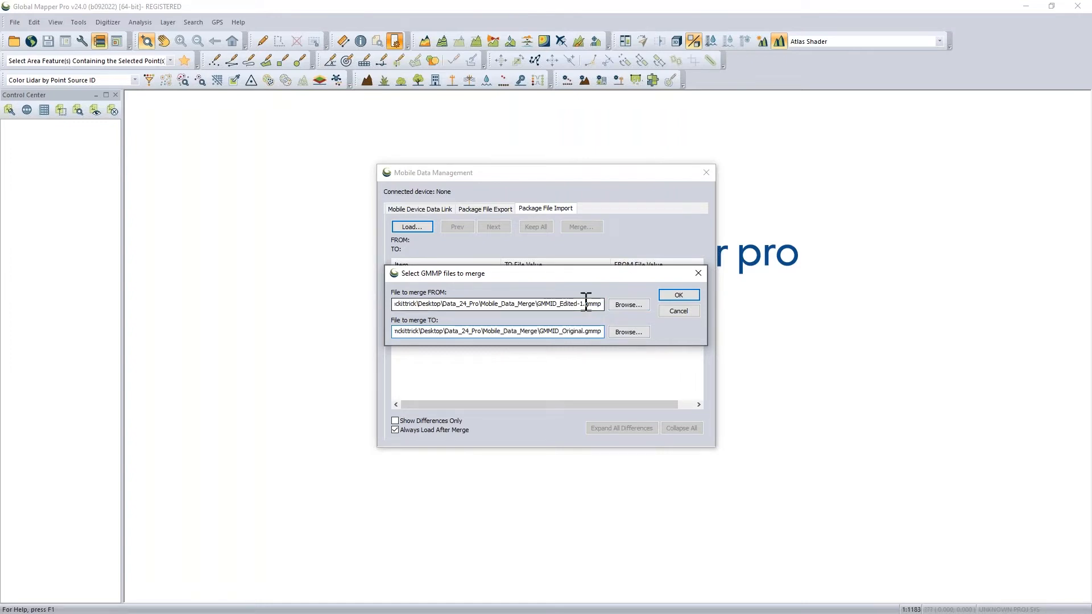
pyautogui.click(679, 295)
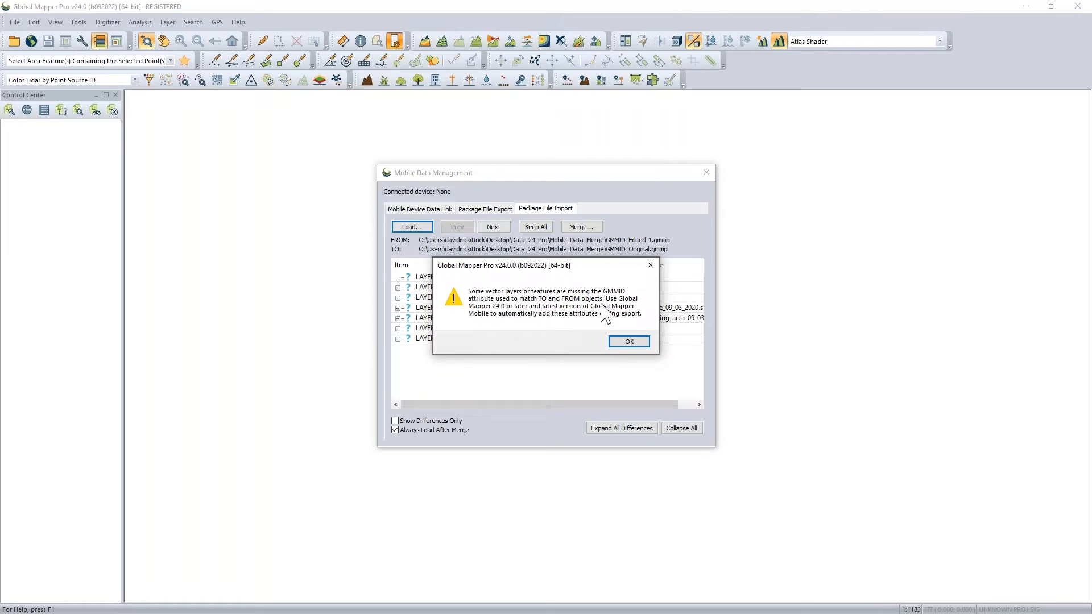
pyautogui.click(642, 340)
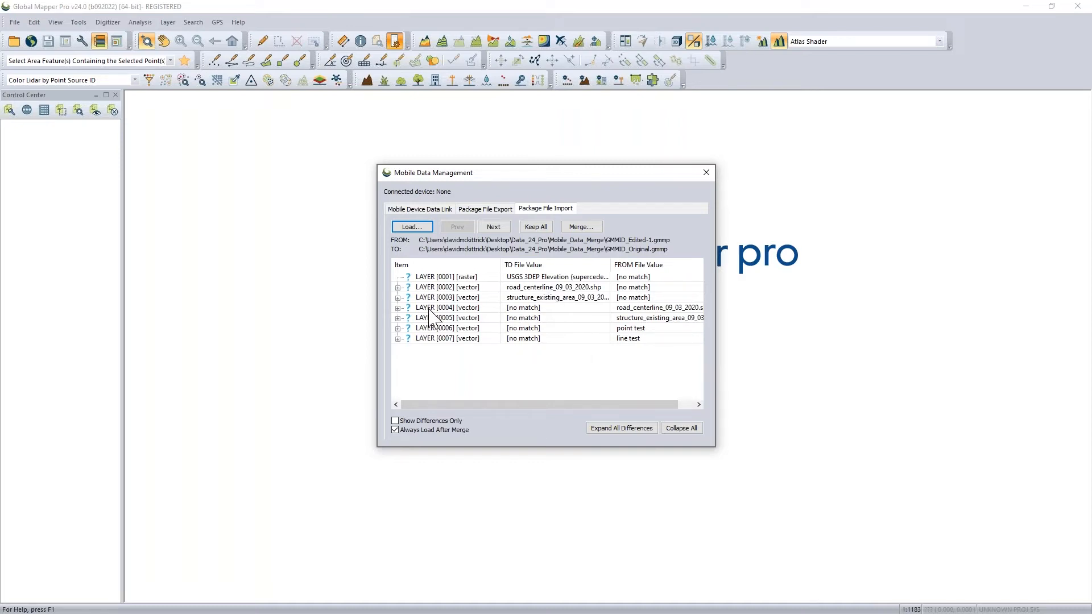
# Step: Examine the vertices and attributes of the second line in the original package's road_centerline_09_03_2020.shp layer, then collapse the layer
pyautogui.click(398, 287)
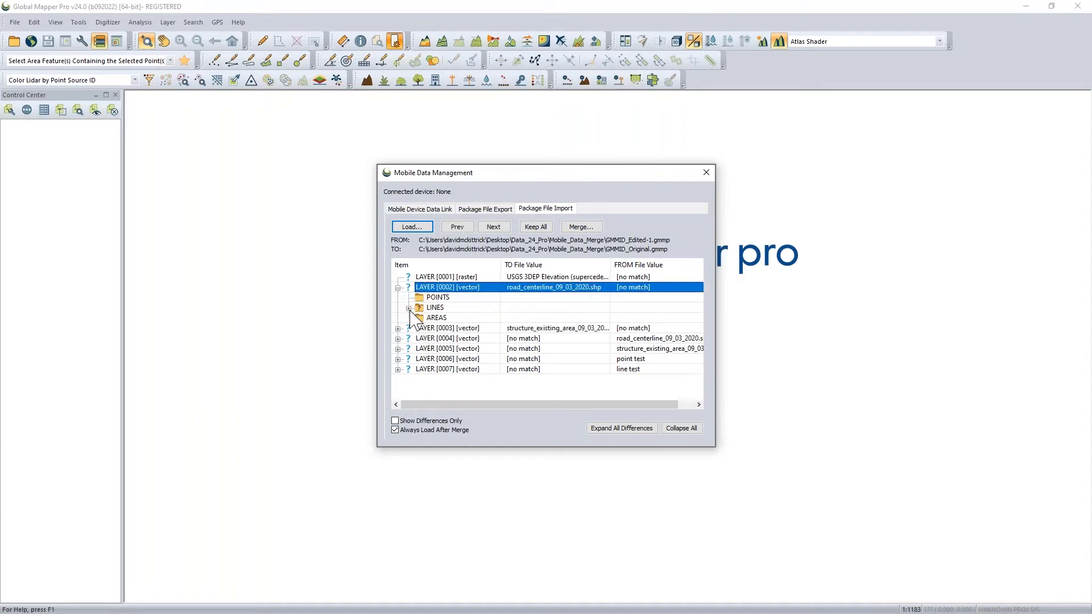
pyautogui.click(408, 308)
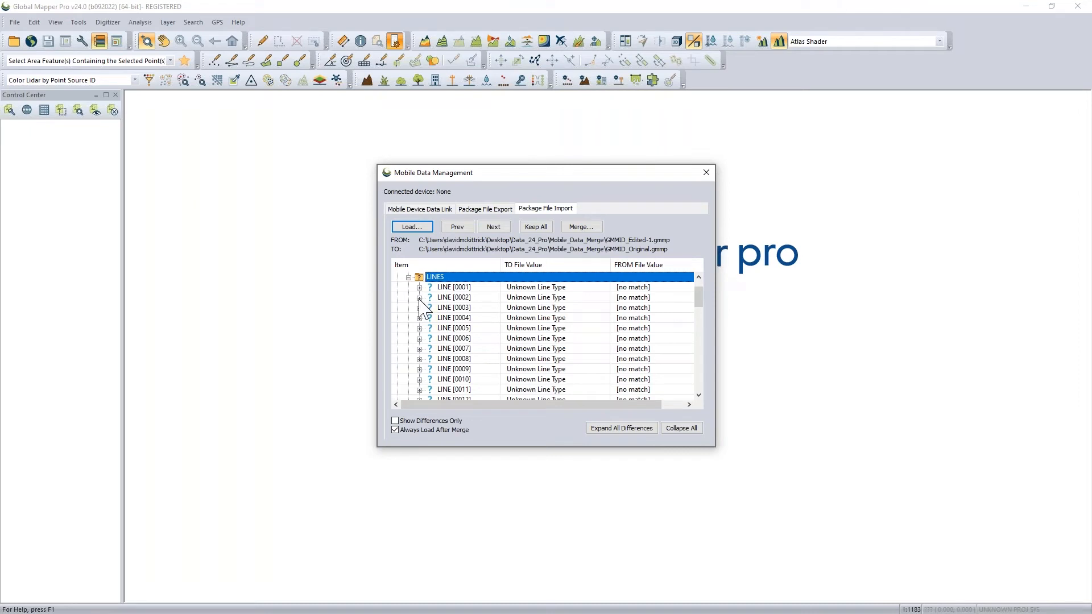
pyautogui.click(419, 297)
pyautogui.click(431, 339)
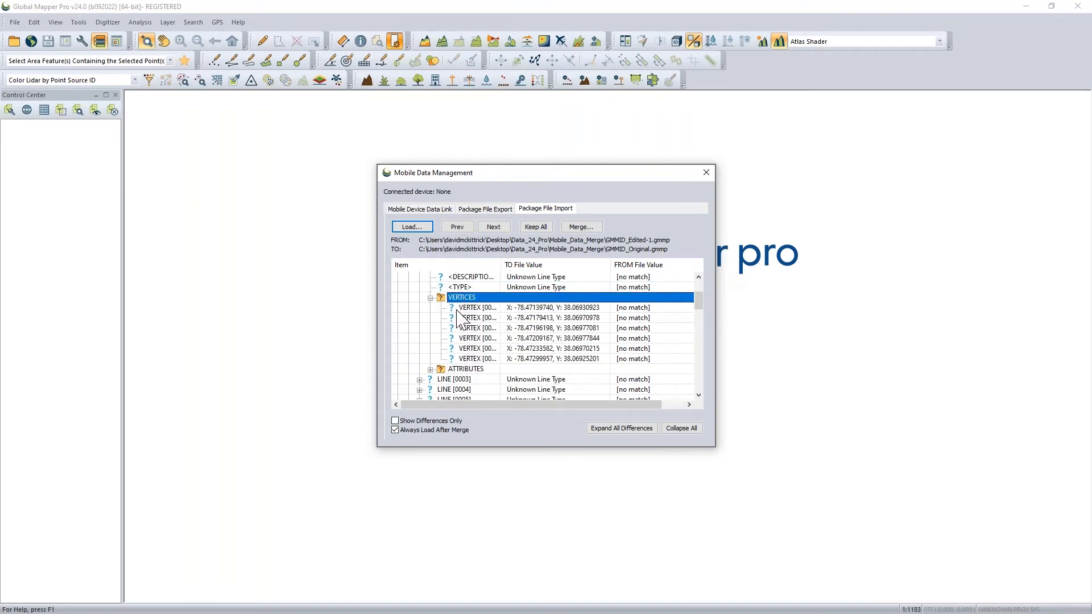
pyautogui.click(430, 369)
pyautogui.scroll(-3, 467, 353)
pyautogui.scroll(8, 480, 348)
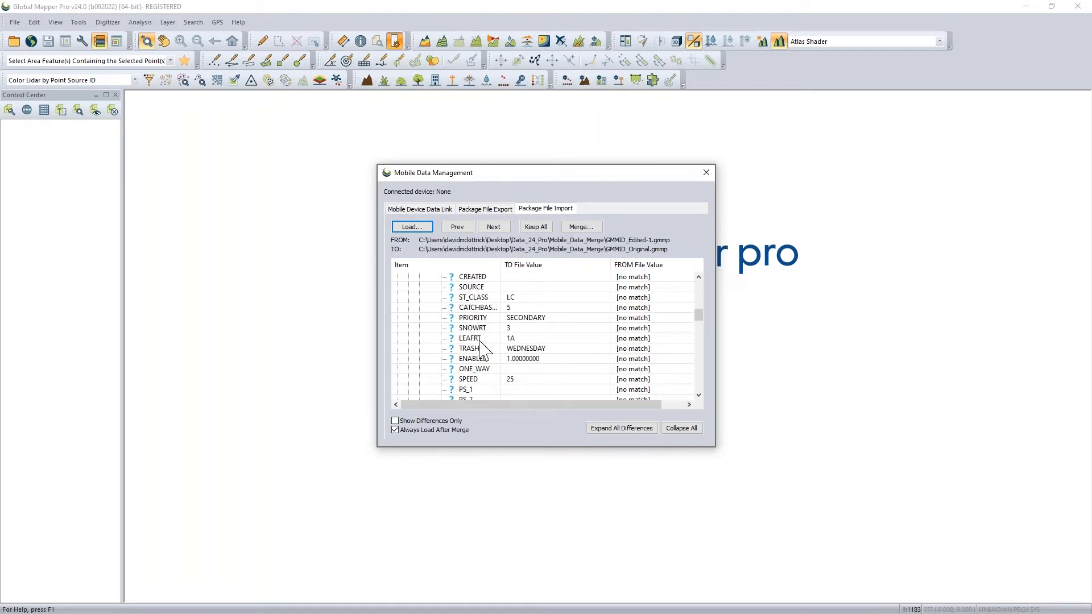
pyautogui.click(430, 359)
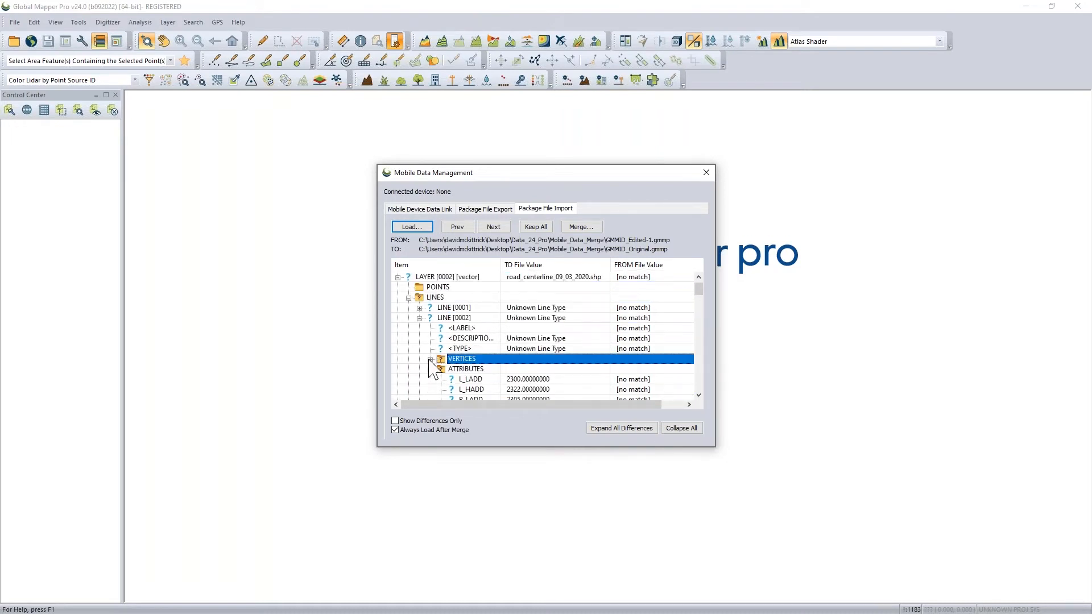
pyautogui.click(419, 318)
pyautogui.click(409, 298)
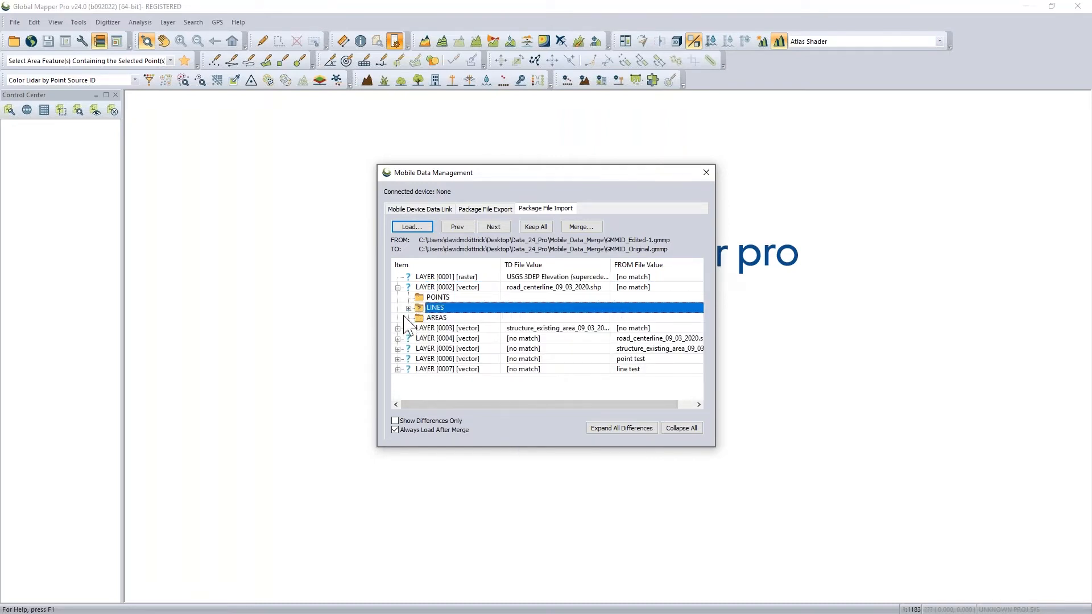
pyautogui.click(398, 288)
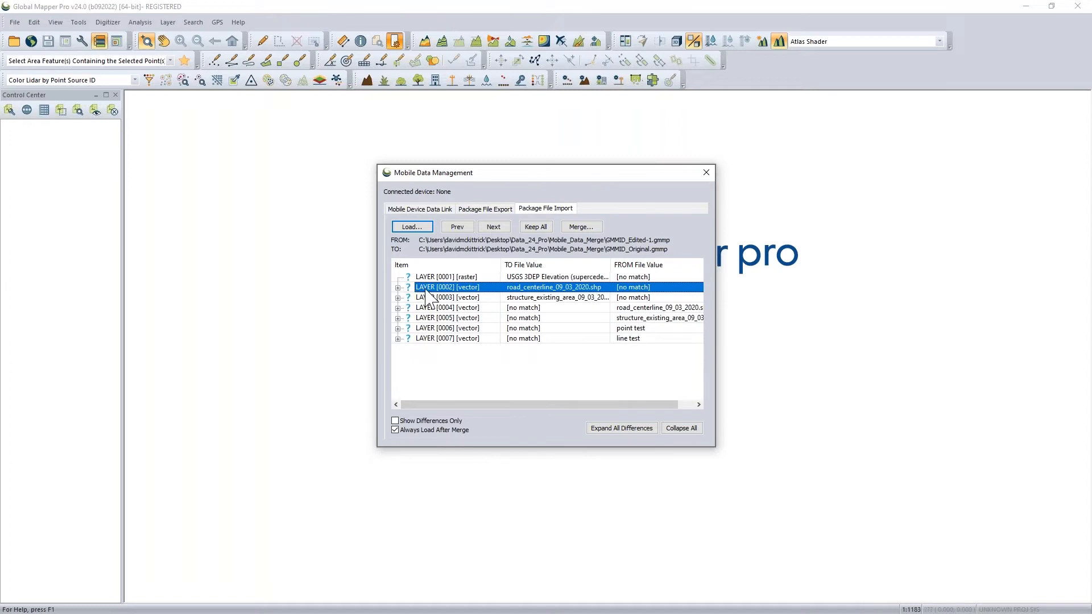
# Step: Examine the attributes of AREA [0018] in the edited package's structure_existing_area layer, then collapse the layer
pyautogui.click(397, 318)
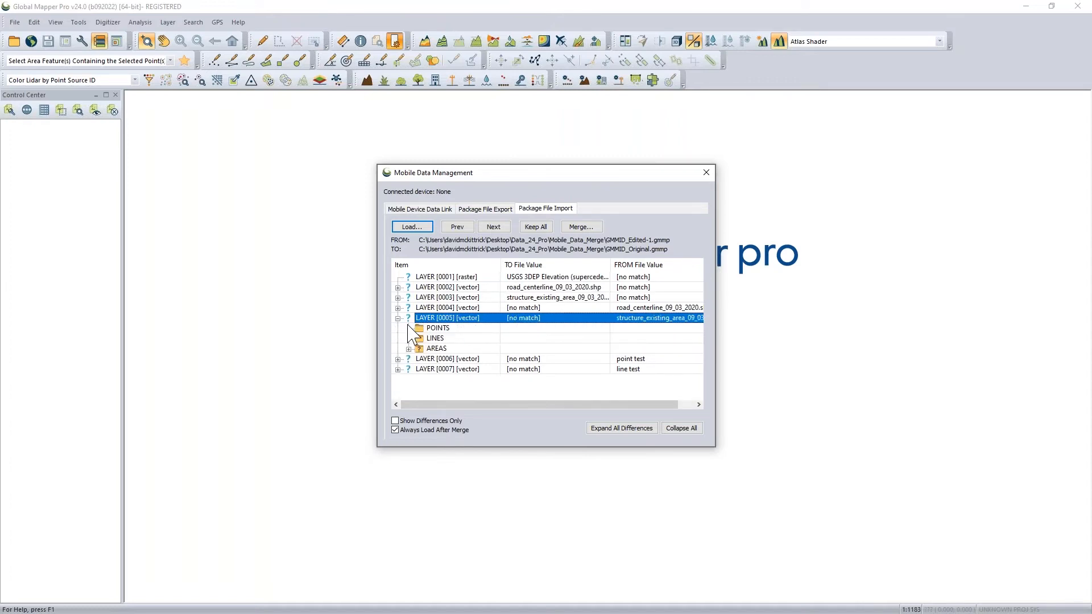
pyautogui.click(409, 348)
pyautogui.scroll(-4, 432, 346)
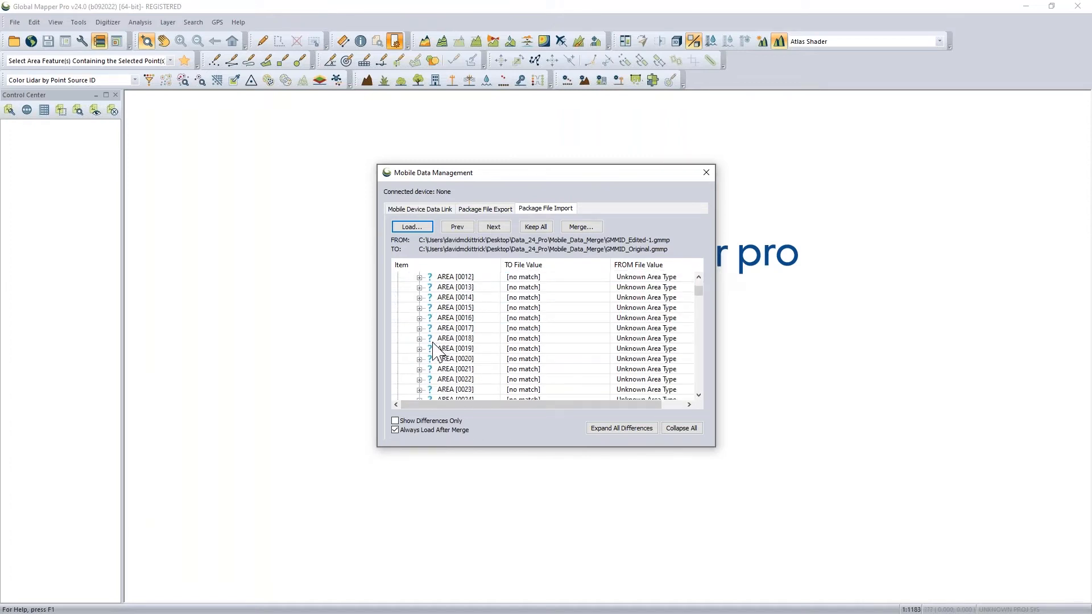
pyautogui.click(419, 338)
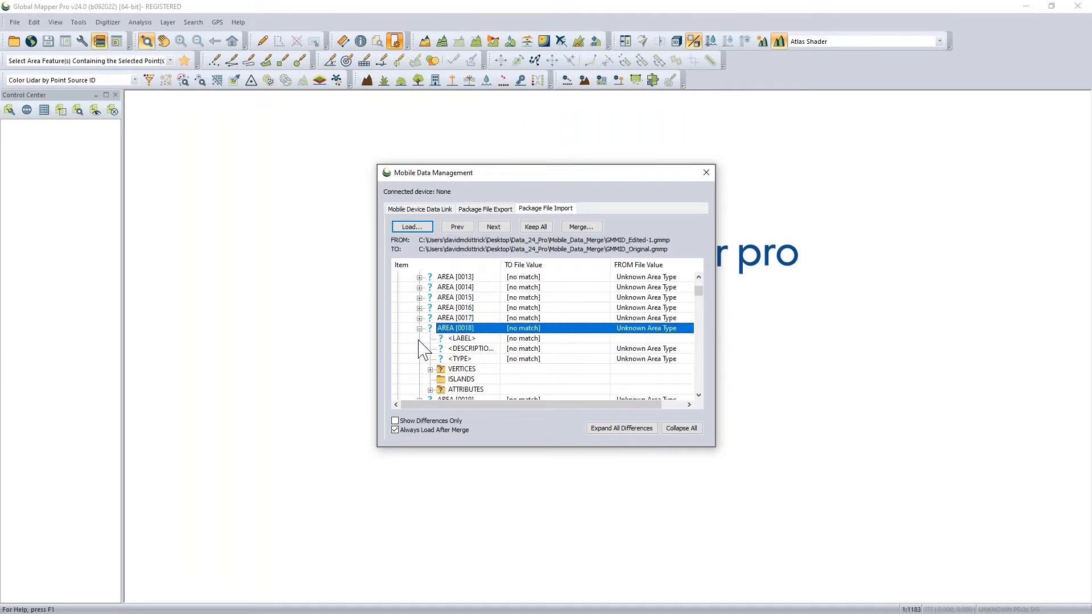
pyautogui.scroll(-3, 421, 344)
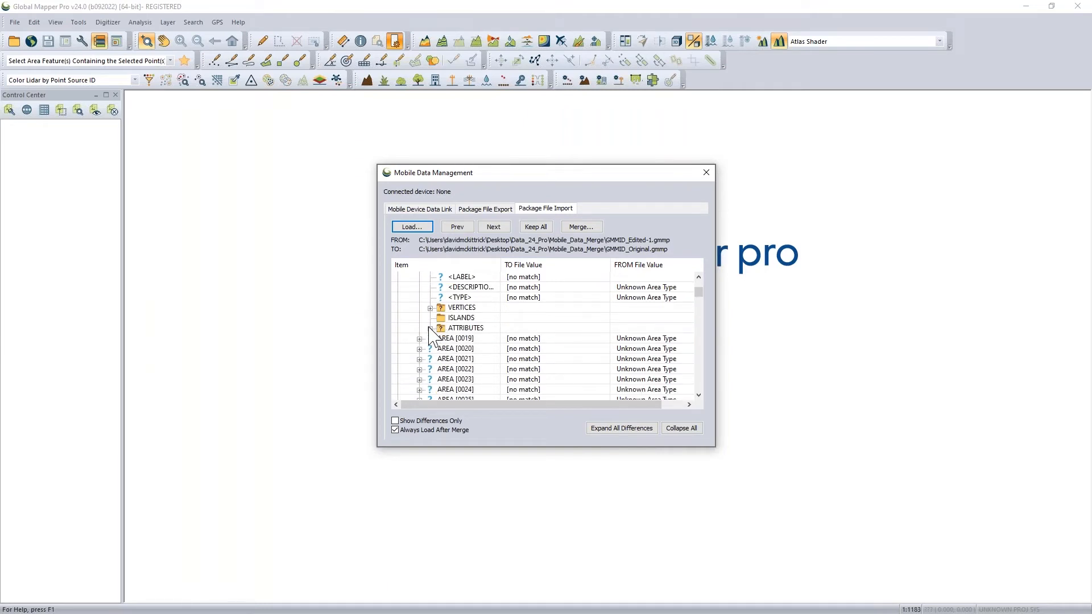
pyautogui.click(431, 329)
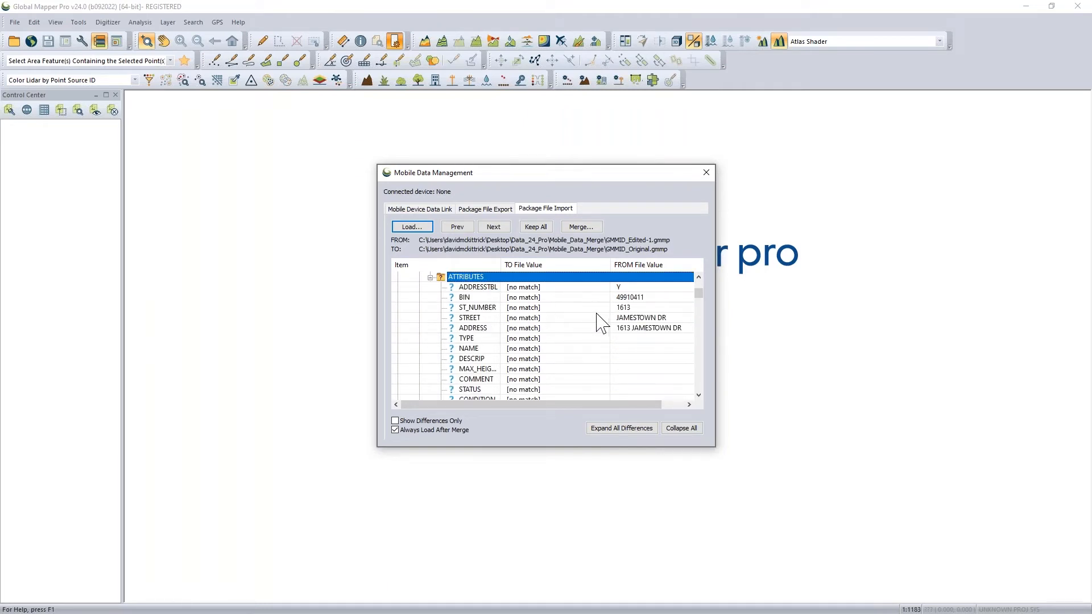
pyautogui.click(431, 278)
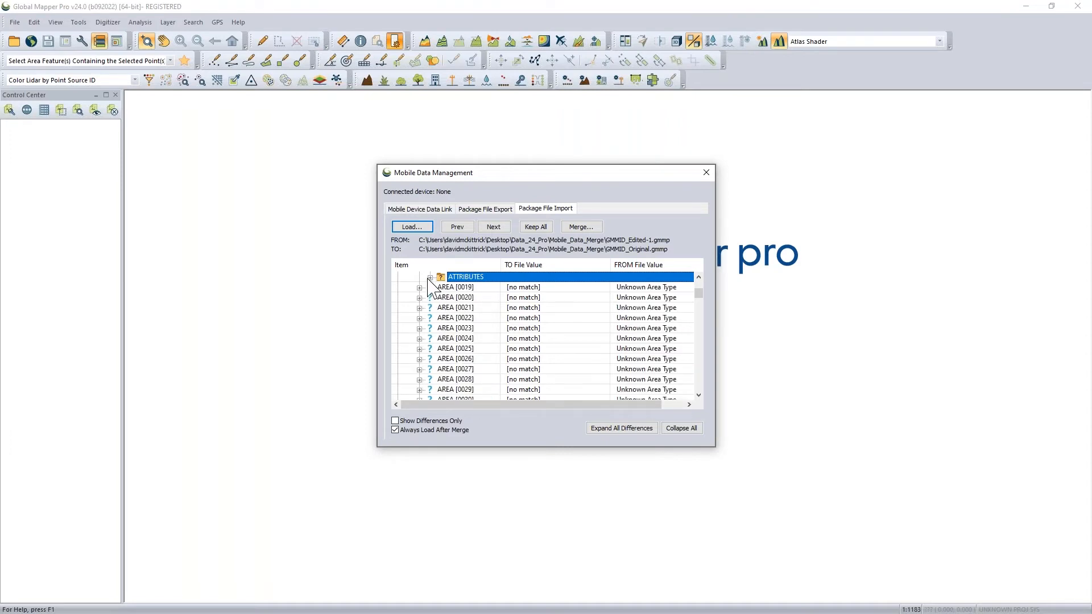
pyautogui.scroll(3, 424, 302)
pyautogui.click(419, 308)
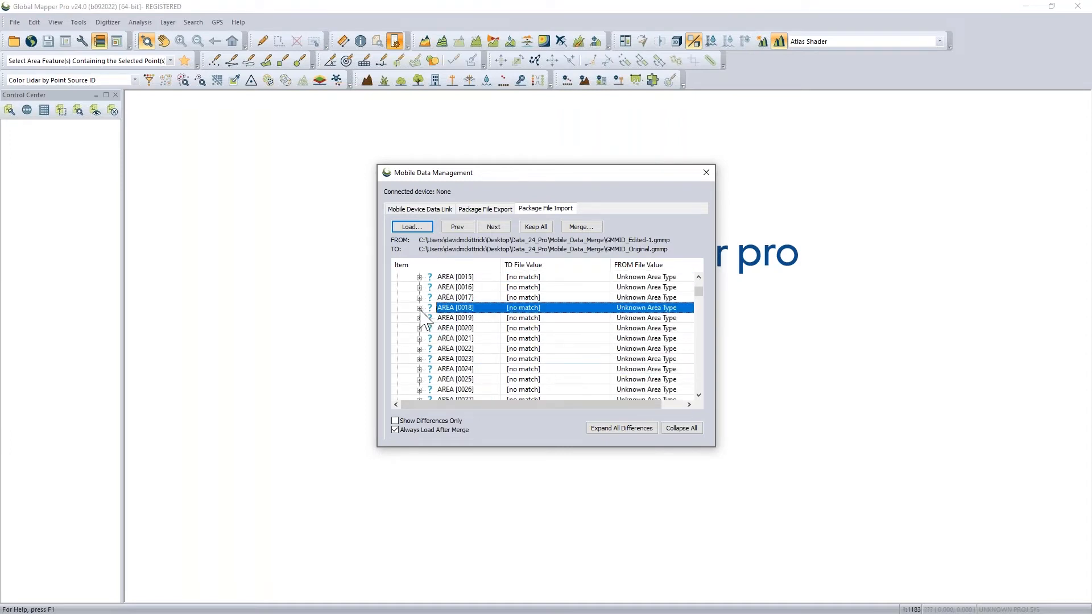
pyautogui.scroll(3, 423, 318)
pyautogui.scroll(5, 420, 322)
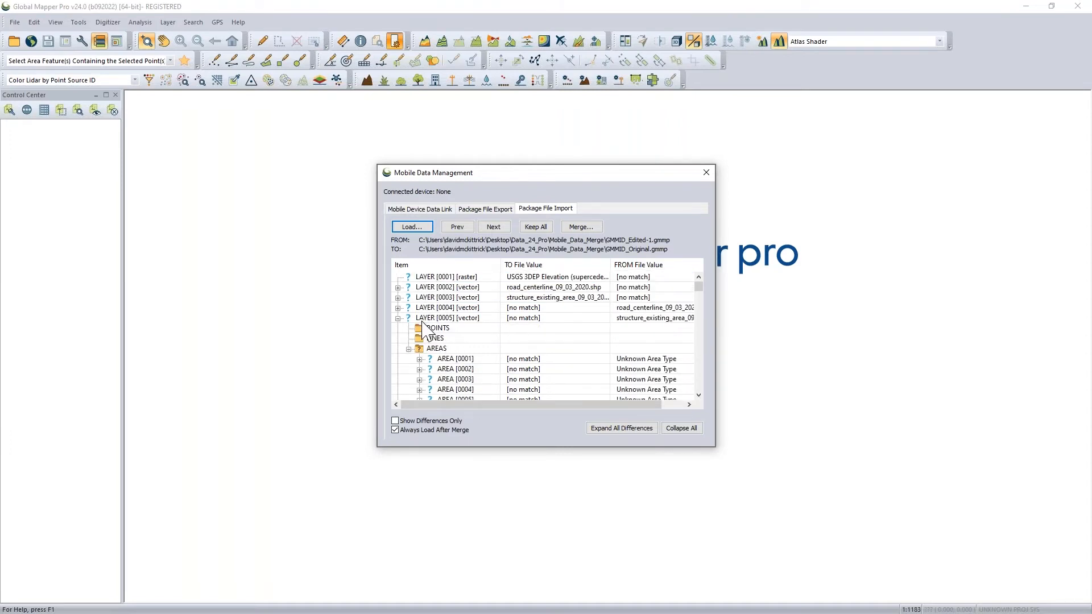
pyautogui.click(408, 348)
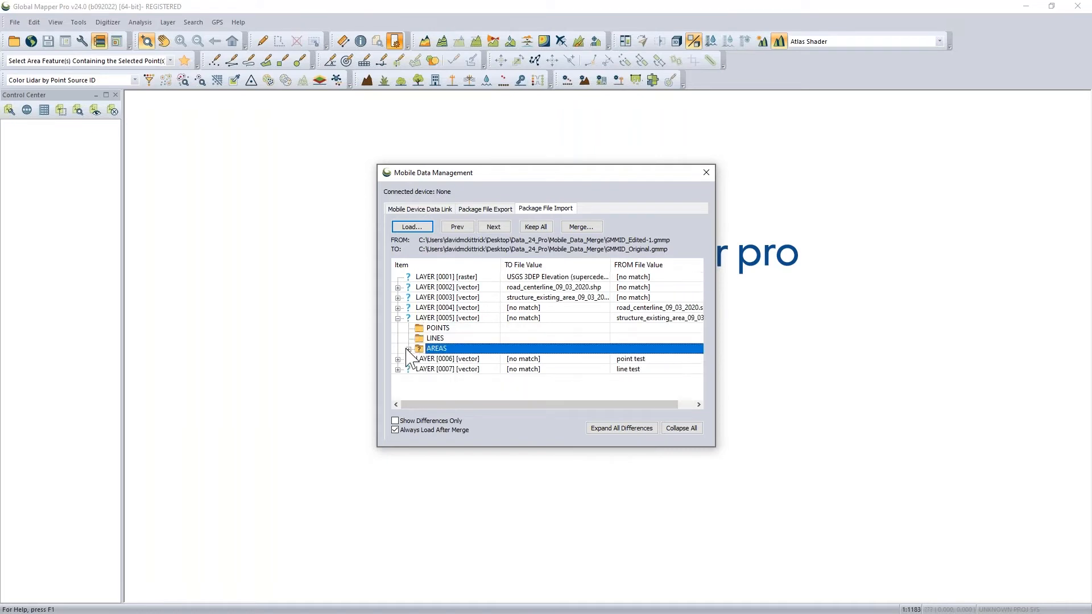
pyautogui.click(397, 318)
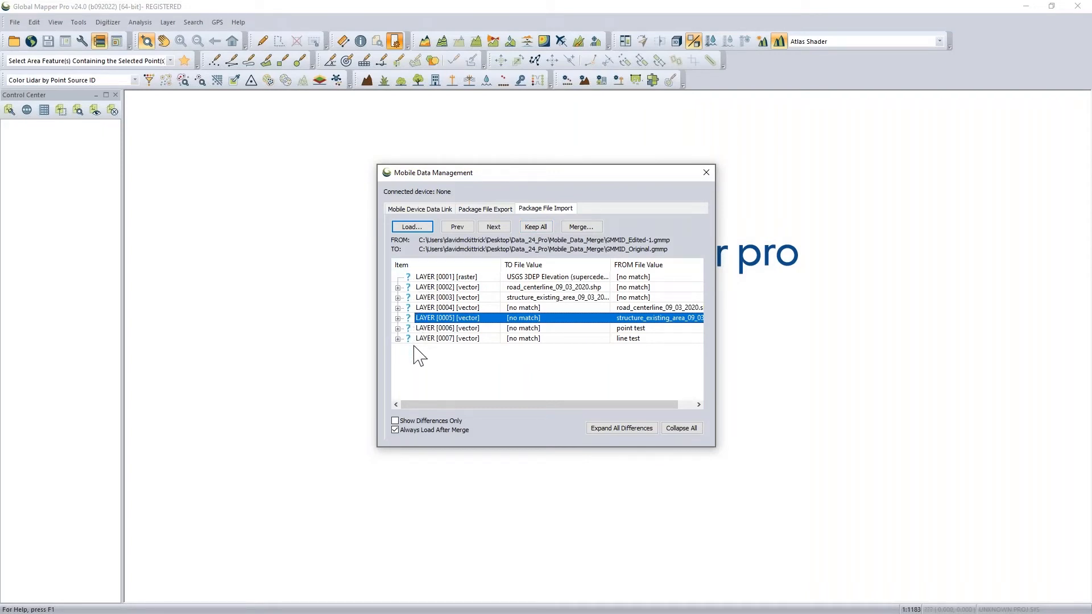
# Step: Keep all items from both packages and merge them into Merged.gmmp in the Output folder with the default export options
pyautogui.click(536, 227)
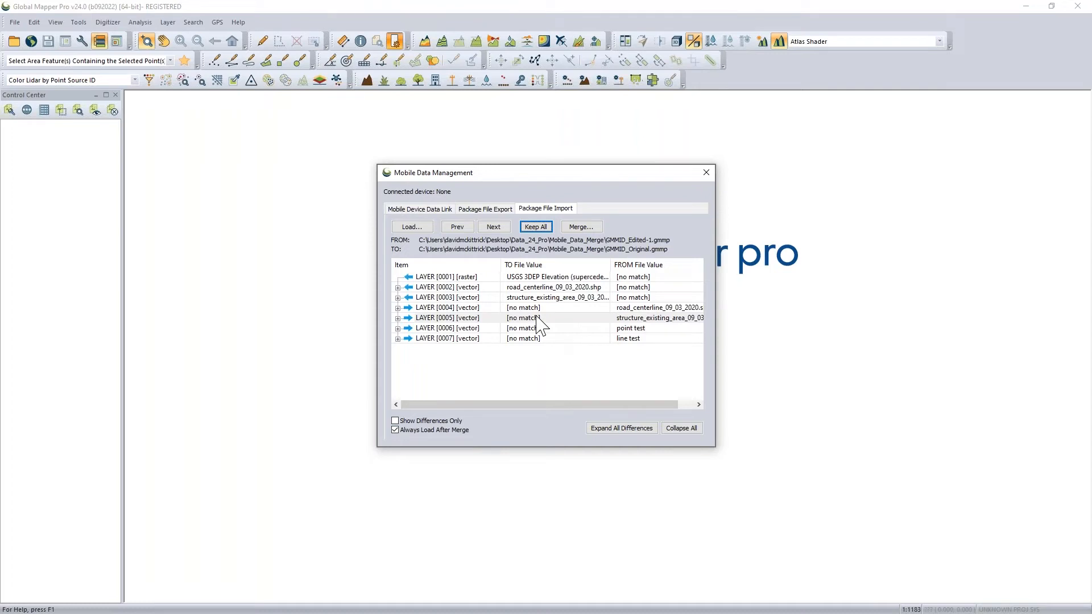
pyautogui.click(591, 228)
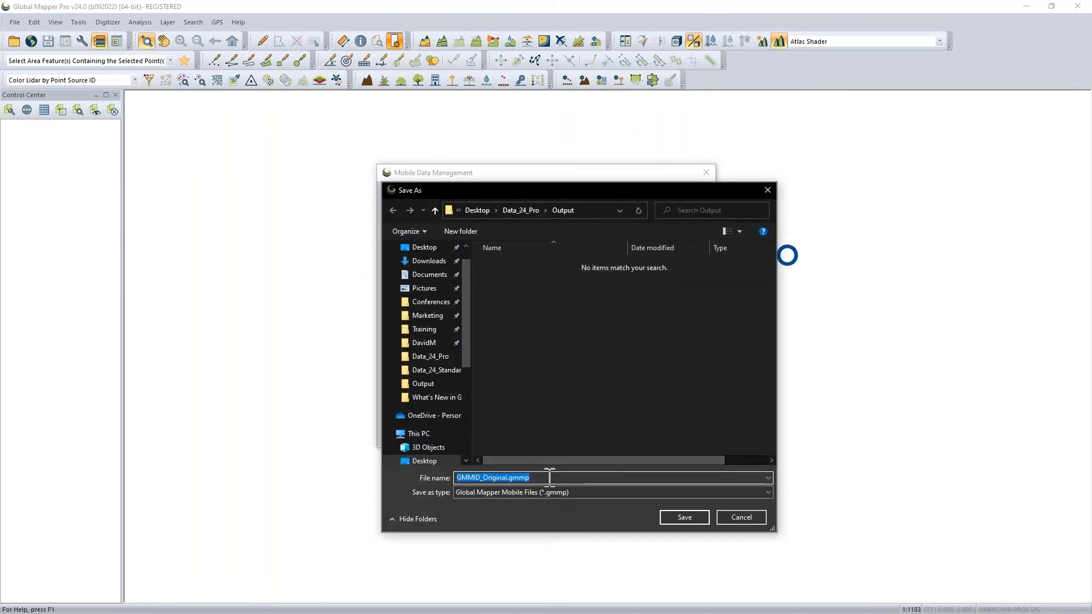
pyautogui.click(503, 478)
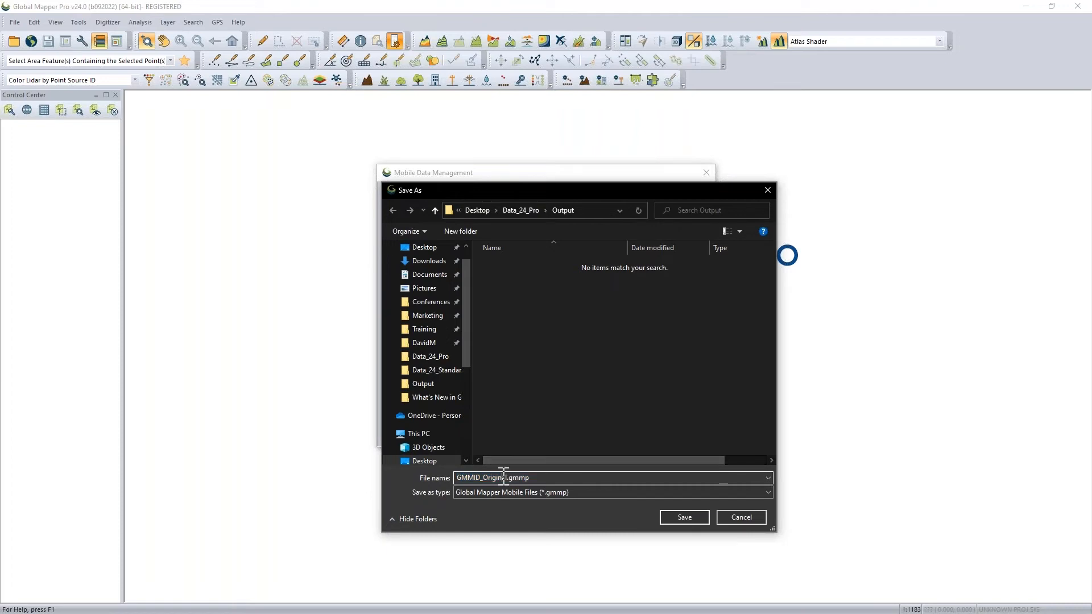
pyautogui.moveTo(506, 478); pyautogui.dragTo(456, 475)
pyautogui.write('MErged')
pyautogui.press('BackSpace')
pyautogui.press('BackSpace')
pyautogui.press('BackSpace')
pyautogui.press('BackSpace')
pyautogui.press('BackSpace')
pyautogui.press('BackSpace')
pyautogui.write('er')
pyautogui.press('BackSpace')
pyautogui.press('BackSpace')
pyautogui.write('Merged')
pyautogui.click(683, 519)
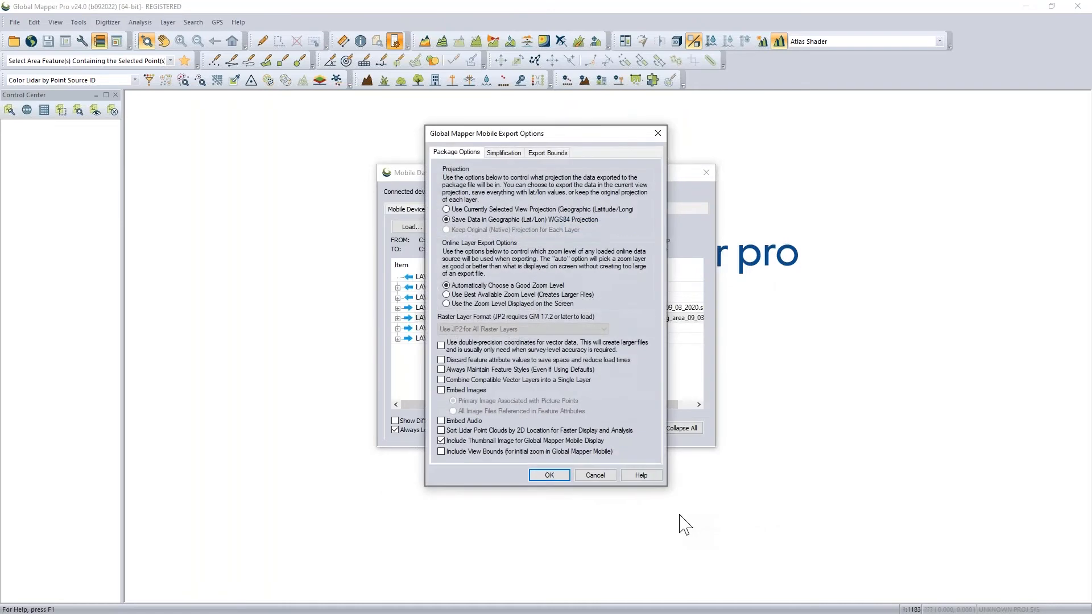
pyautogui.click(549, 475)
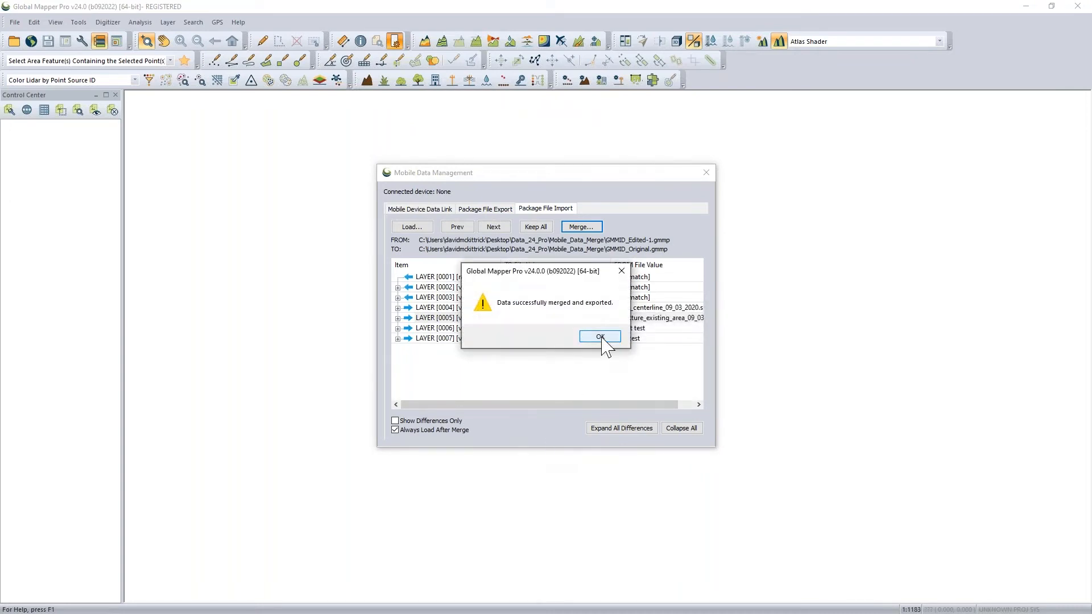
pyautogui.click(600, 338)
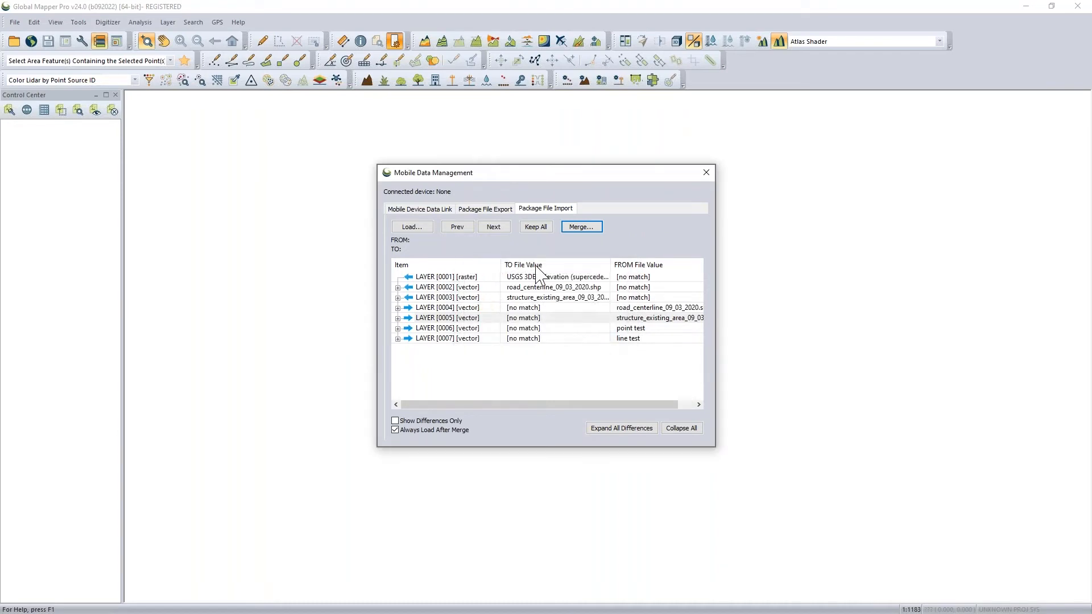
# Step: Add all the merged package's layers to the workspace and move the Mobile Data Management window off the map
pyautogui.click(588, 225)
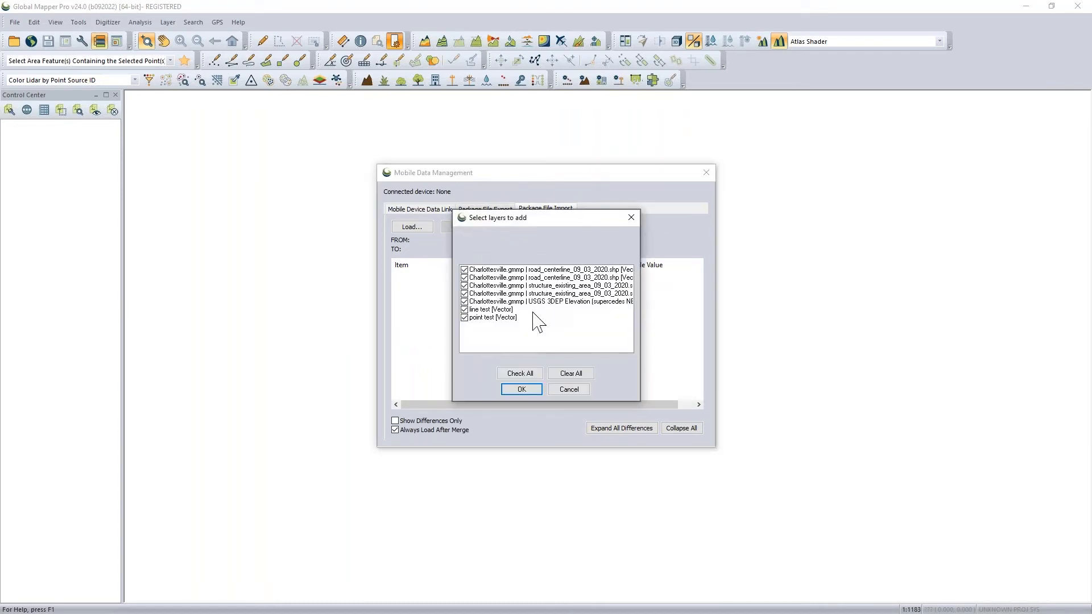
pyautogui.click(521, 390)
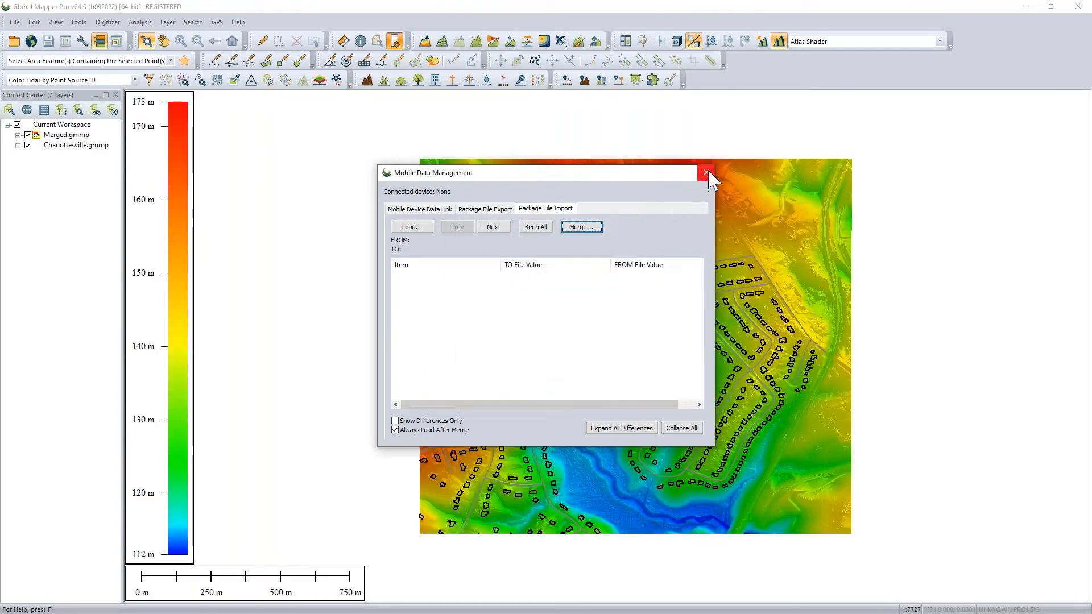
pyautogui.moveTo(670, 182); pyautogui.dragTo(351, 217)
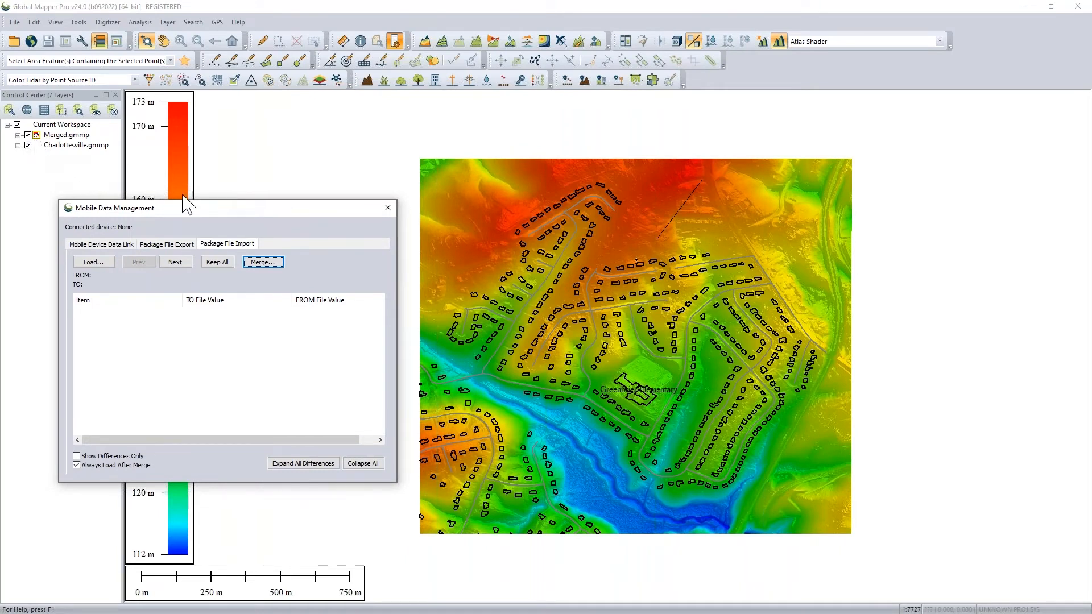
# Step: Close the Mobile Data Management window, then hide Charlottesville.gmmp to examine Merged.gmmp alone and show it again
pyautogui.click(388, 208)
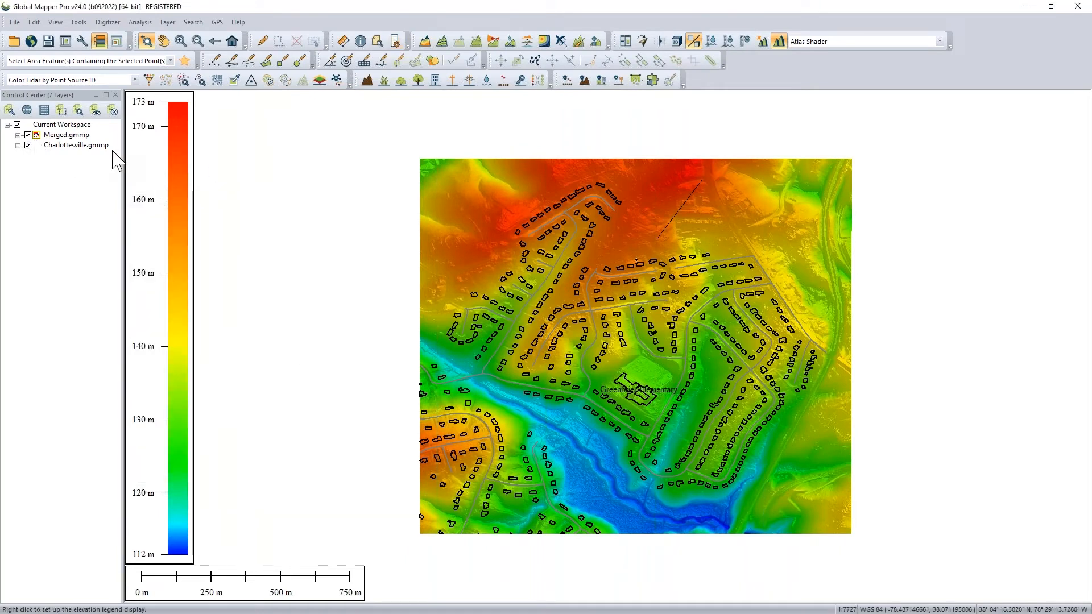
pyautogui.click(28, 146)
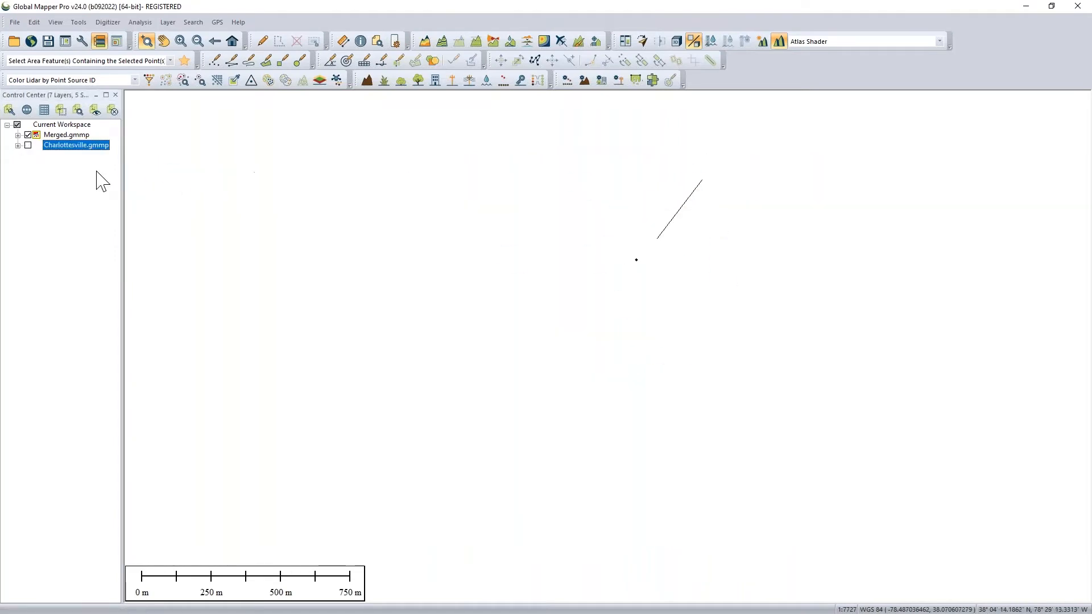
pyautogui.click(27, 146)
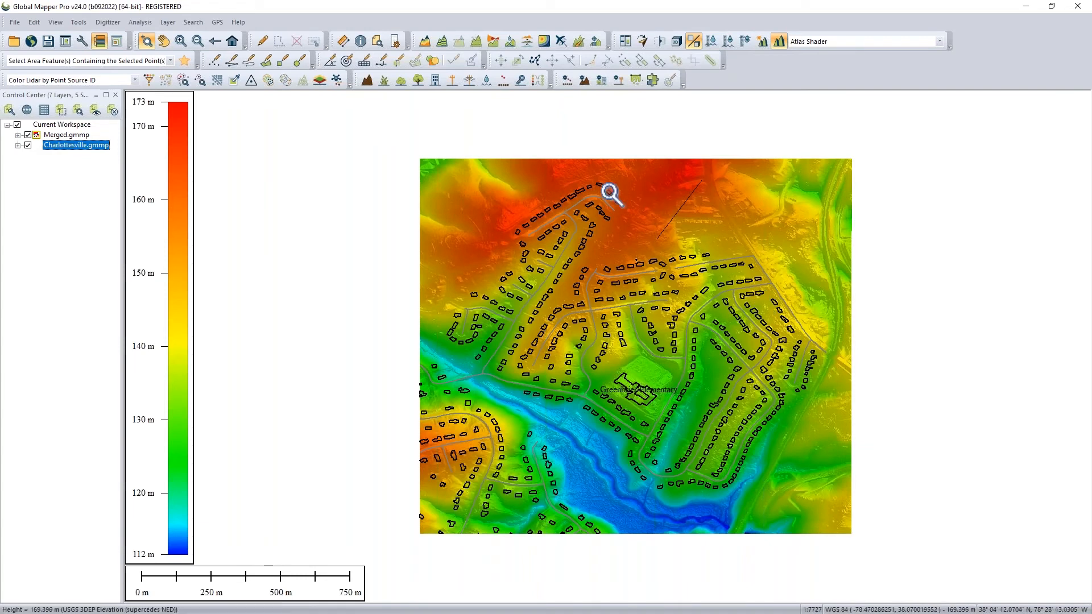
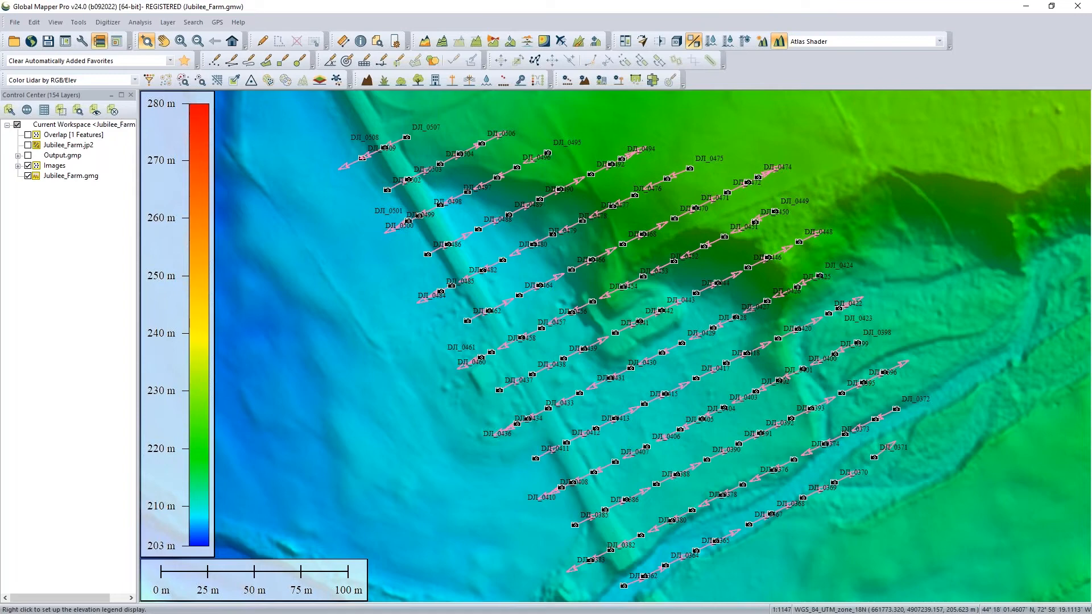
# Step: Hide the Images and Jubilee_Farm.gmg layers and show Output.gmp instead
pyautogui.click(28, 168)
pyautogui.click(28, 177)
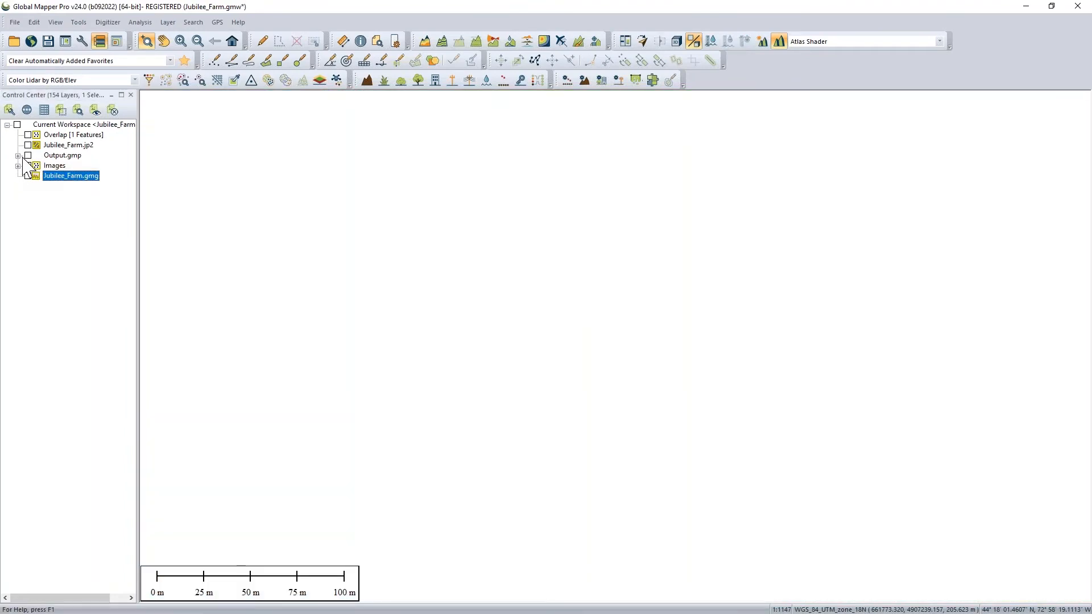
pyautogui.click(27, 156)
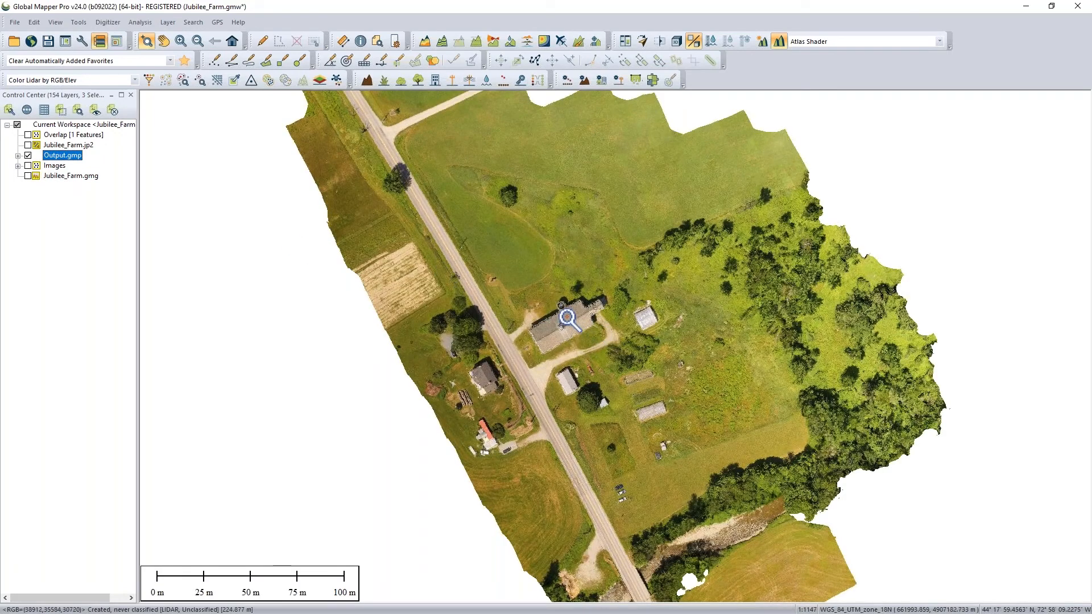
# Step: Leave only the Generated Point Cloud of Output.gmp visible, inspect it in the 3D Viewer, then close the viewer
pyautogui.click(18, 155)
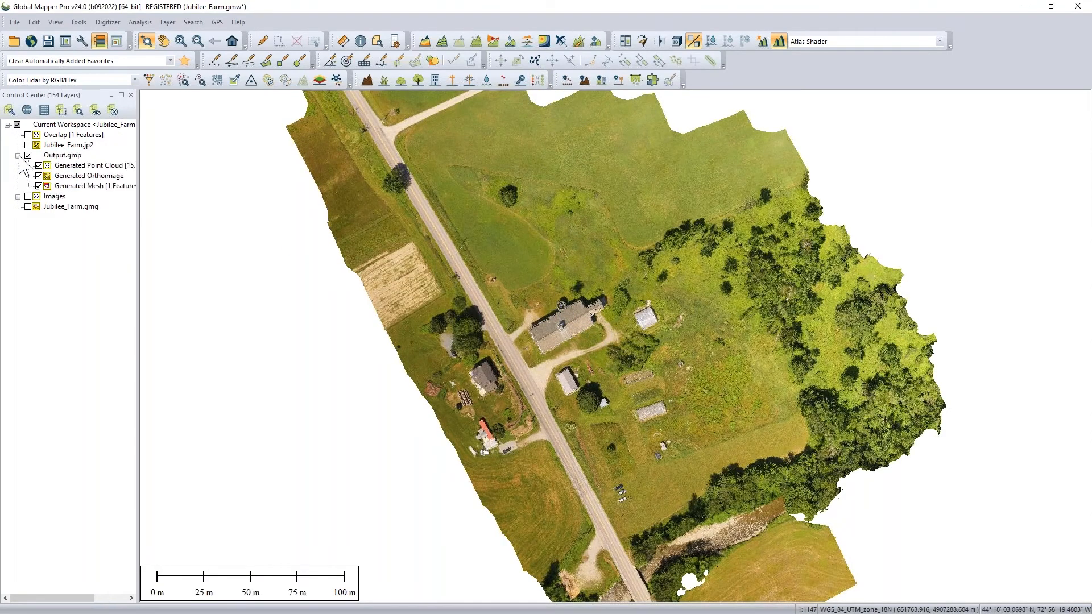
pyautogui.click(39, 177)
pyautogui.click(39, 186)
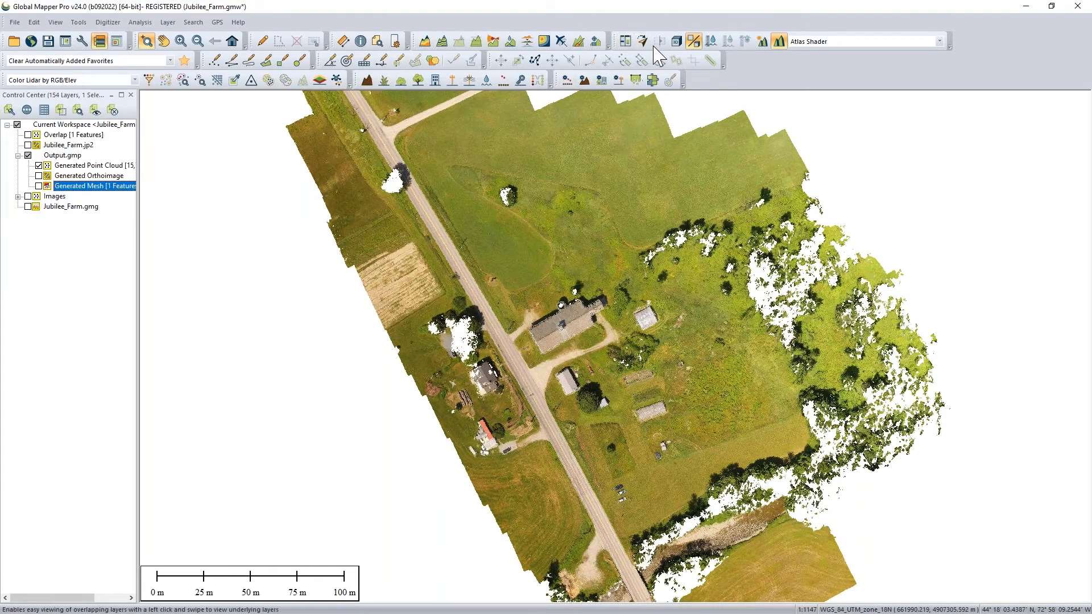
pyautogui.click(676, 41)
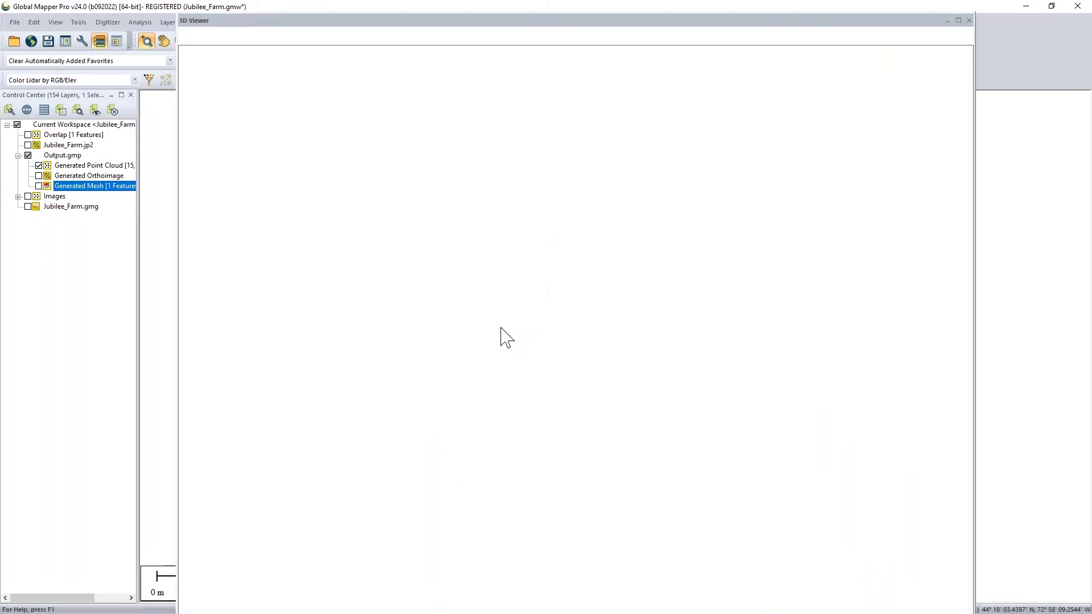
pyautogui.scroll(5, 569, 353)
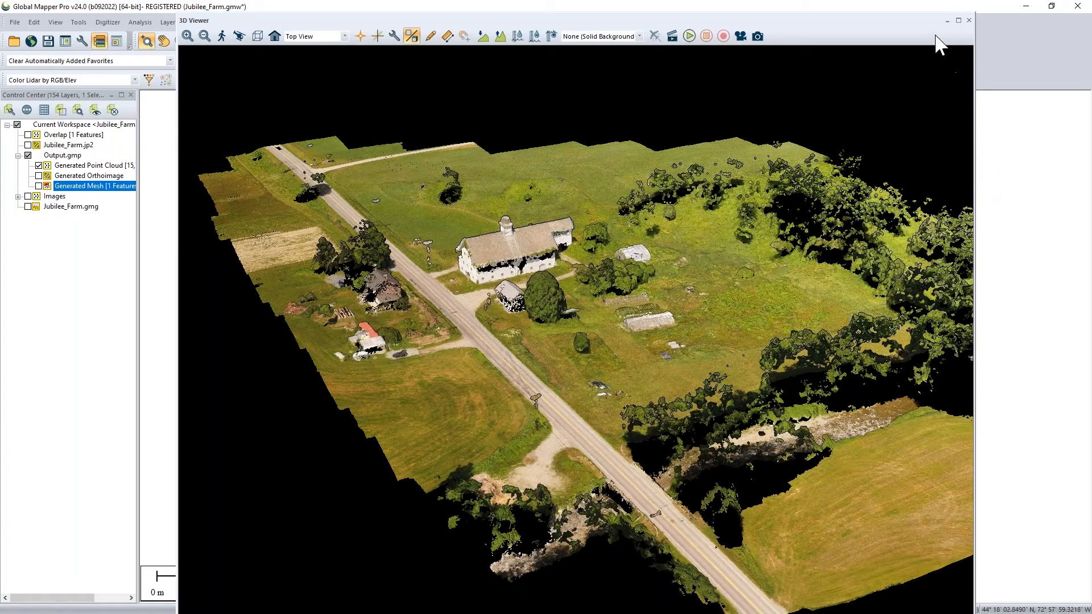
pyautogui.click(969, 20)
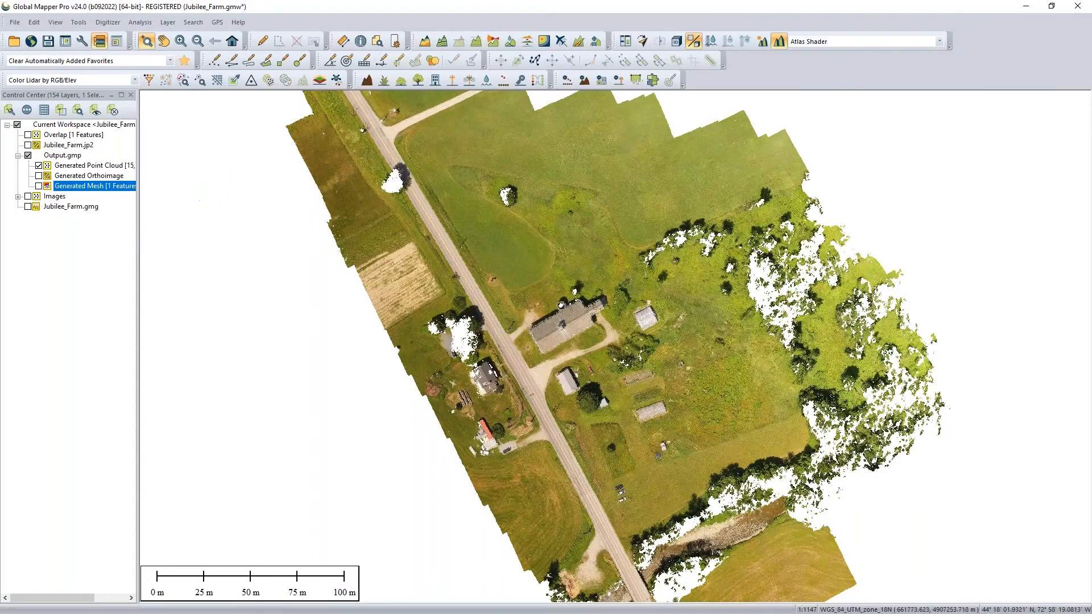
# Step: Show all of Output.gmp's generated layers together with the Images layer around the farm buildings
pyautogui.click(28, 155)
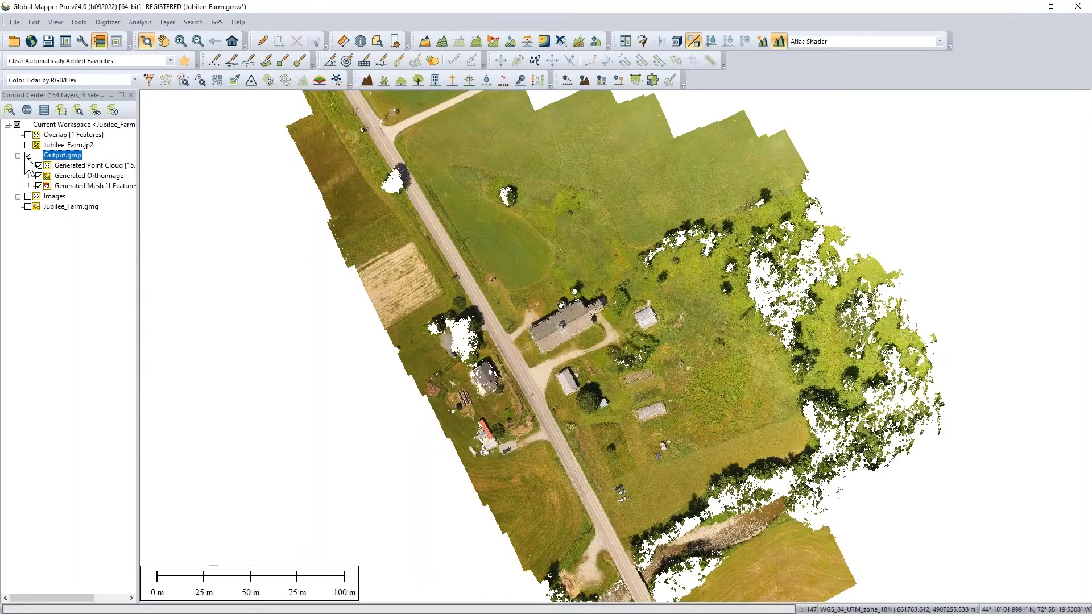
pyautogui.click(28, 196)
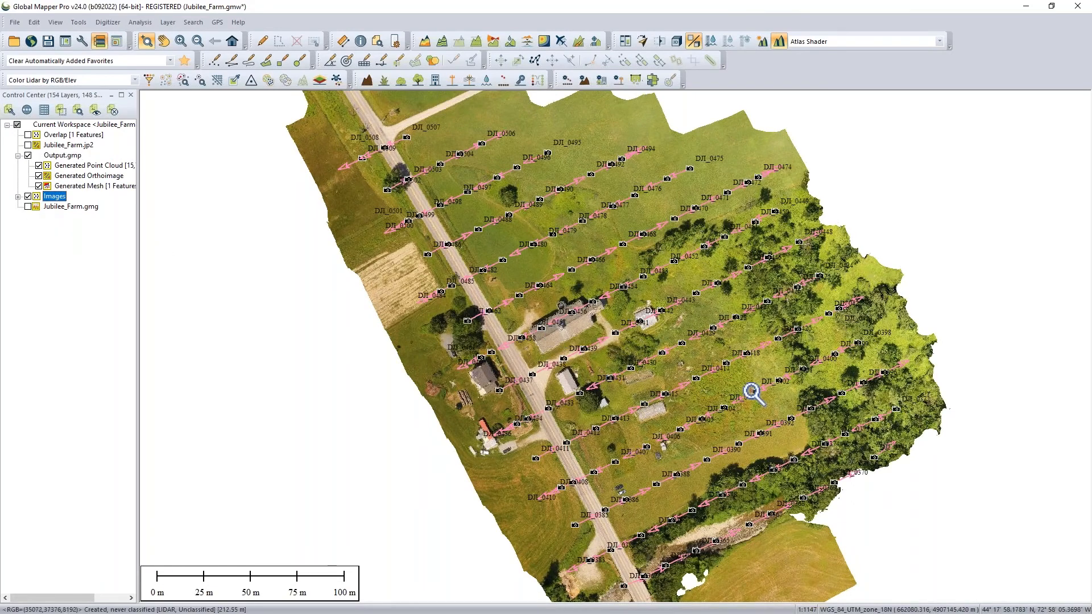
pyautogui.click(582, 322)
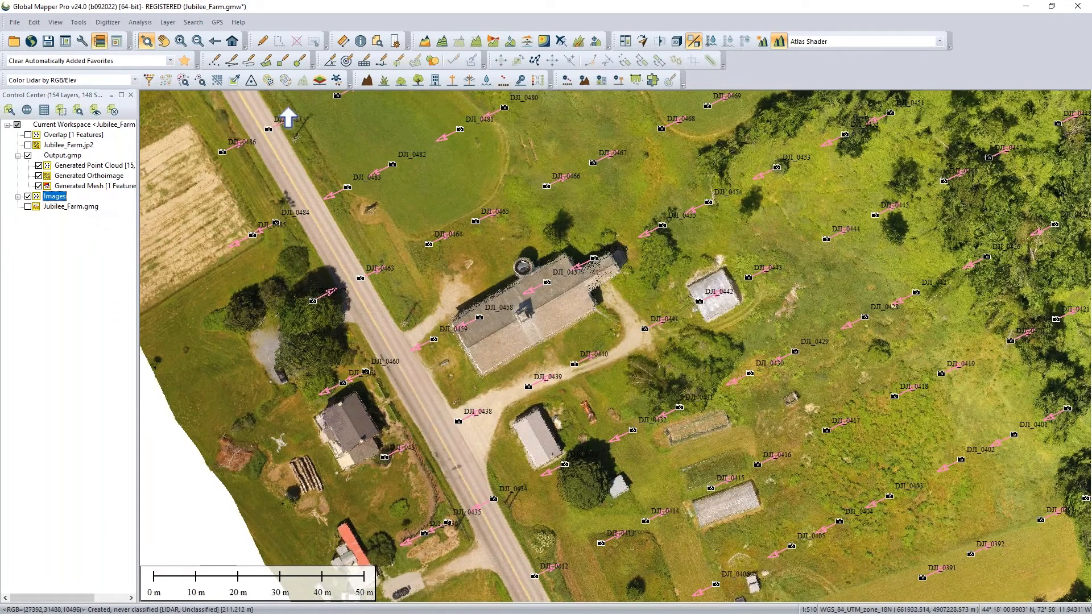
# Step: Open the Pixels to Points Tool and add the loaded picture points as its input images
pyautogui.click(336, 81)
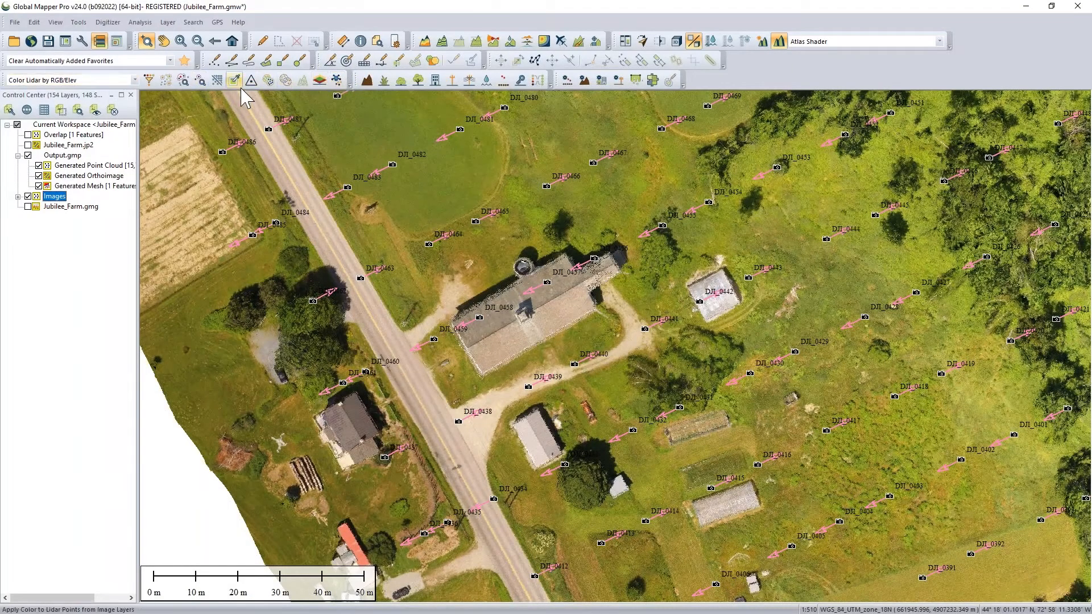
pyautogui.click(337, 83)
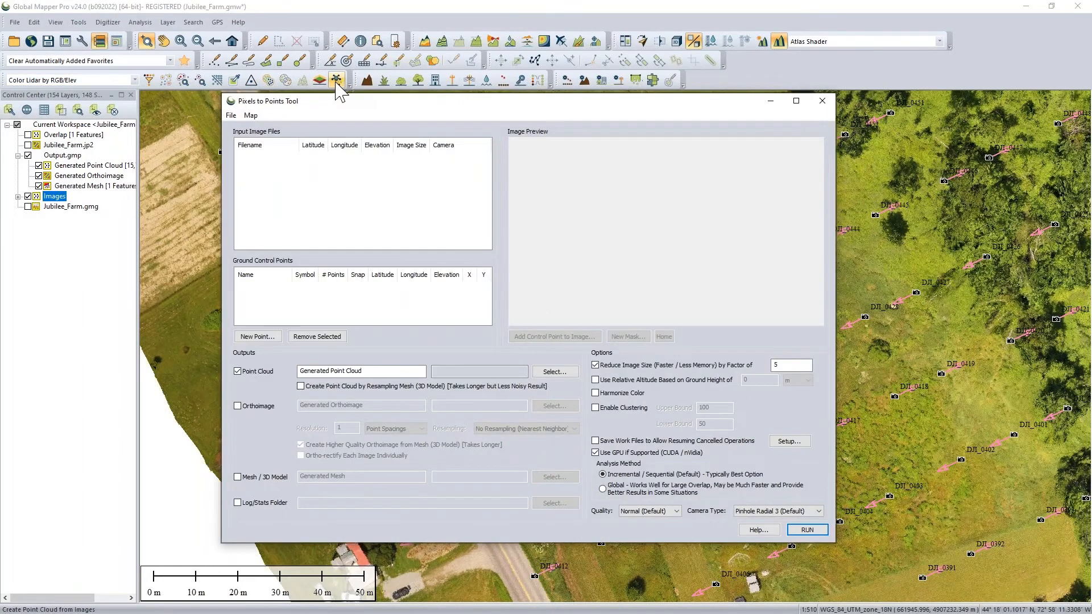
pyautogui.click(231, 116)
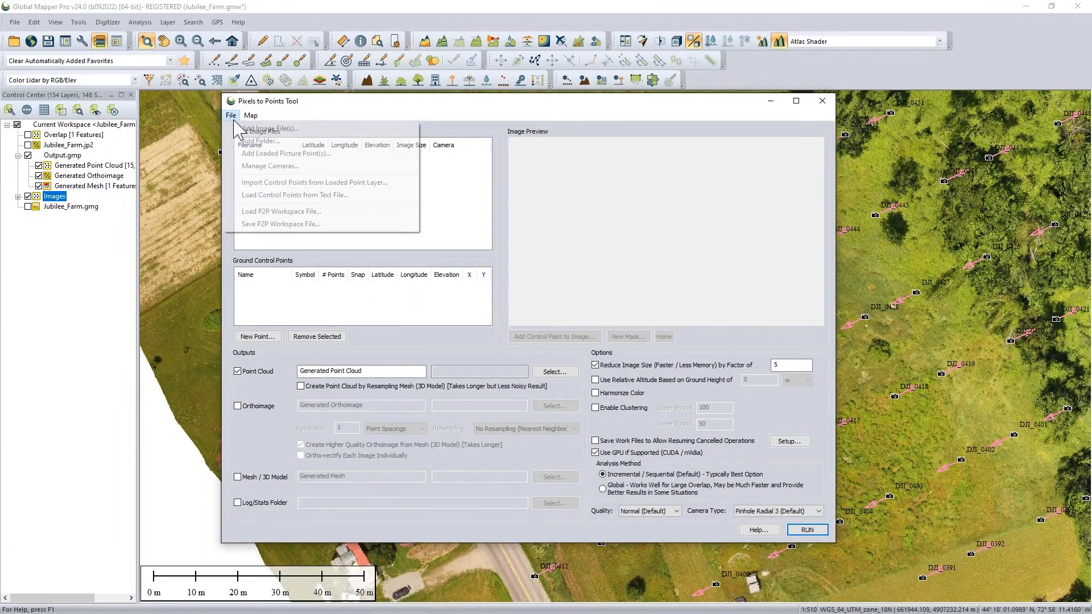
pyautogui.click(263, 154)
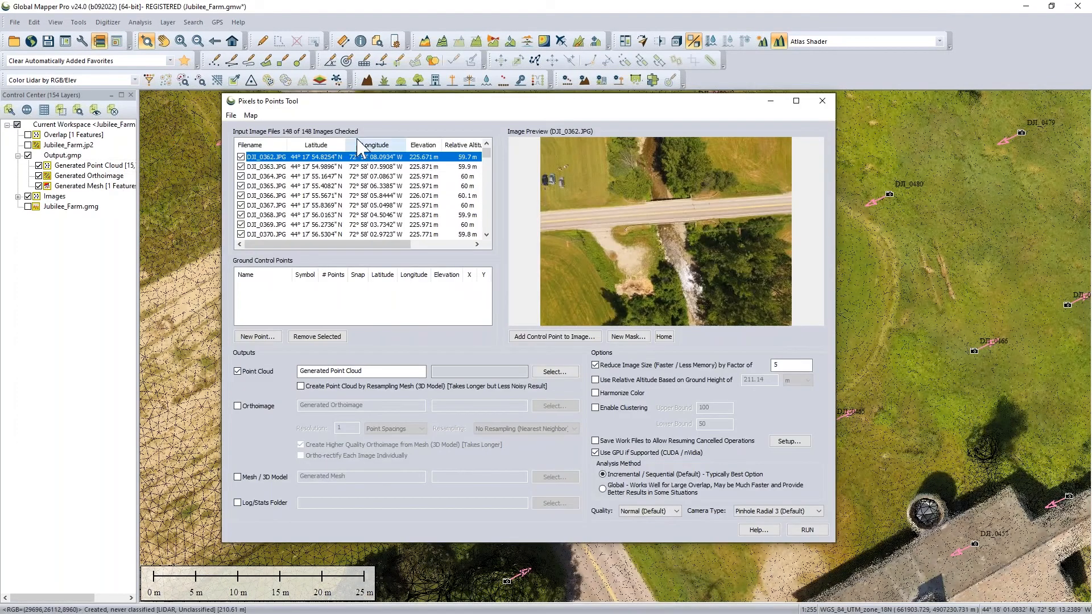
# Step: Hide Output.gmp and load ground coverage polygons for all checked images with a solid fill and a null border
pyautogui.click(28, 155)
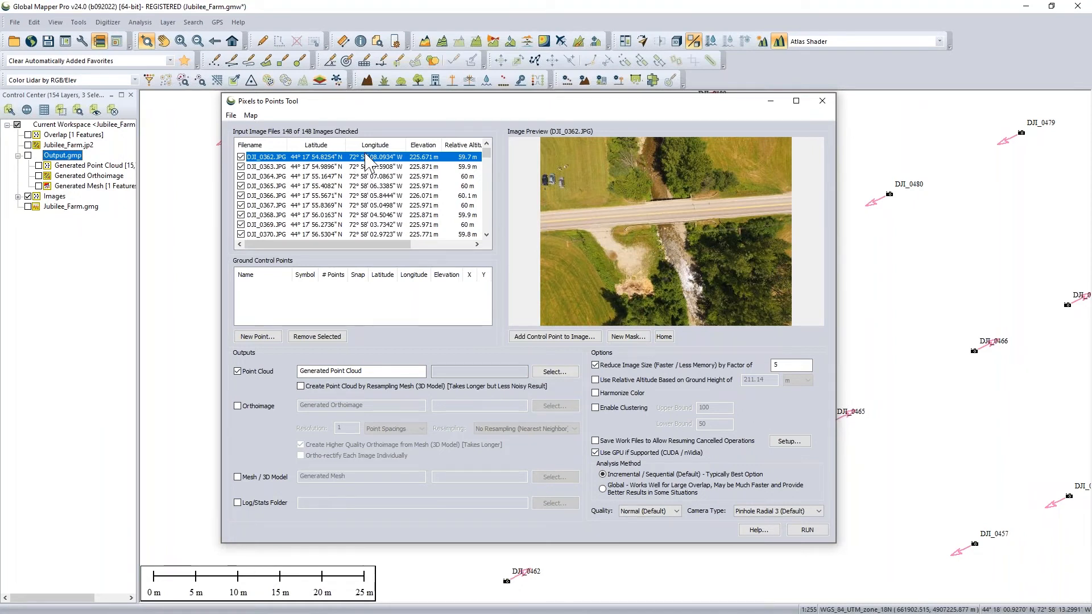
pyautogui.click(256, 116)
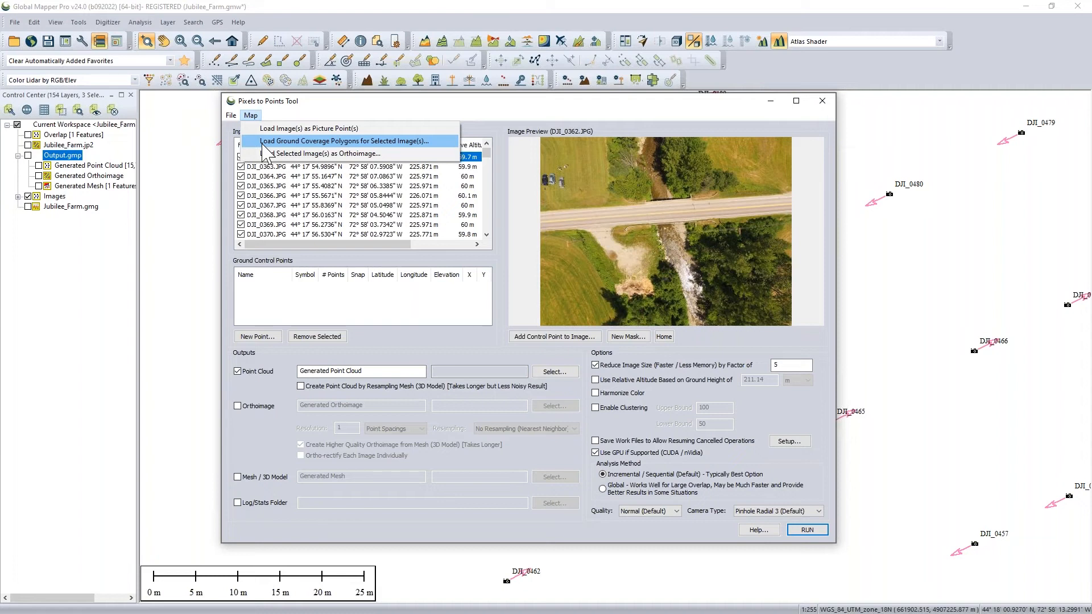
pyautogui.click(263, 142)
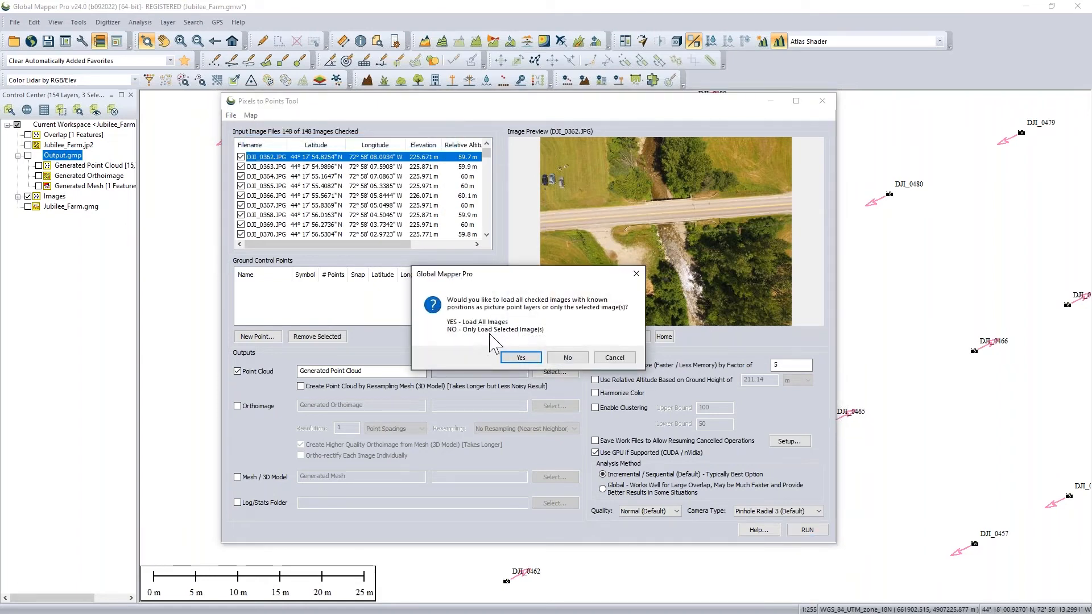
pyautogui.click(521, 358)
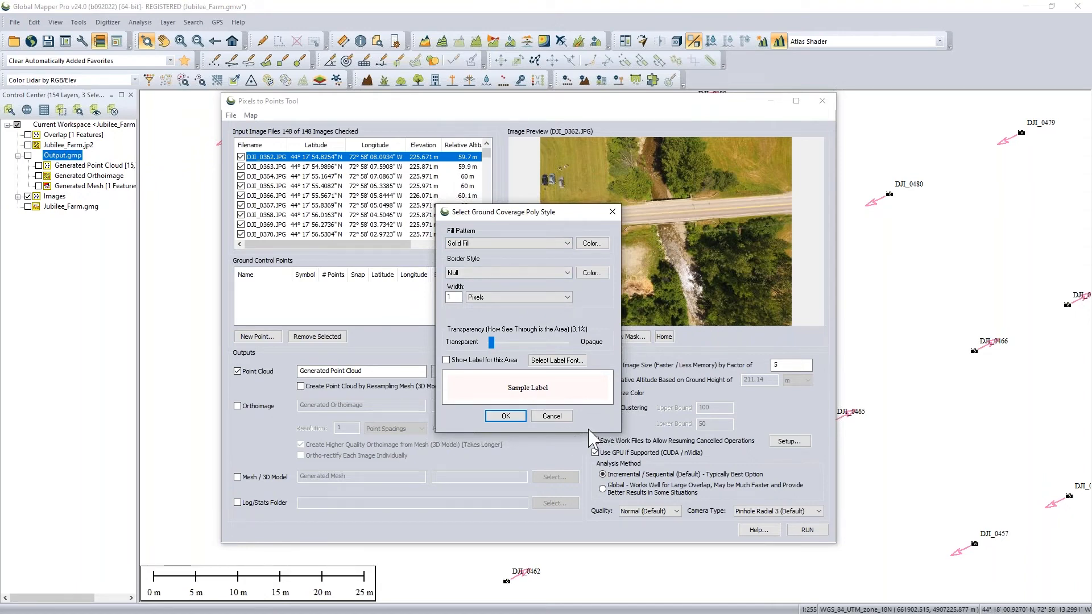
pyautogui.click(506, 416)
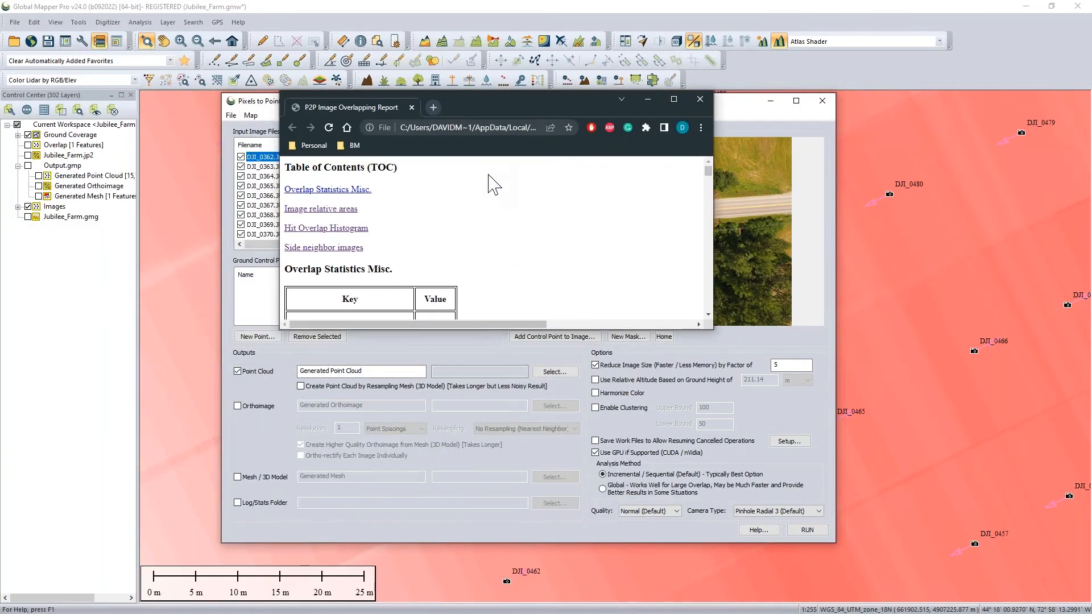
# Step: Enlarge the P2P Image Overlapping Report window and examine the forward and side values in the Overlap Statistics table
pyautogui.moveTo(503, 328); pyautogui.dragTo(518, 525)
pyautogui.scroll(-1, 495, 383)
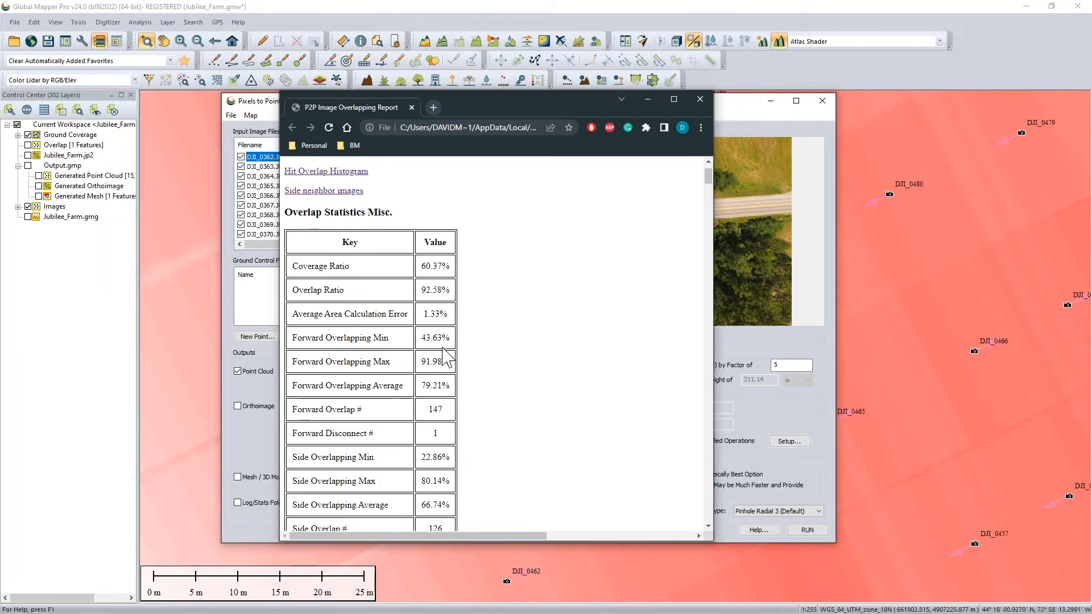
pyautogui.scroll(-2, 448, 359)
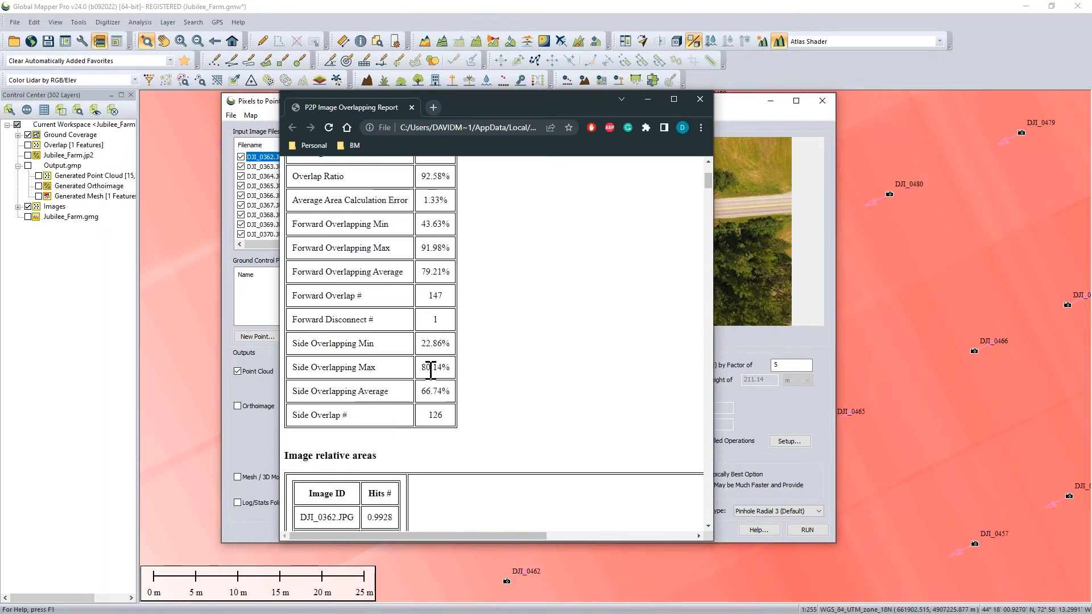
pyautogui.scroll(2, 435, 368)
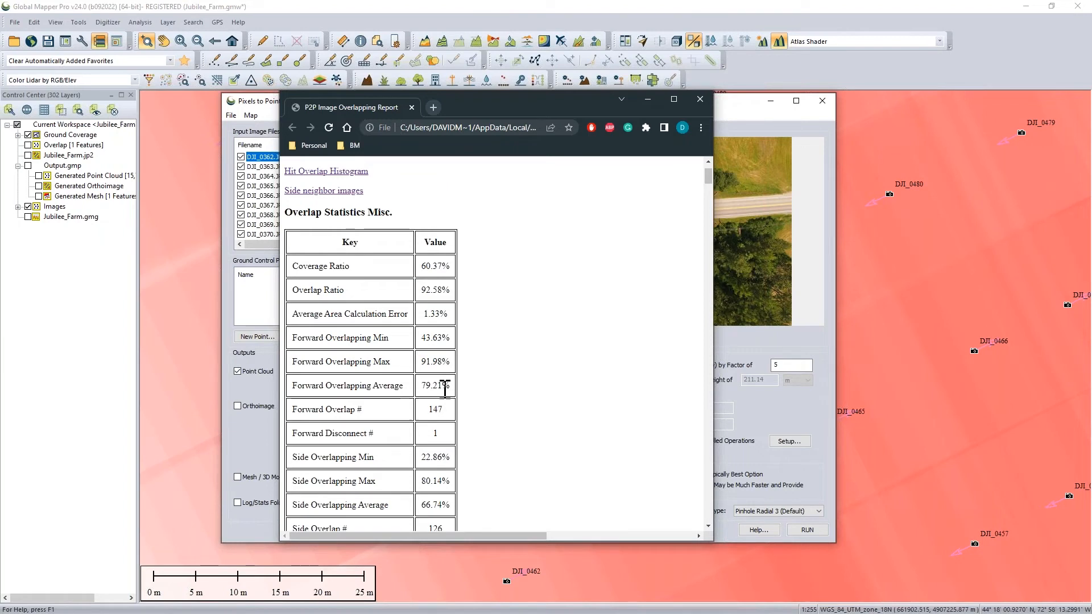
pyautogui.scroll(-1, 445, 390)
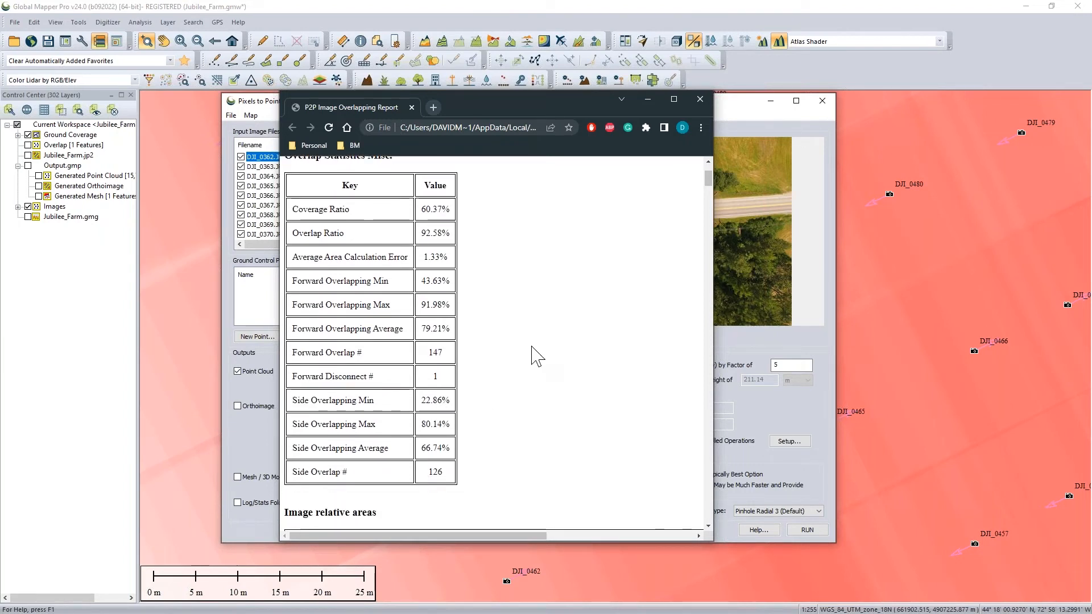
pyautogui.scroll(-1, 532, 356)
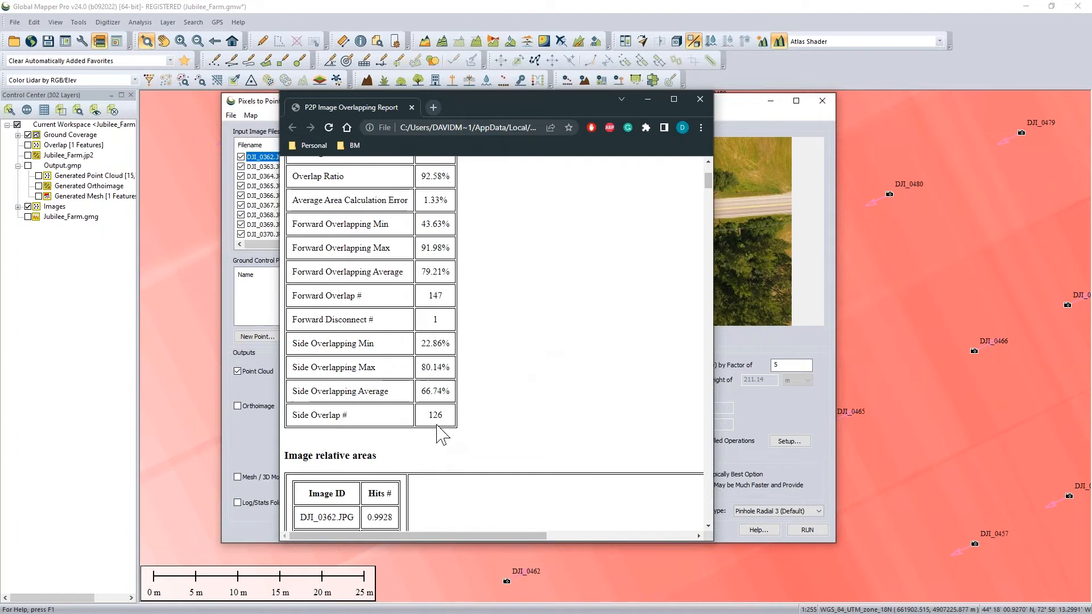
# Step: Examine the per-image hit values in the report's Image relative areas table
pyautogui.scroll(-4, 464, 472)
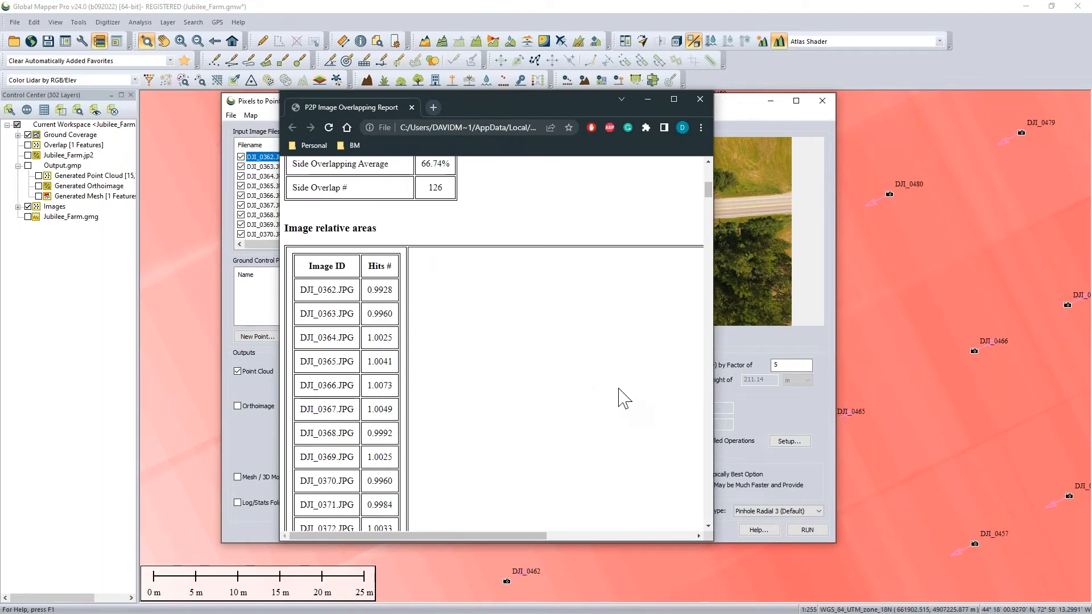
pyautogui.scroll(-1, 624, 398)
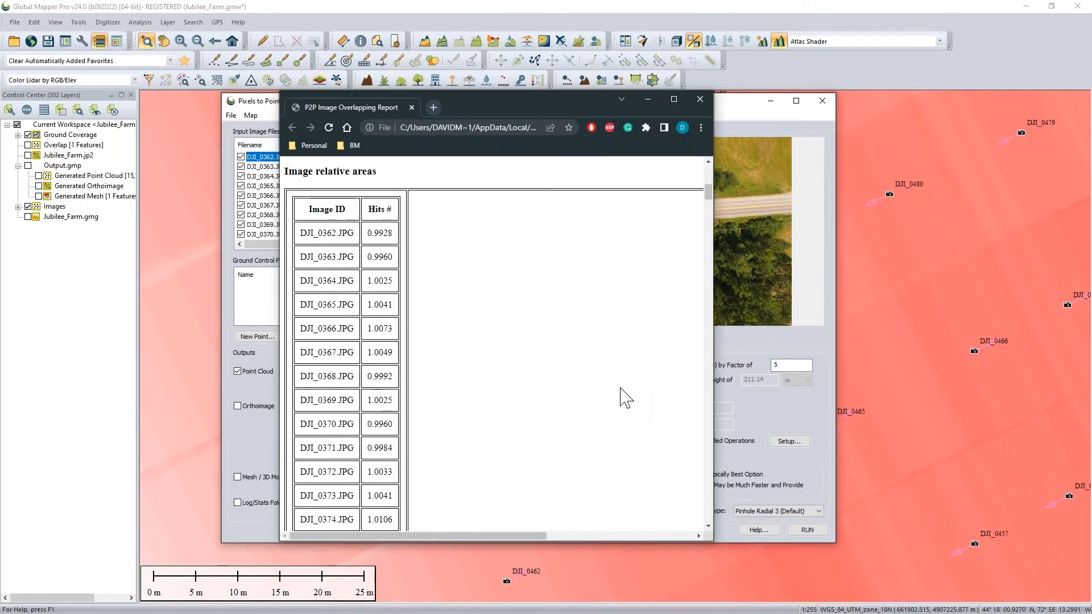
pyautogui.scroll(-2, 626, 398)
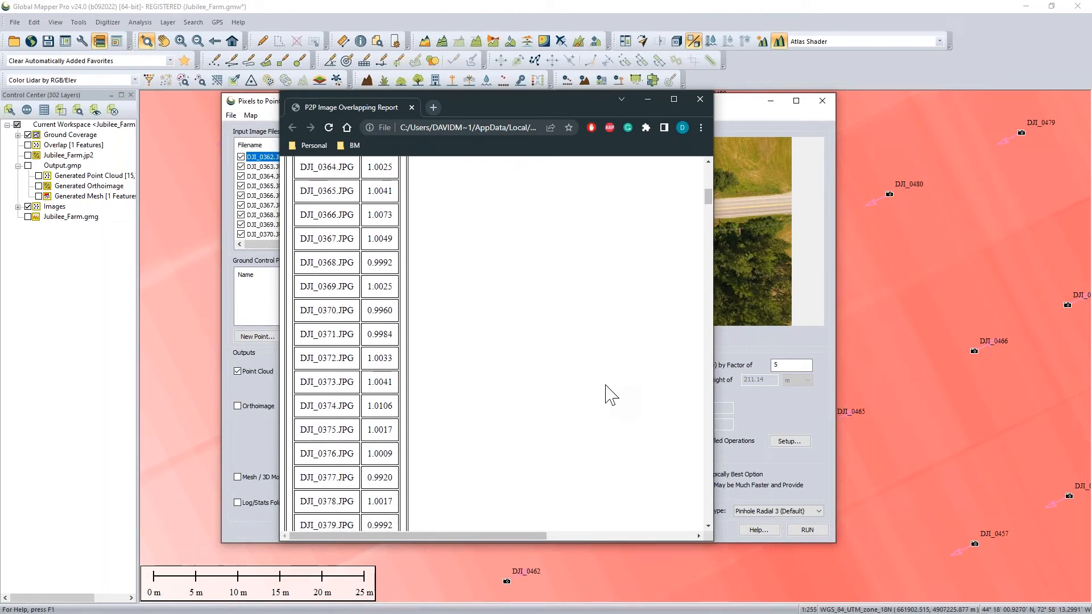
pyautogui.scroll(-1, 612, 394)
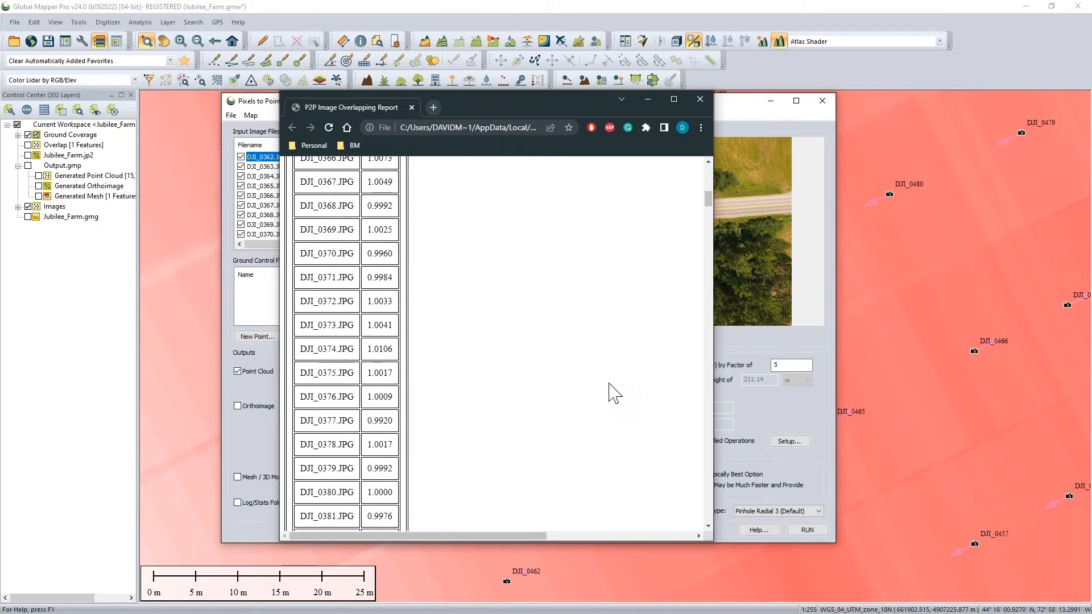
pyautogui.scroll(-1, 617, 392)
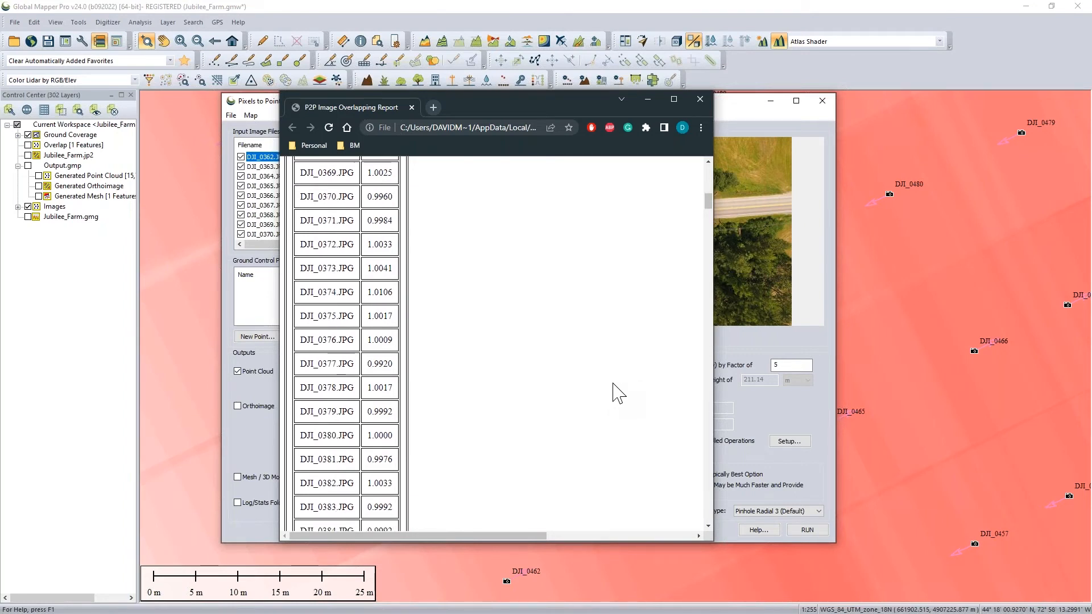
pyautogui.scroll(-4, 618, 393)
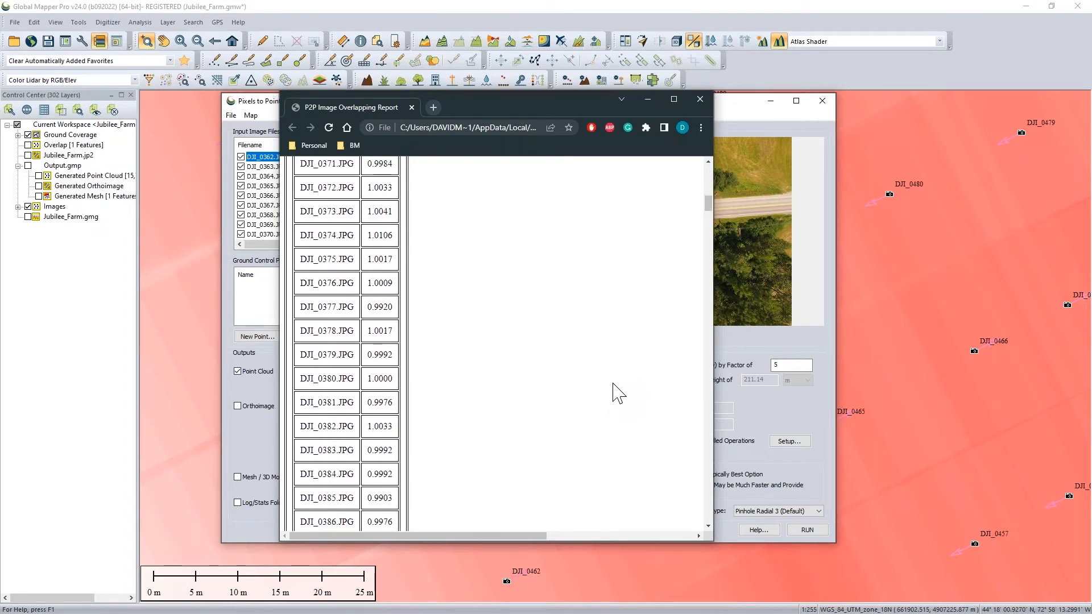
pyautogui.scroll(-13, 626, 387)
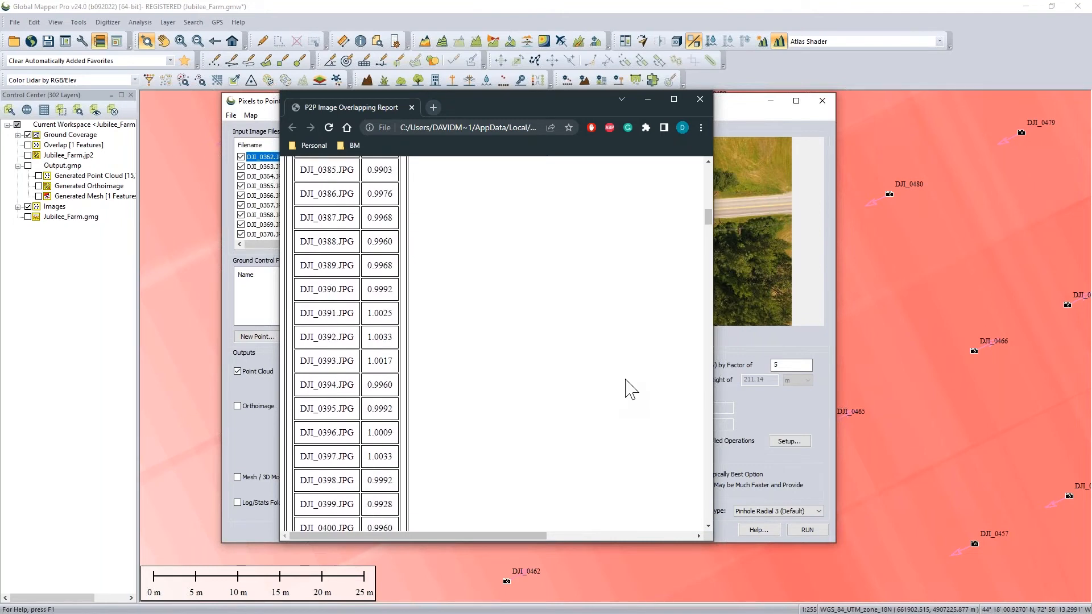
# Step: Examine the rest of the Image relative areas table together with its bar chart in the overlap report
pyautogui.scroll(-3, 708, 252)
pyautogui.moveTo(709, 252); pyautogui.dragTo(708, 264)
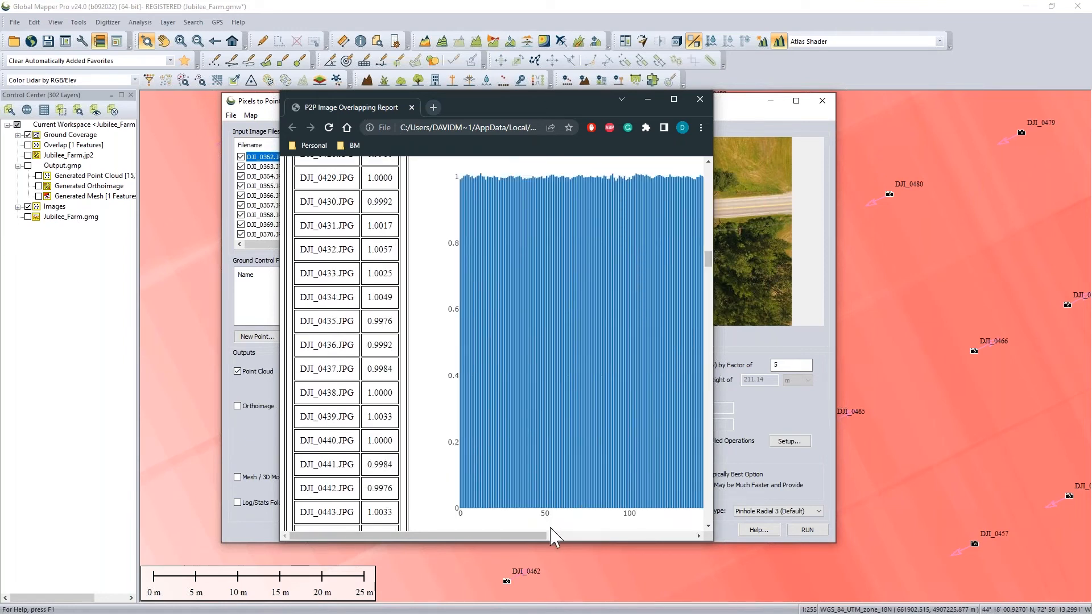
pyautogui.moveTo(548, 536); pyautogui.dragTo(579, 540)
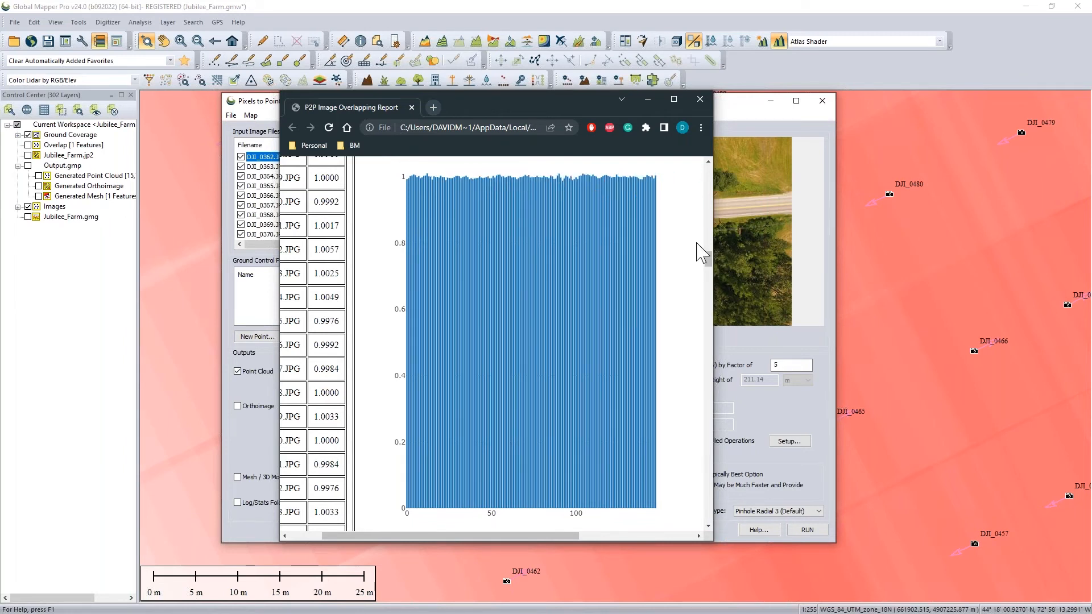
pyautogui.moveTo(707, 266); pyautogui.dragTo(707, 284)
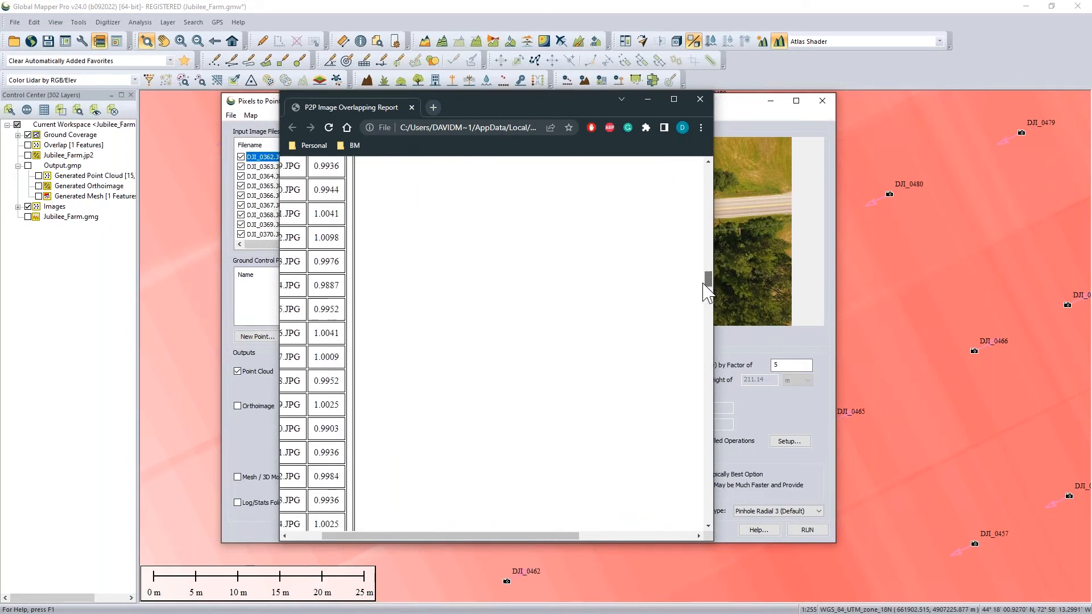
pyautogui.moveTo(558, 541); pyautogui.dragTo(511, 541)
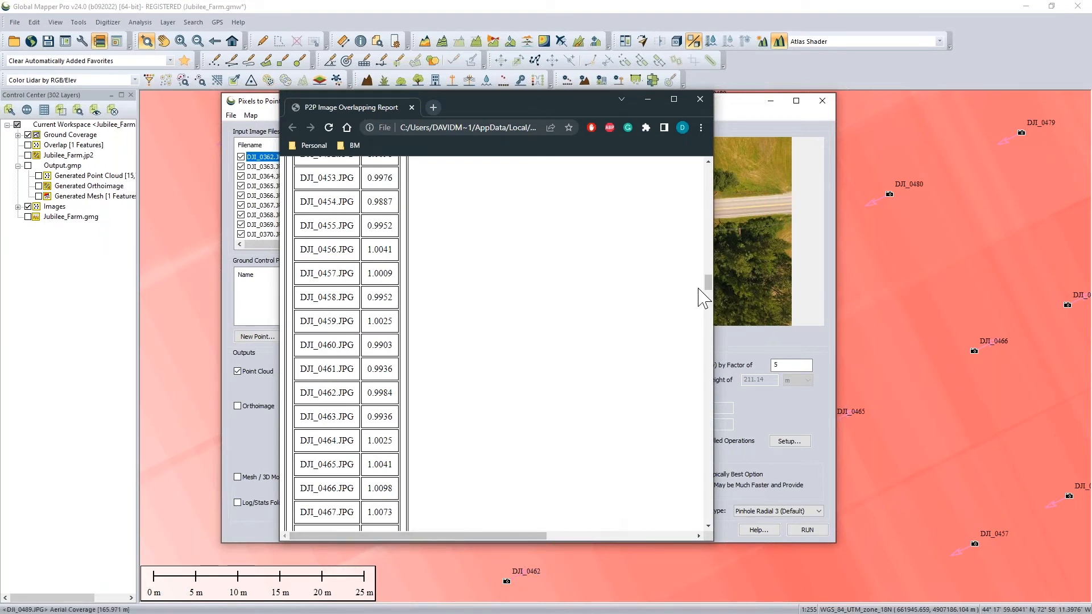
# Step: Examine the hit ratios and the bar chart in the report's Hit Overlap Histogram section
pyautogui.moveTo(709, 287); pyautogui.dragTo(707, 336)
pyautogui.scroll(-2, 592, 401)
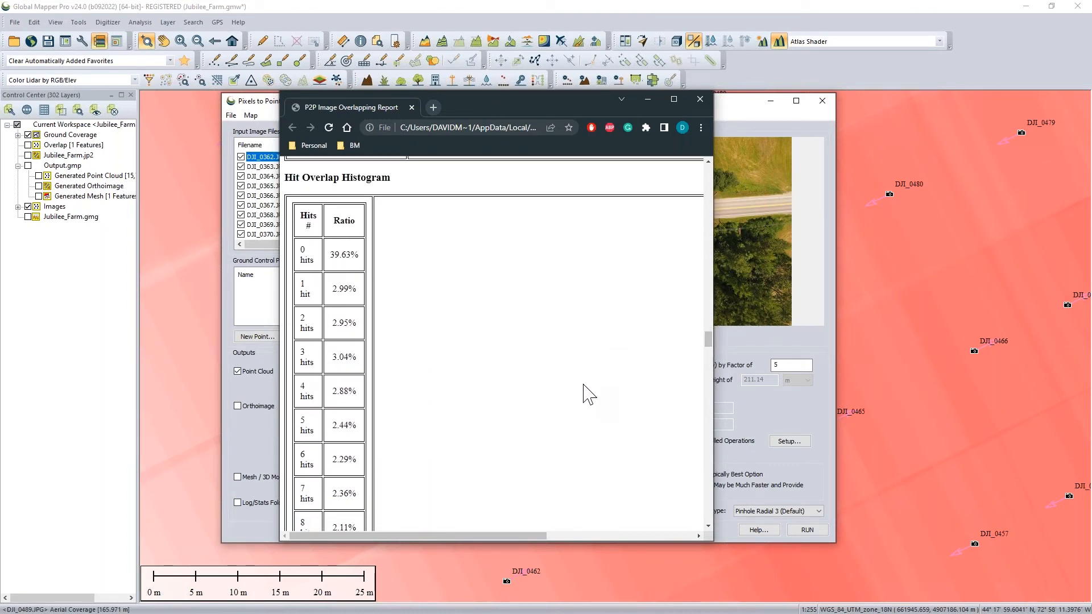
pyautogui.scroll(-1, 709, 337)
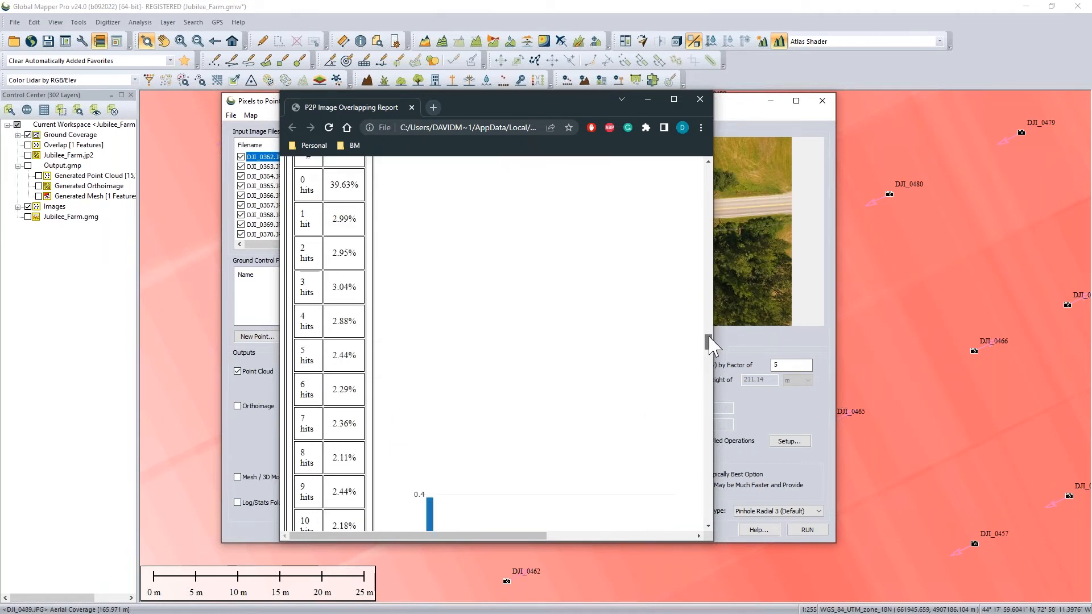
pyautogui.moveTo(709, 343); pyautogui.dragTo(709, 356)
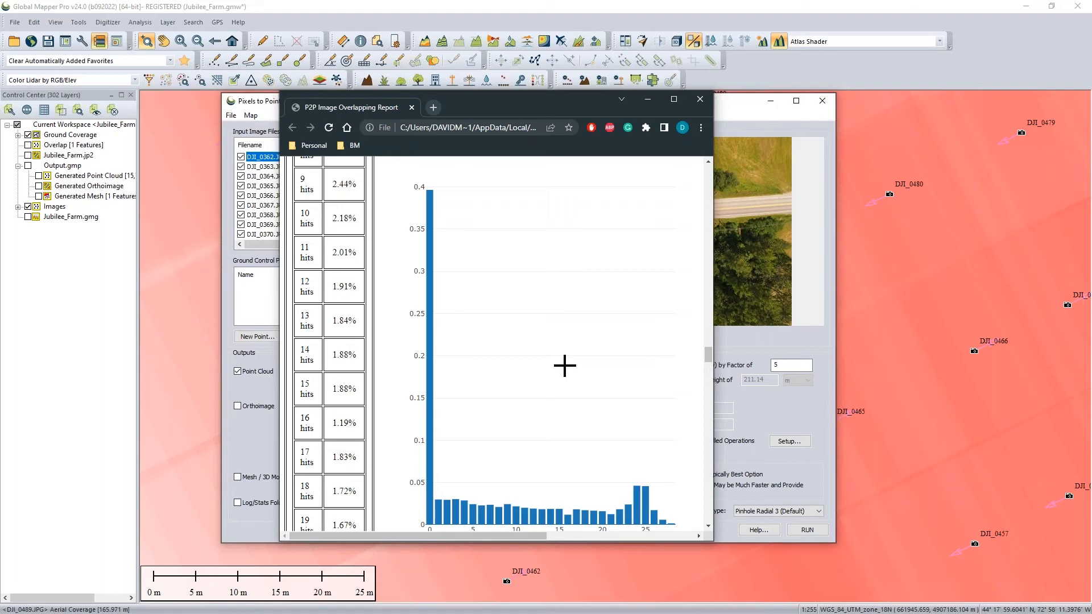
# Step: Review which images are listed as neighbors for each photo in the report's Side neighbor images section
pyautogui.moveTo(708, 356); pyautogui.dragTo(707, 381)
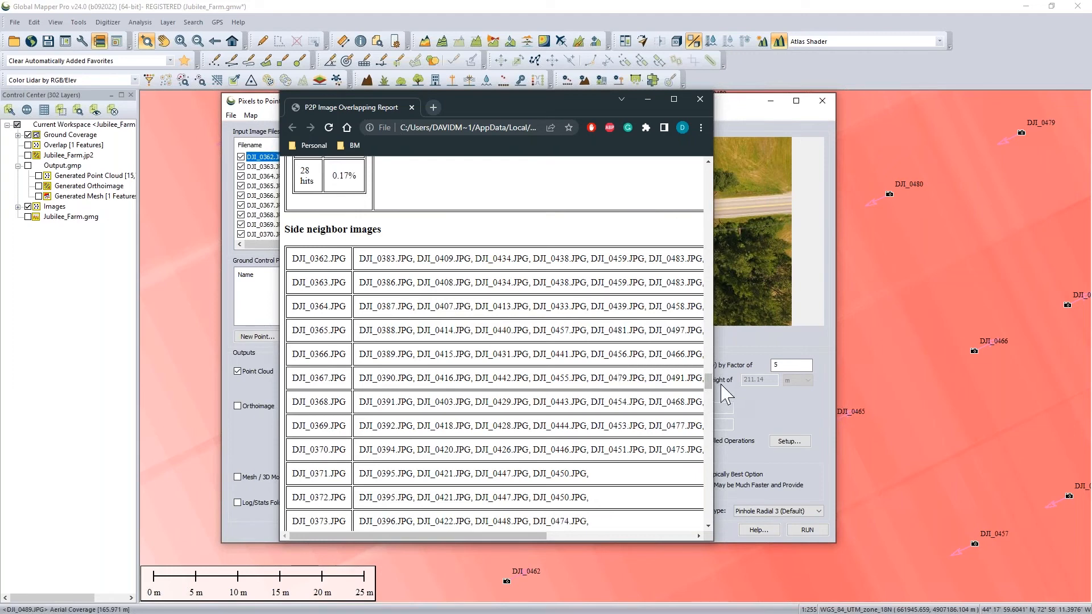
pyautogui.scroll(-1, 711, 383)
pyautogui.moveTo(712, 384)
pyautogui.mouseDown()
pyautogui.moveTo(711, 398)
pyautogui.moveTo(711, 385)
pyautogui.mouseUp()
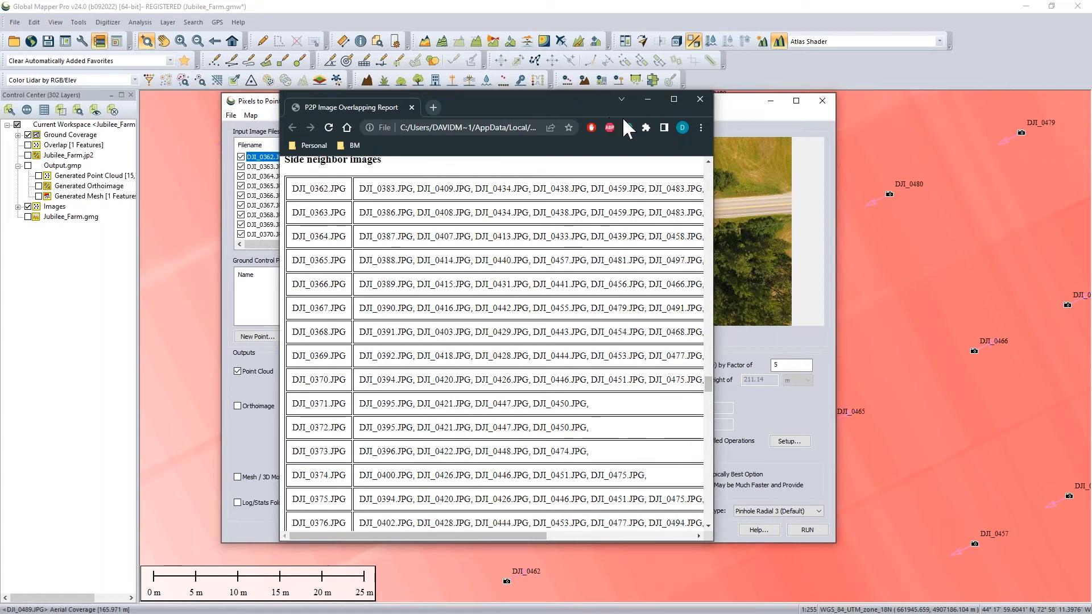
# Step: Close the overlap report and exit the Pixels to Points Tool without saving its workspace
pyautogui.click(701, 101)
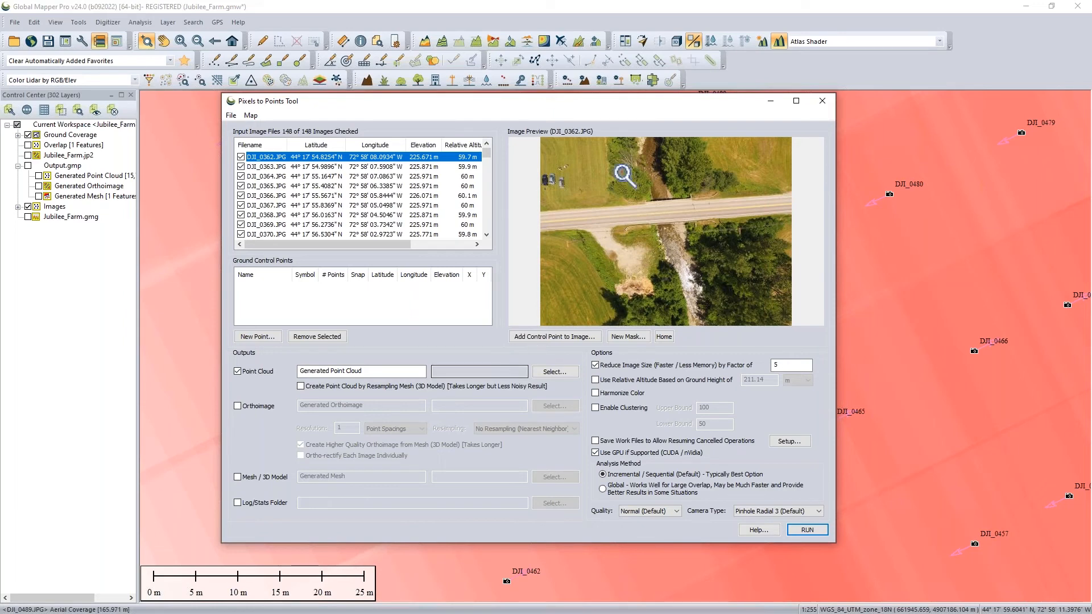
pyautogui.click(822, 103)
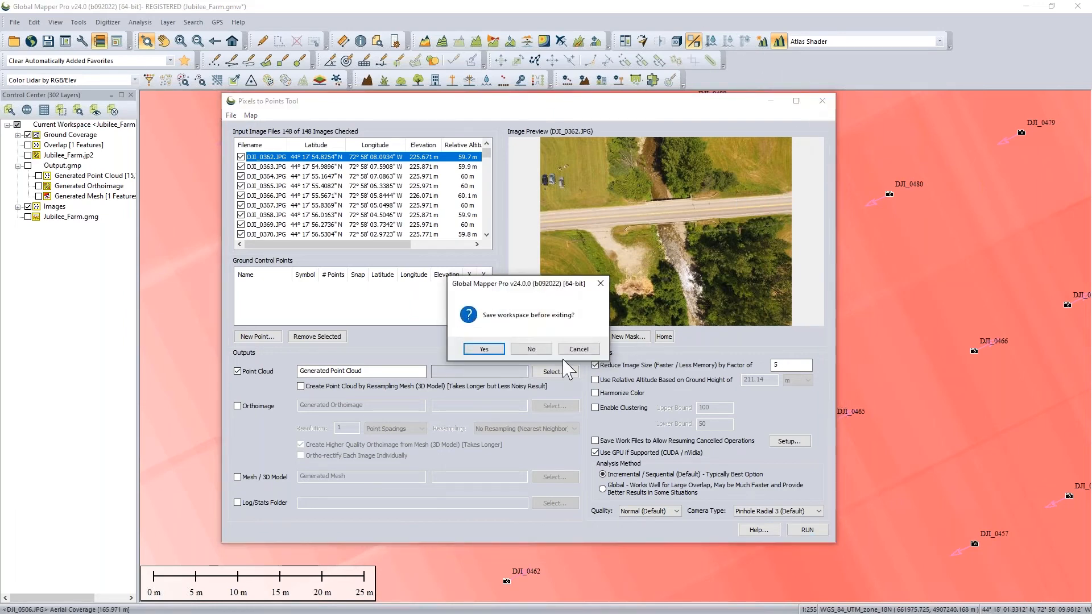
pyautogui.click(533, 348)
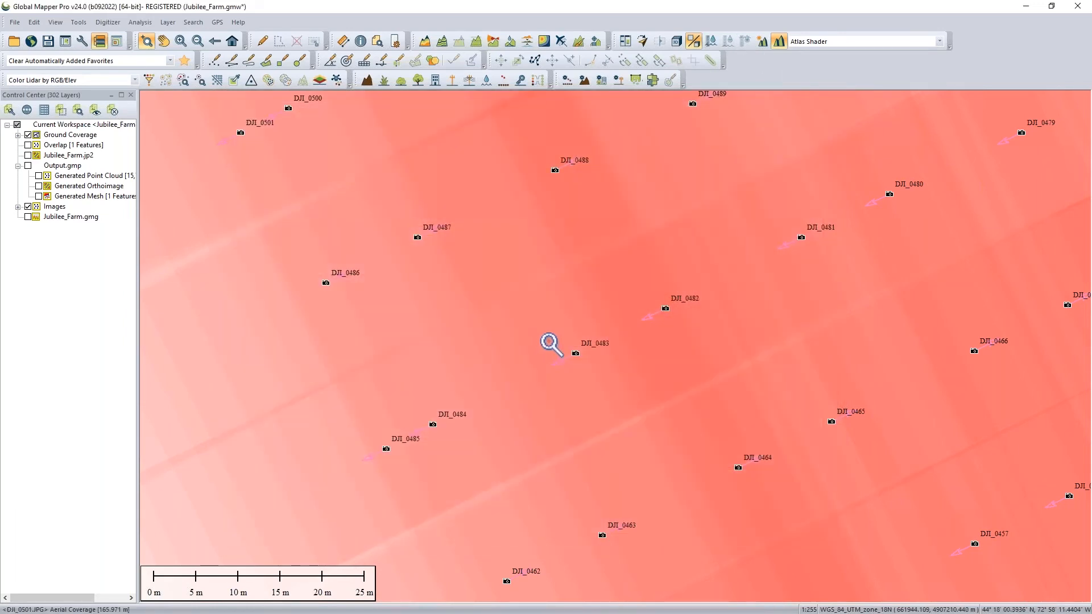
# Step: Hide the Images layer and display the Jubilee_Farm.jp2 imagery beneath the ground coverage polygons
pyautogui.scroll(-3, 548, 338)
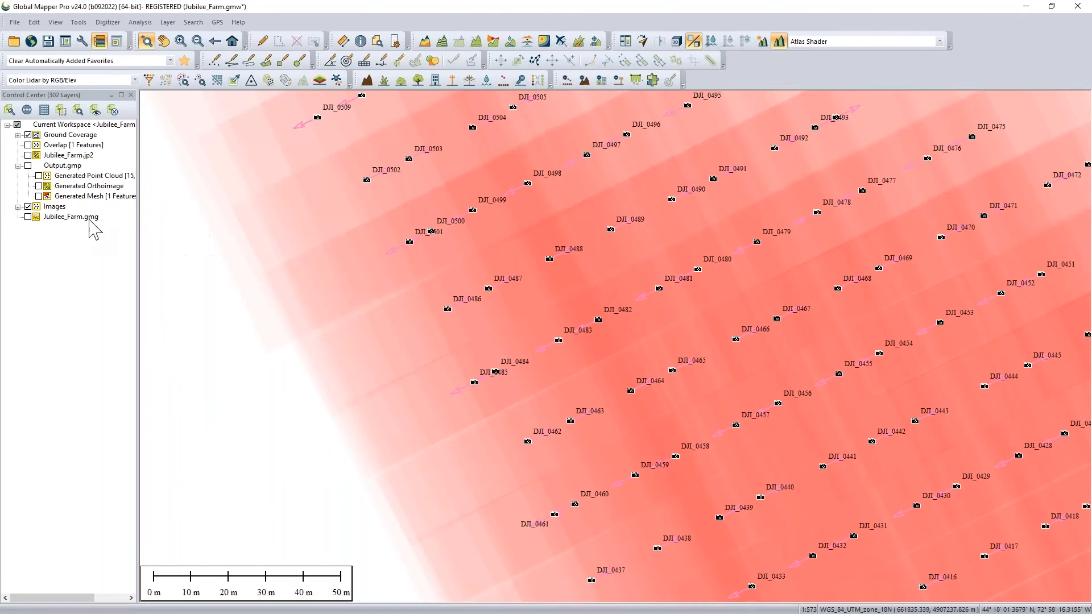
pyautogui.click(27, 209)
pyautogui.click(27, 207)
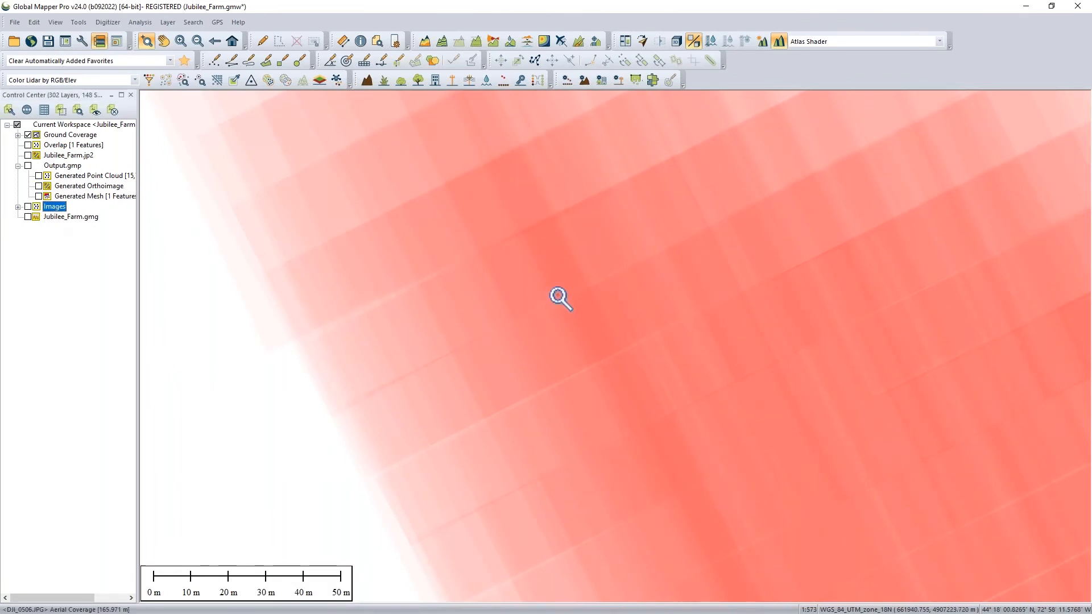
pyautogui.scroll(-2, 563, 297)
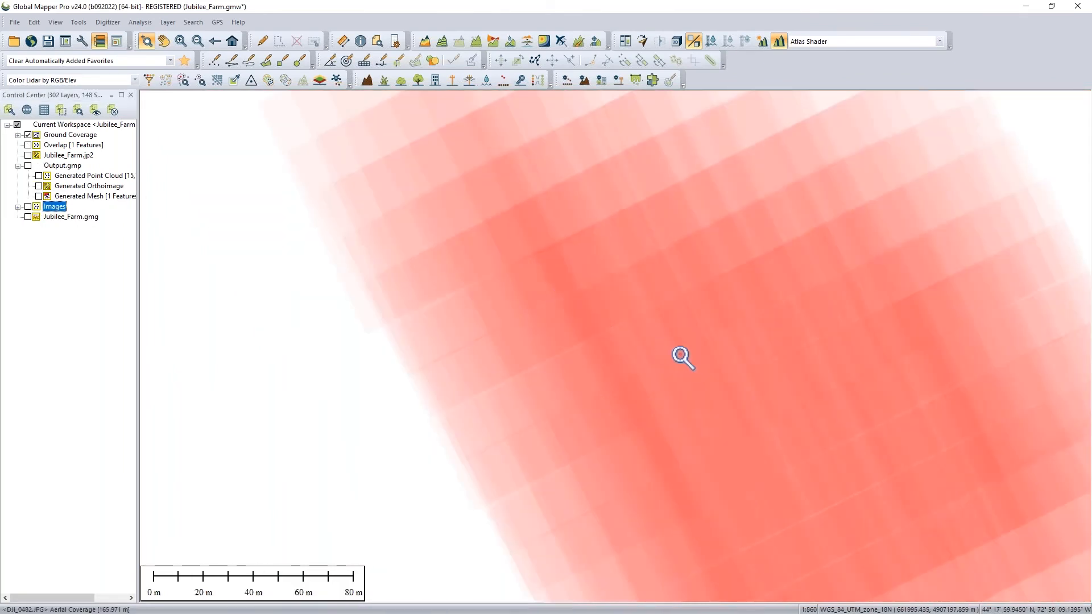
pyautogui.scroll(-1, 666, 353)
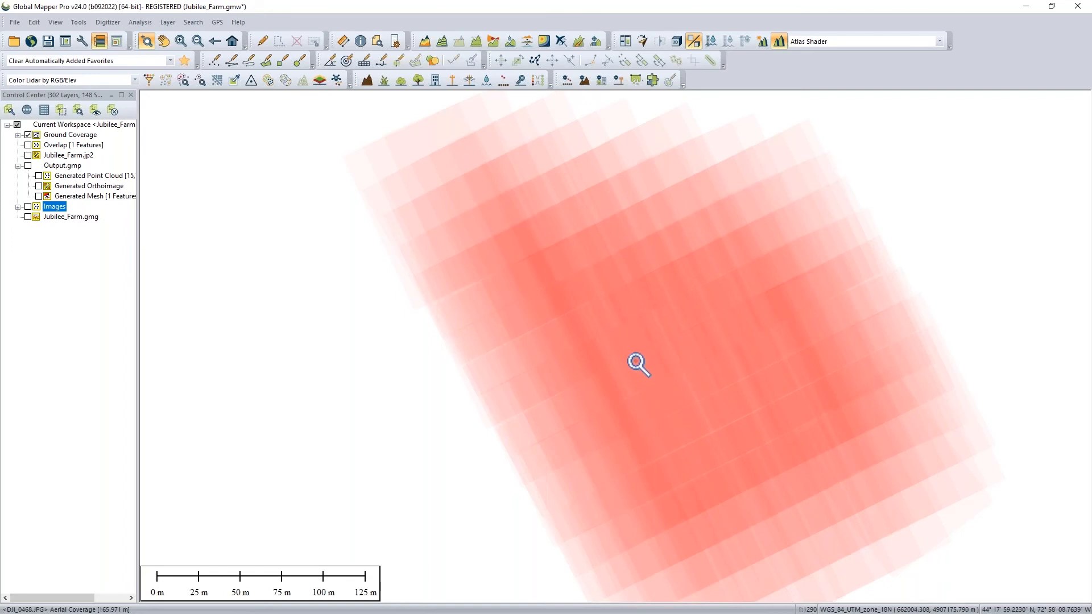
pyautogui.scroll(1, 654, 340)
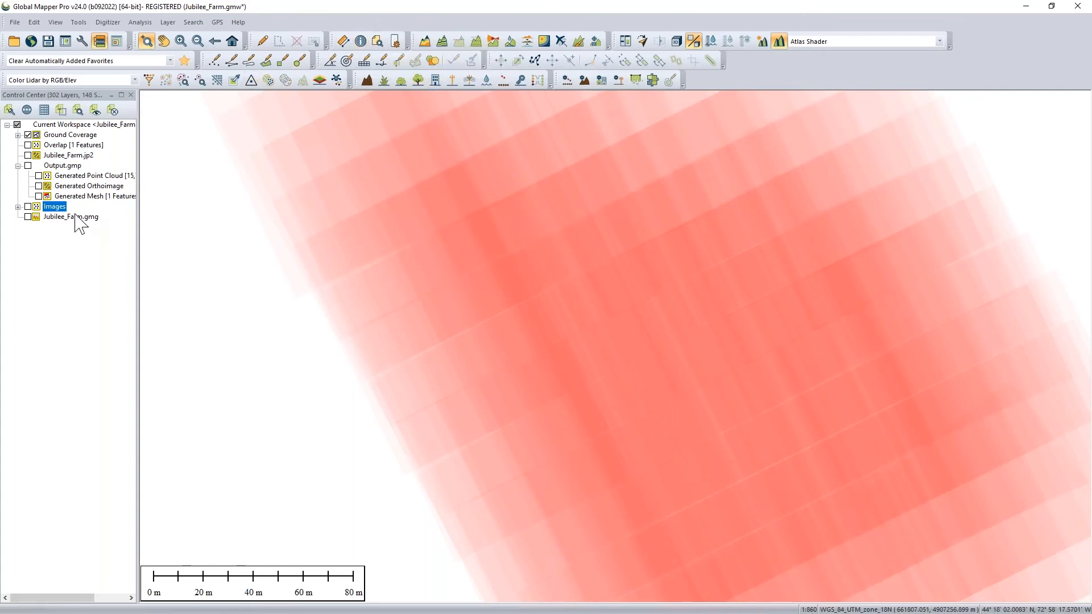
pyautogui.click(28, 155)
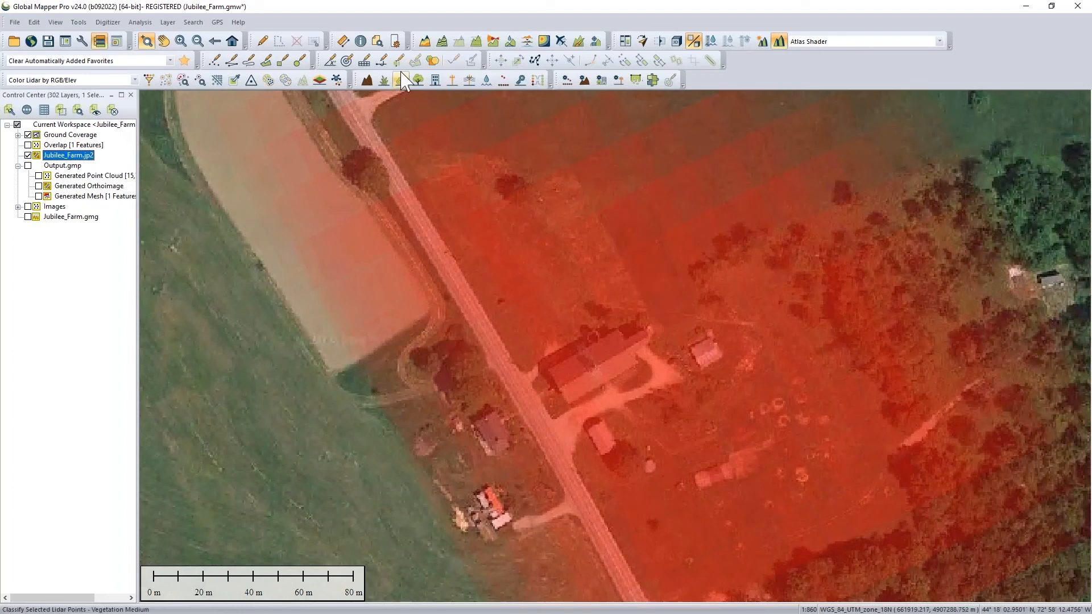
# Step: Query the ground coverage at the small building east of the barn, using Display Feature Information Dialog until the tool changes
pyautogui.click(367, 42)
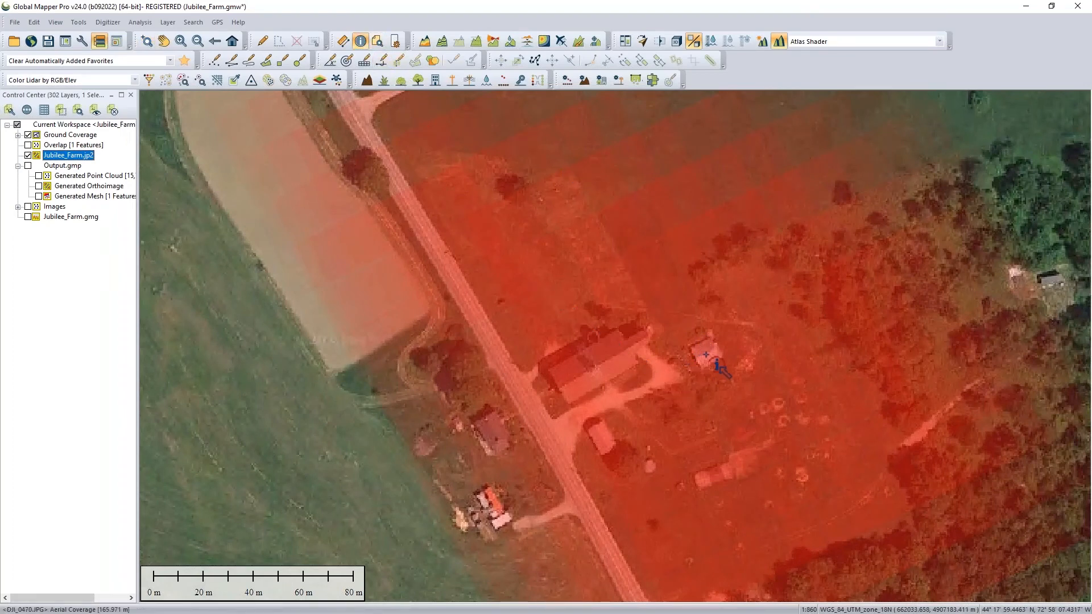
pyautogui.click(707, 362)
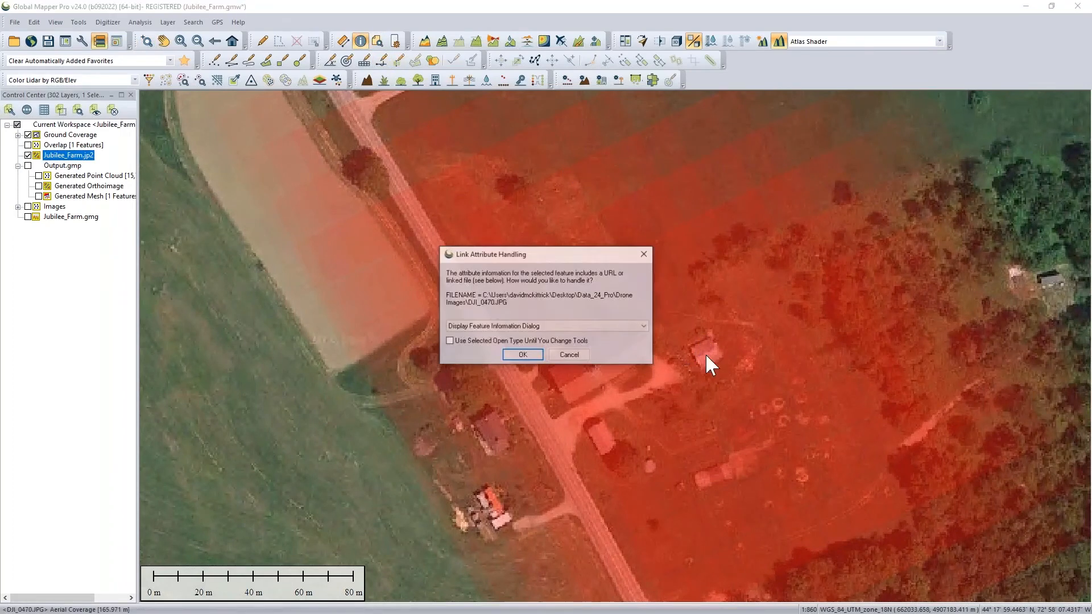
pyautogui.click(450, 341)
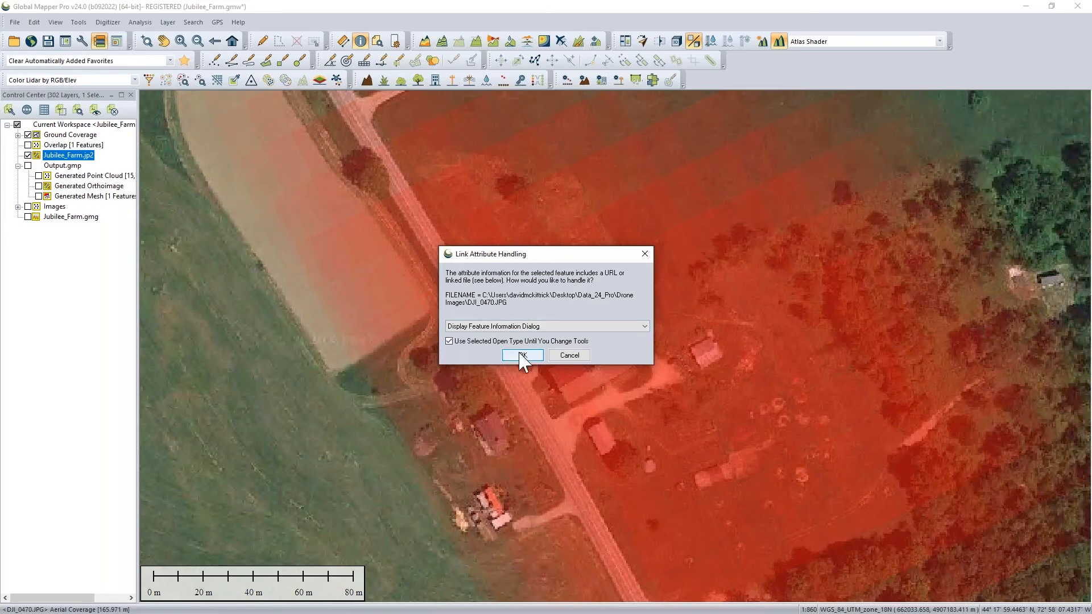
pyautogui.click(523, 356)
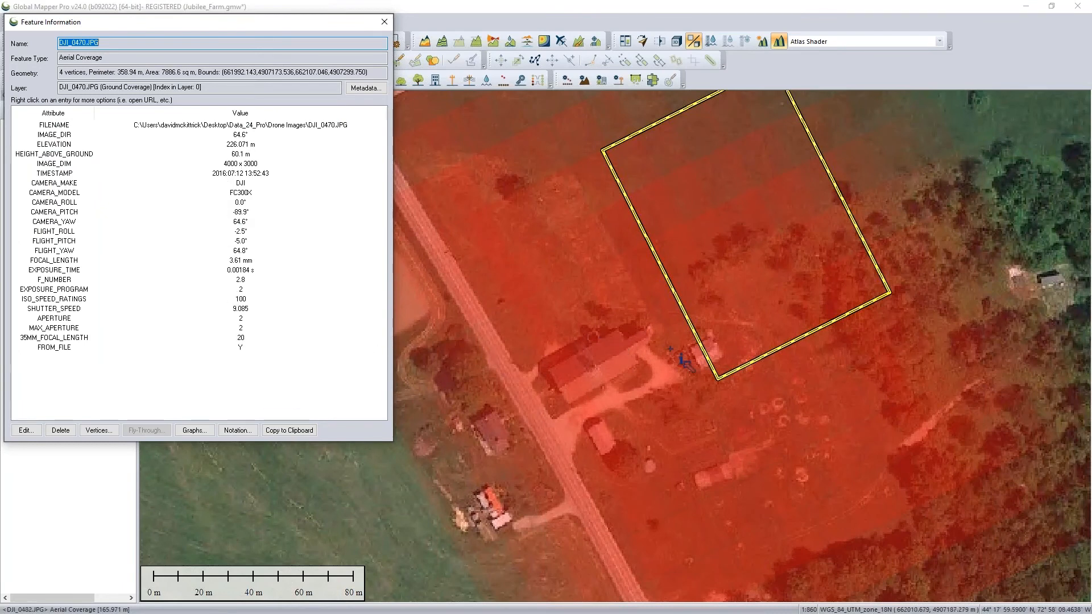
# Step: Cycle through the feature information of the overlapping image coverage polygons at the small building, then close the information dialog
pyautogui.click(710, 351)
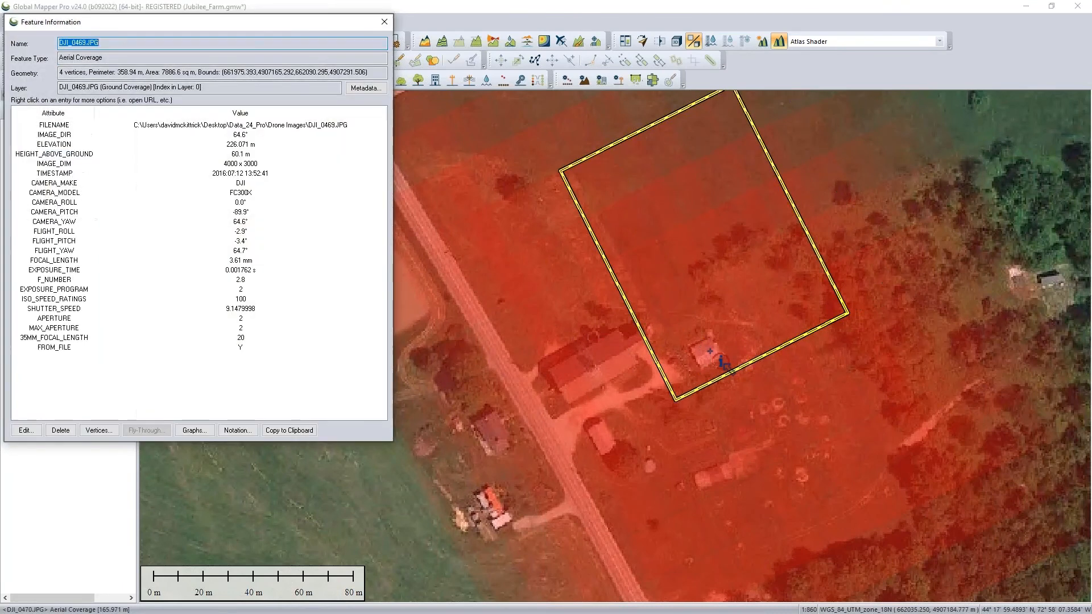
pyautogui.click(710, 351)
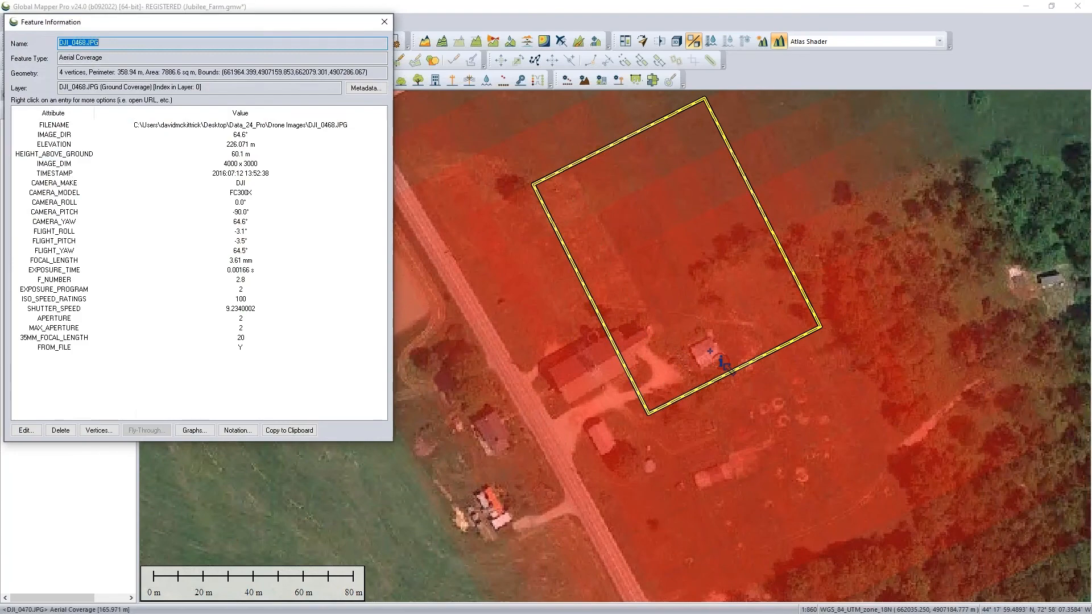
pyautogui.click(710, 351)
pyautogui.click(710, 351)
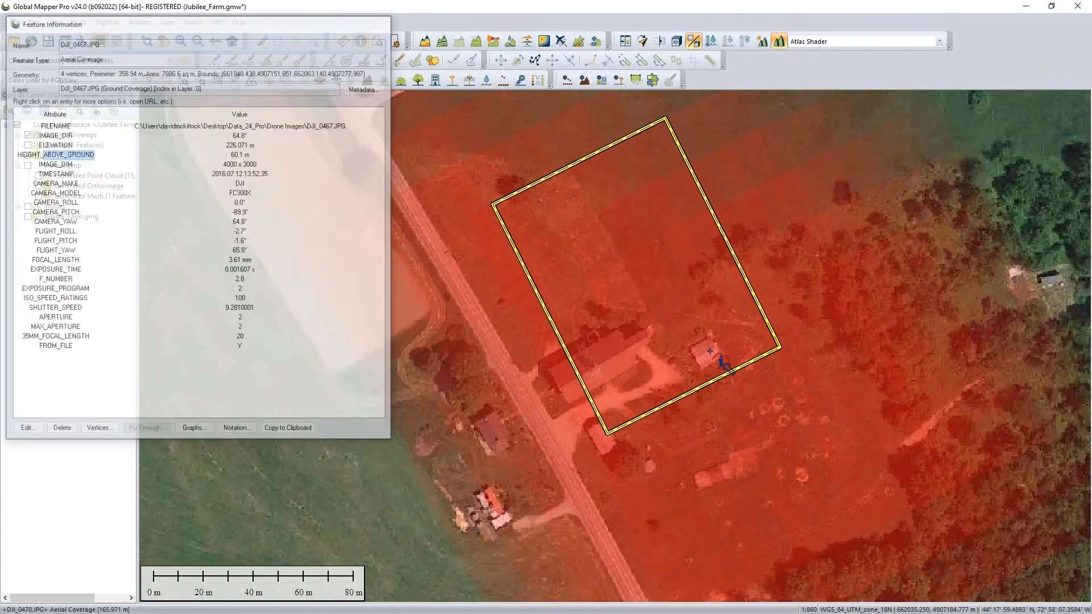
pyautogui.click(710, 351)
pyautogui.click(710, 351)
pyautogui.click(710, 351)
pyautogui.click(710, 351)
pyautogui.click(709, 351)
pyautogui.click(710, 351)
pyautogui.click(710, 350)
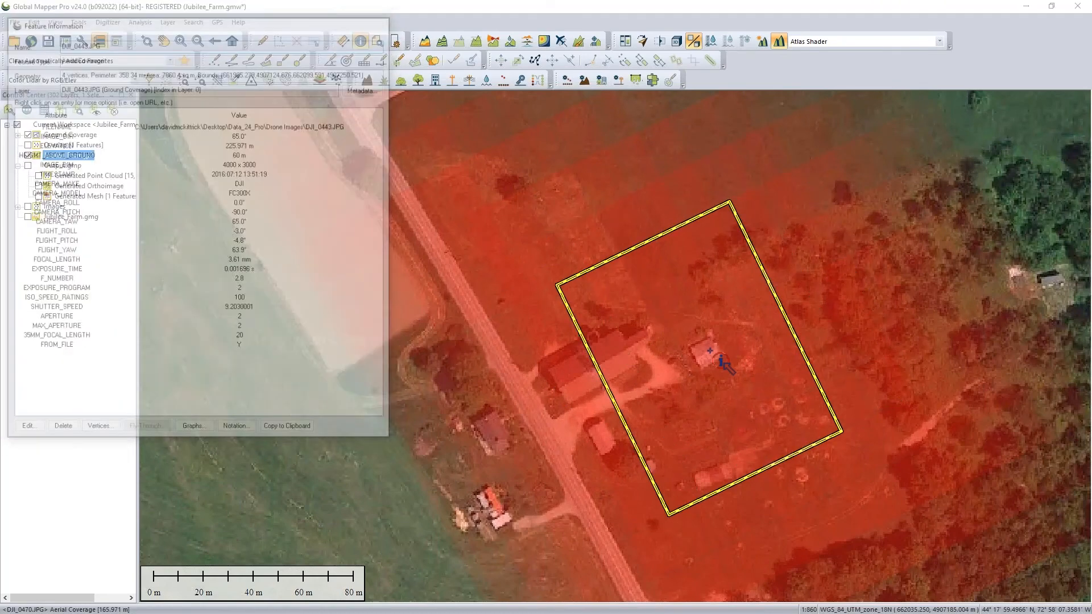
pyautogui.click(710, 351)
pyautogui.click(710, 351)
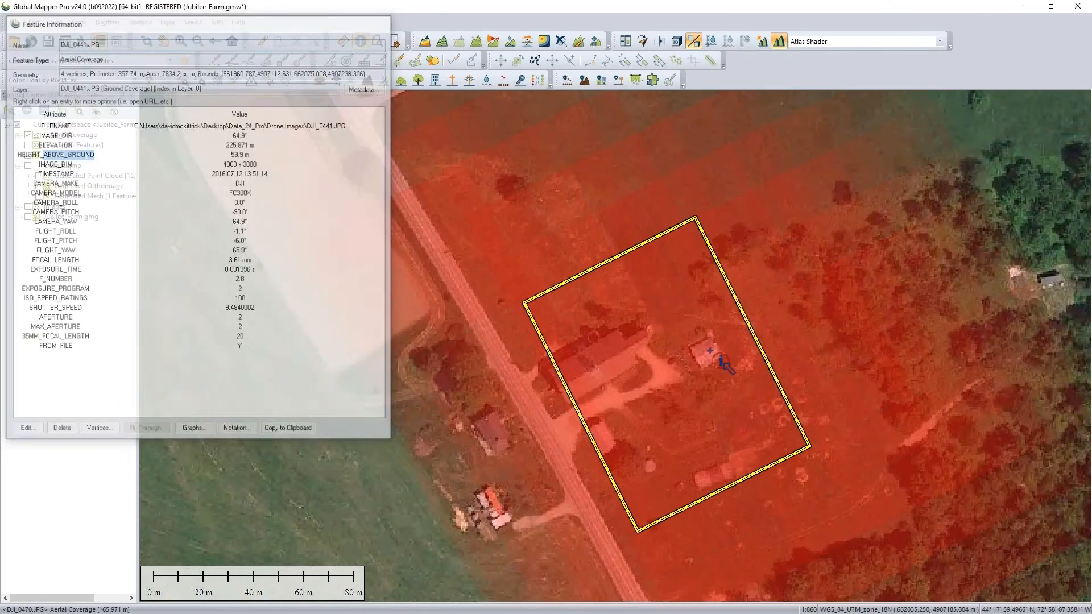
pyautogui.click(710, 352)
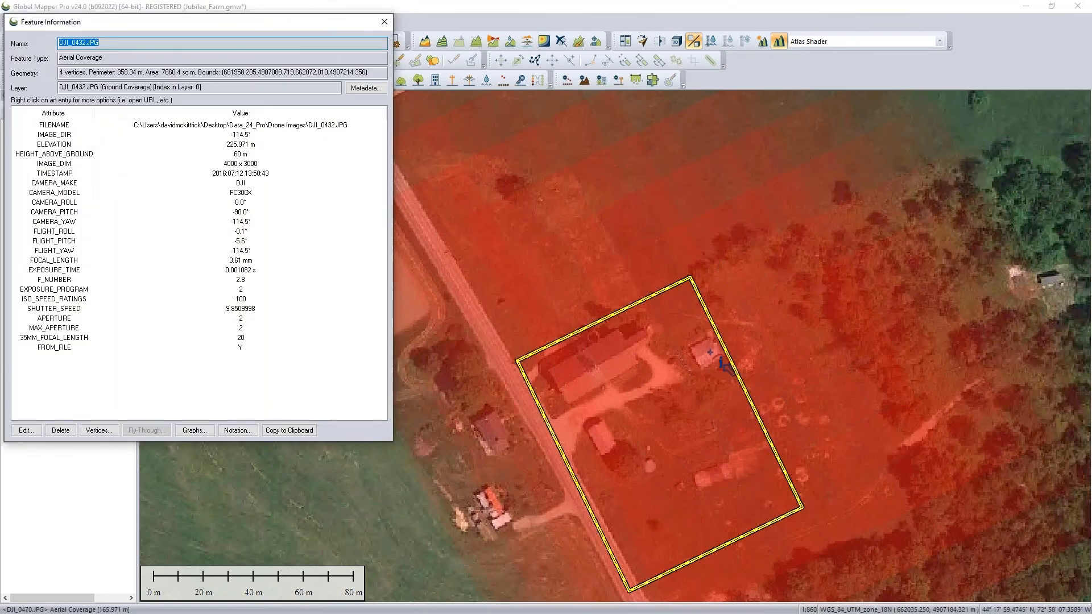
pyautogui.click(710, 351)
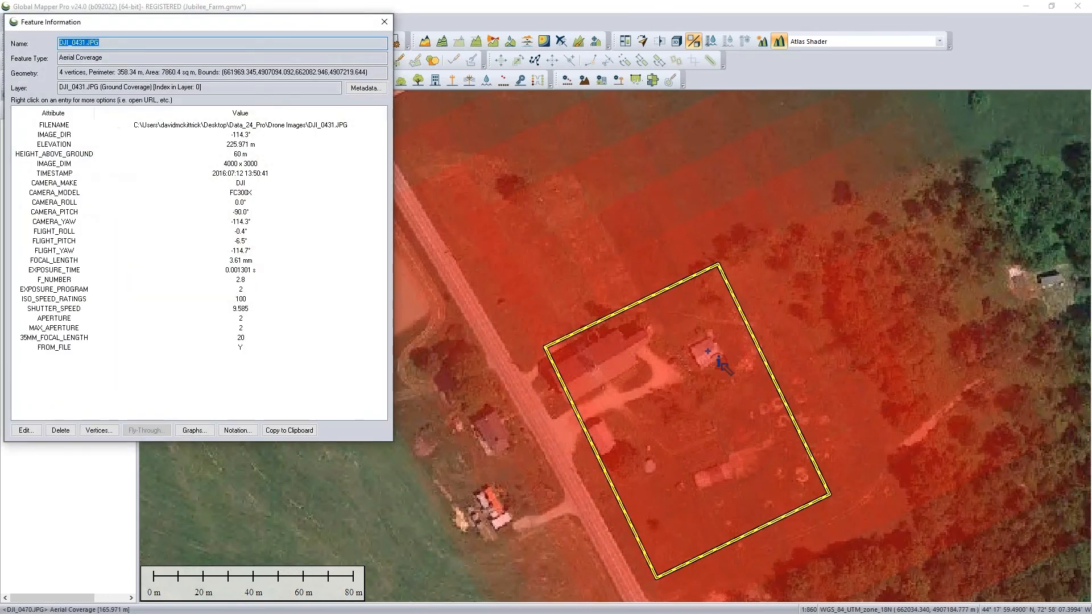
pyautogui.click(708, 353)
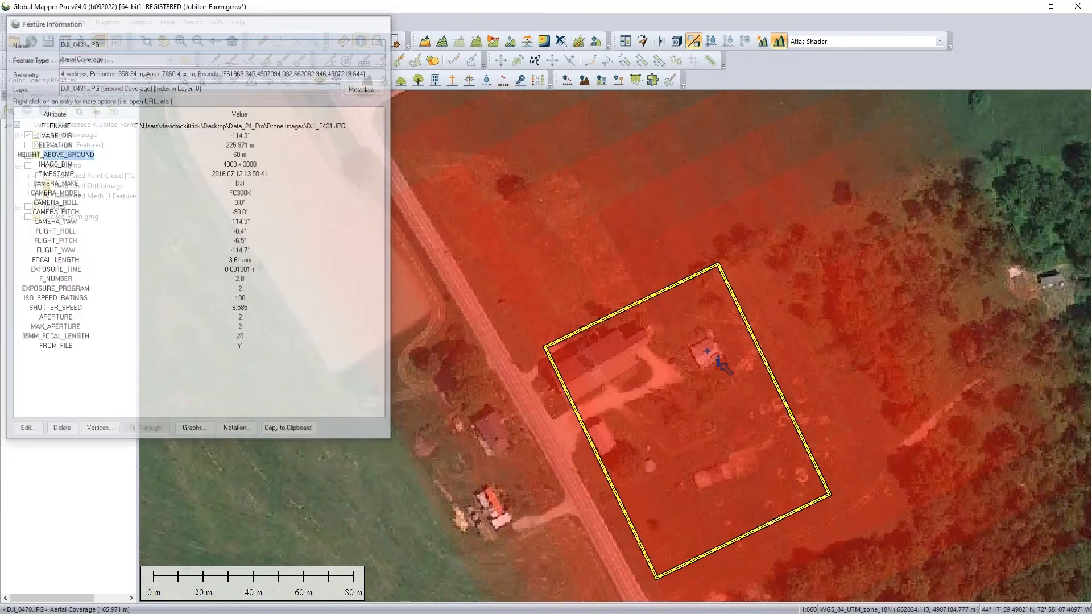
pyautogui.click(707, 352)
pyautogui.click(707, 352)
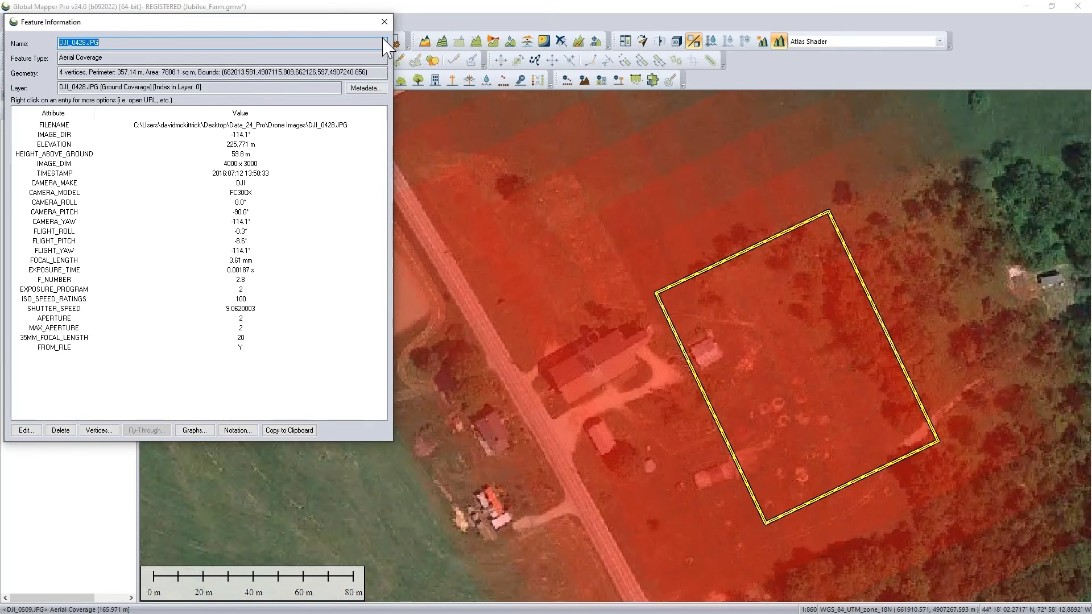
pyautogui.click(384, 22)
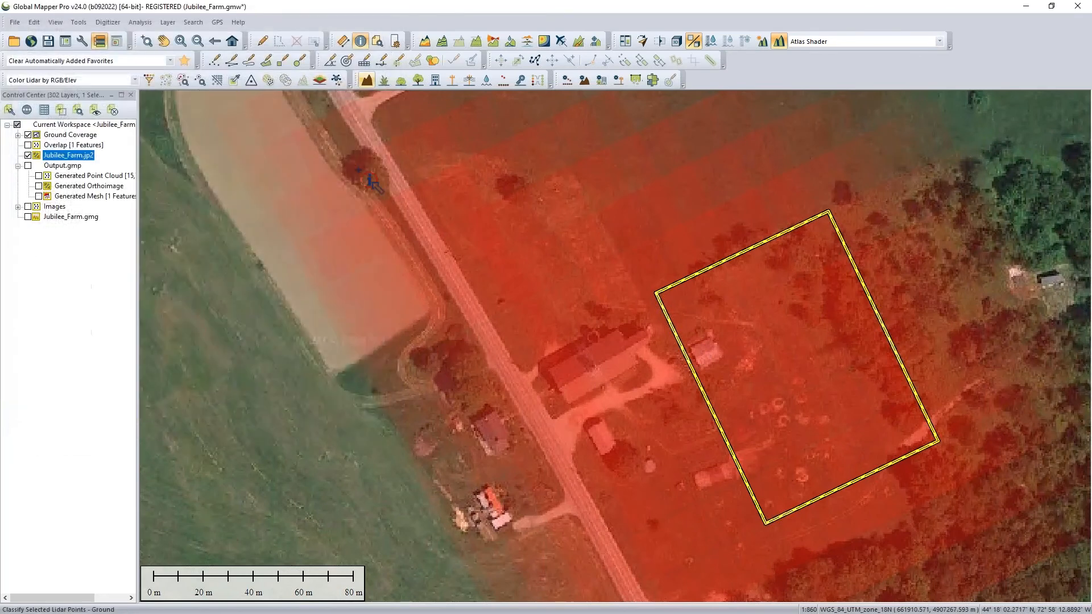
# Step: Clear the coverage polygon selection and display the Overlap layer over the full survey area
pyautogui.scroll(-2, 398, 290)
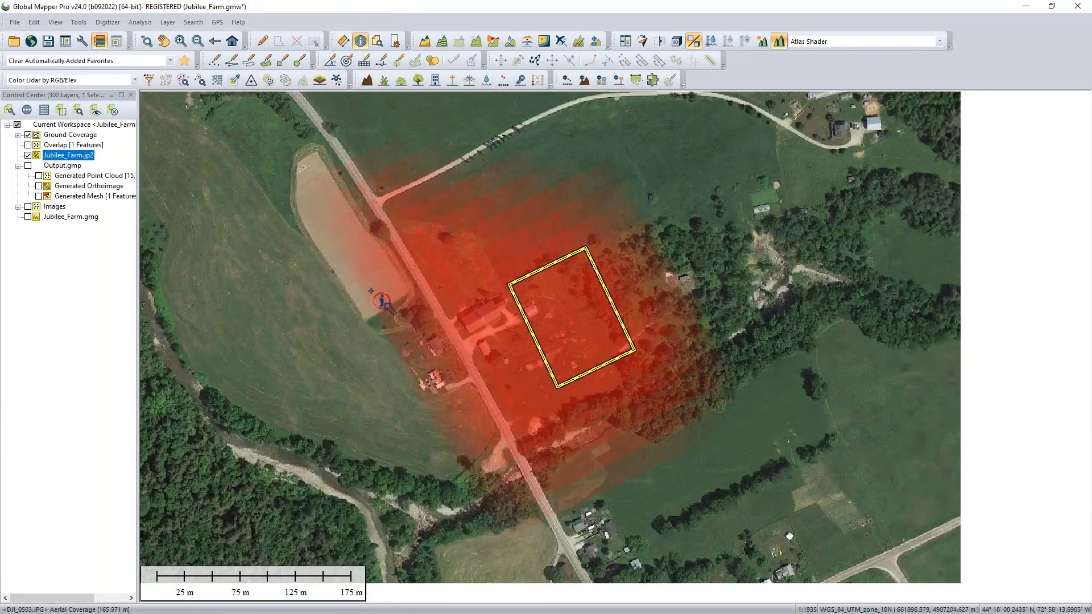
pyautogui.click(357, 322)
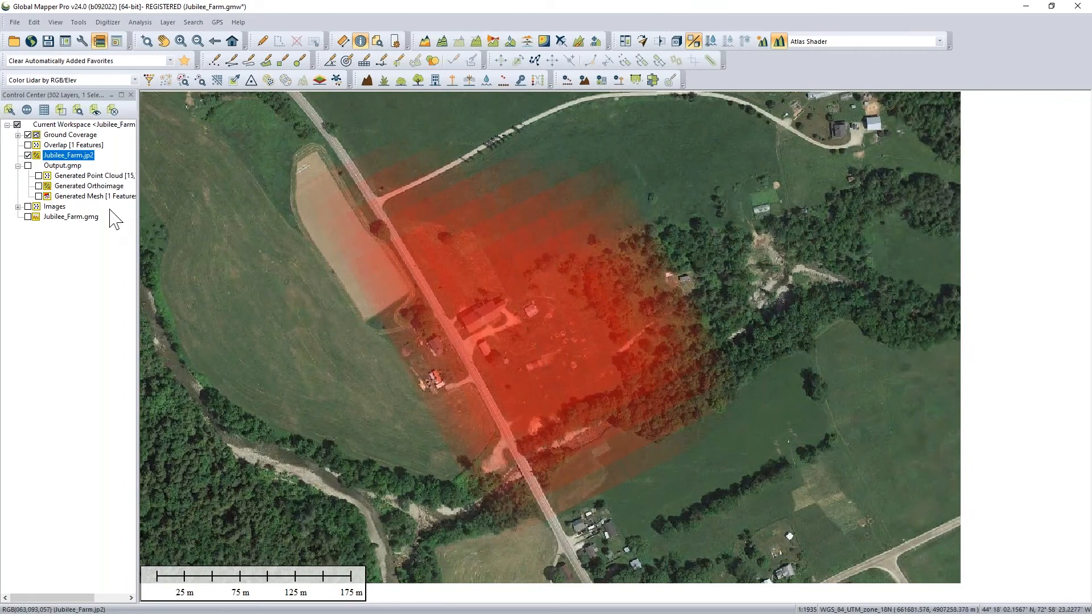
pyautogui.click(27, 145)
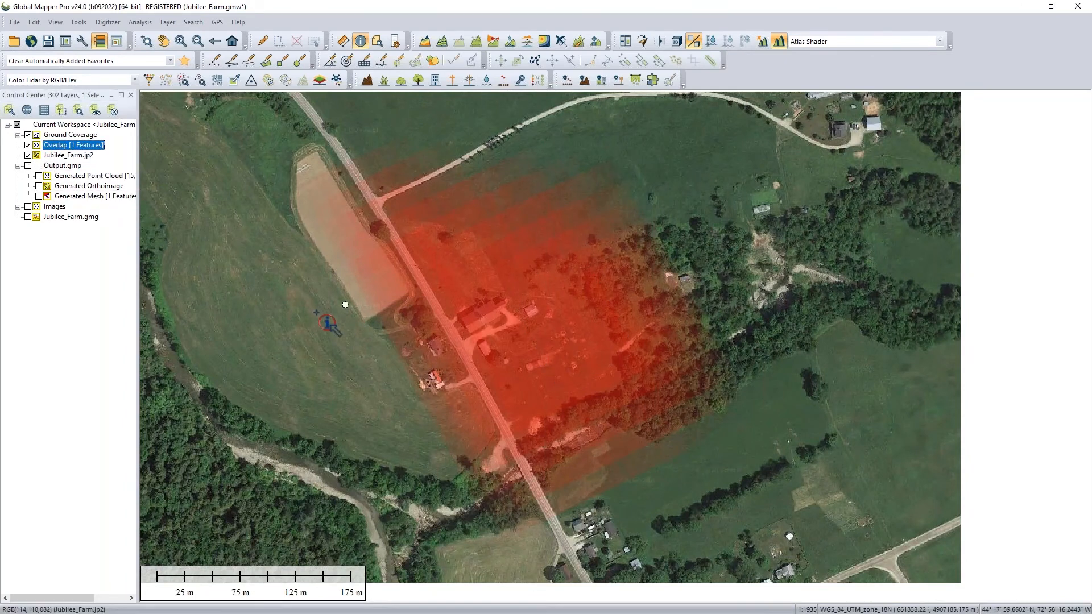
# Step: Select the point feature in the western field with the Digitizer and move it into the overlap area southeast of the barn
pyautogui.hotkey('alt', 'd')
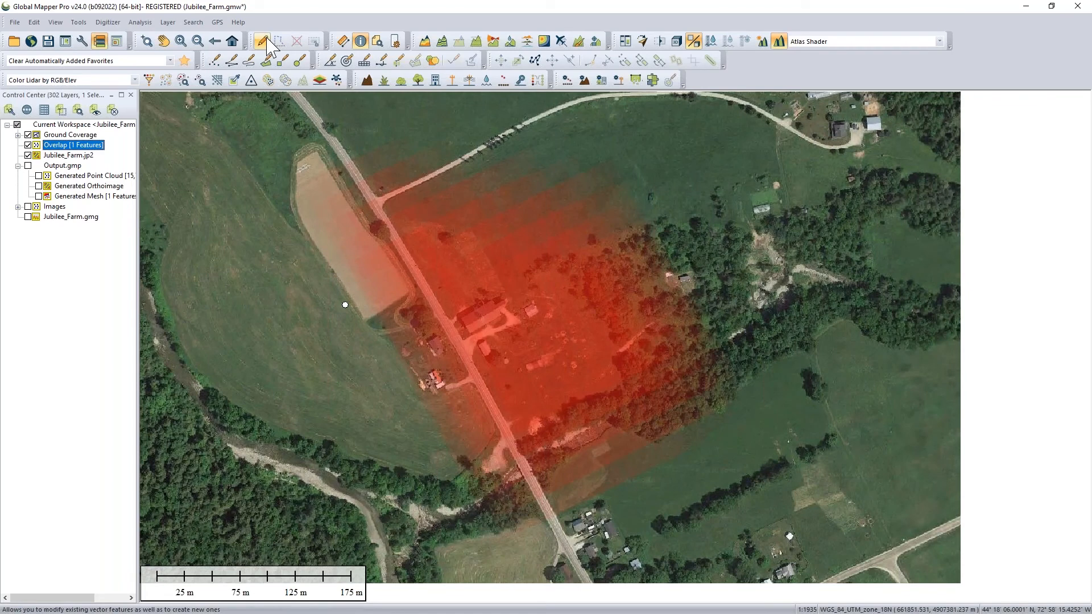
pyautogui.click(344, 304)
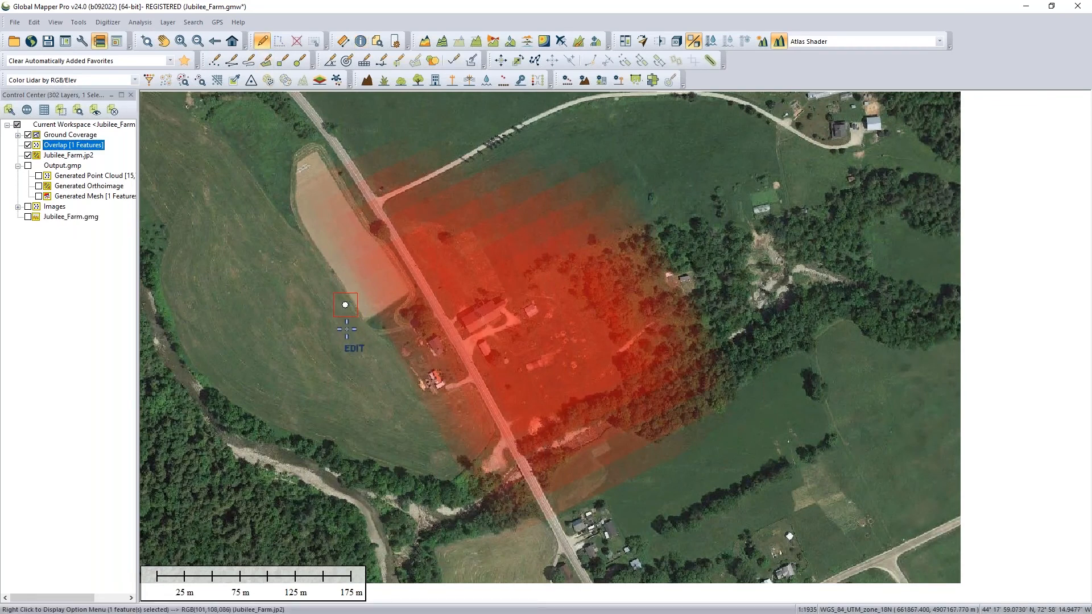
pyautogui.scroll(1, 348, 307)
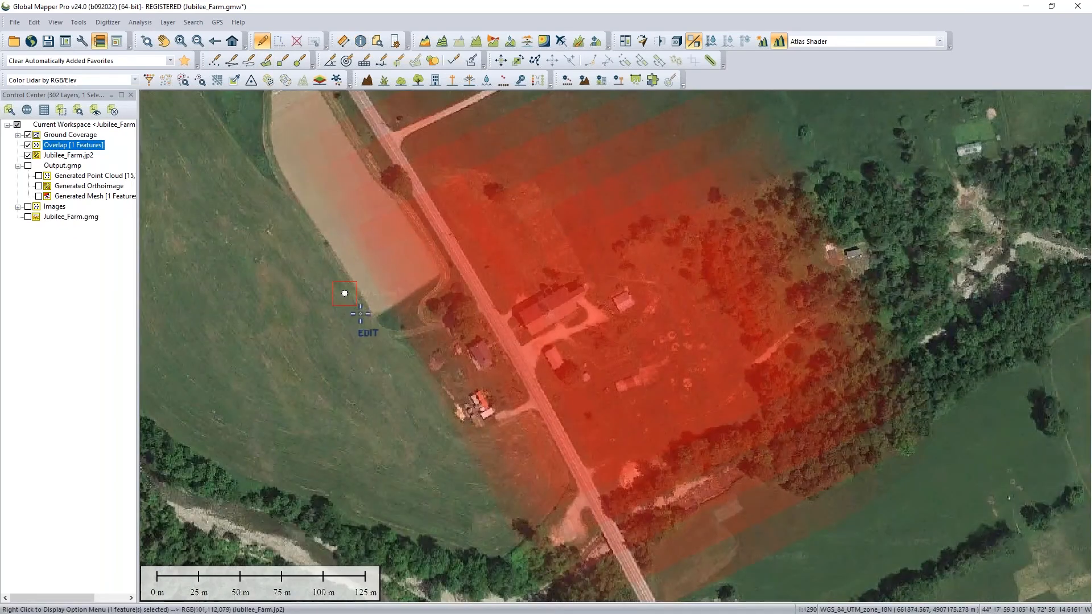
pyautogui.press('m')
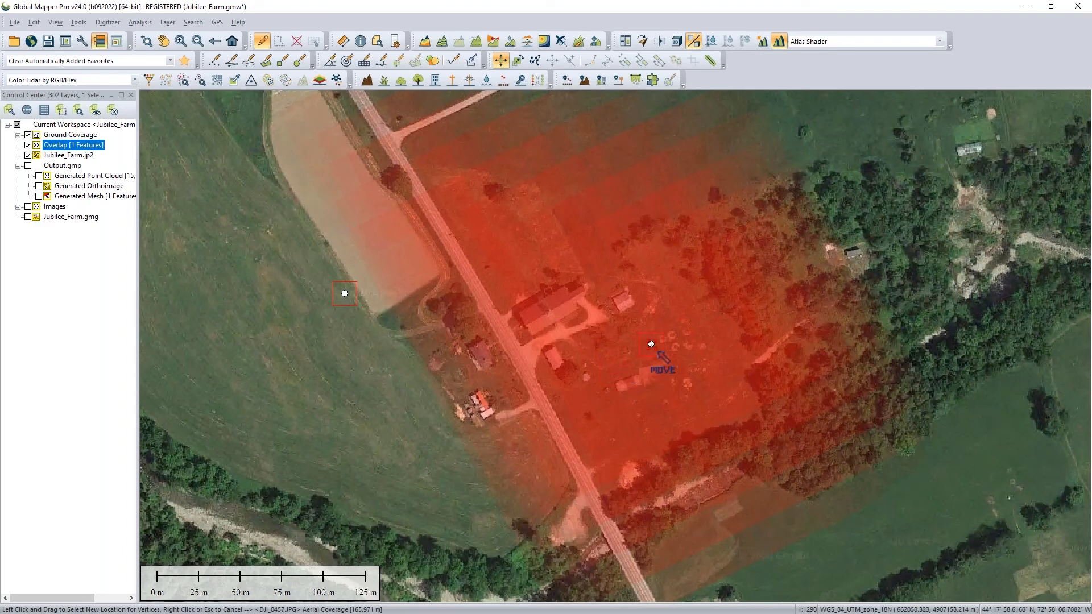
pyautogui.click(660, 351)
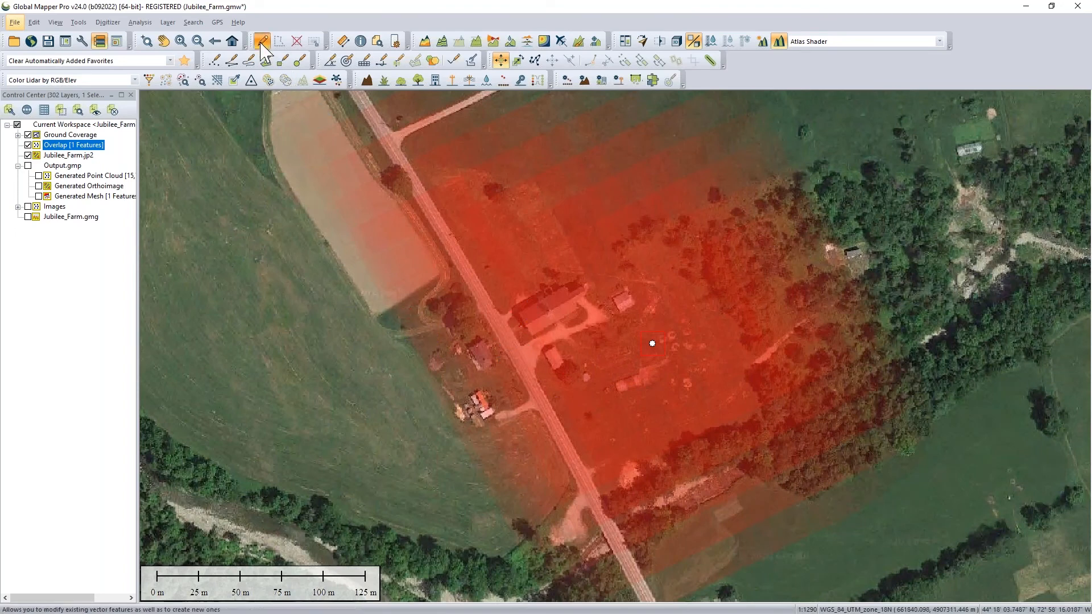
# Step: Select all ground coverage area features containing the selected point southeast of the barn
pyautogui.rightClick(541, 222)
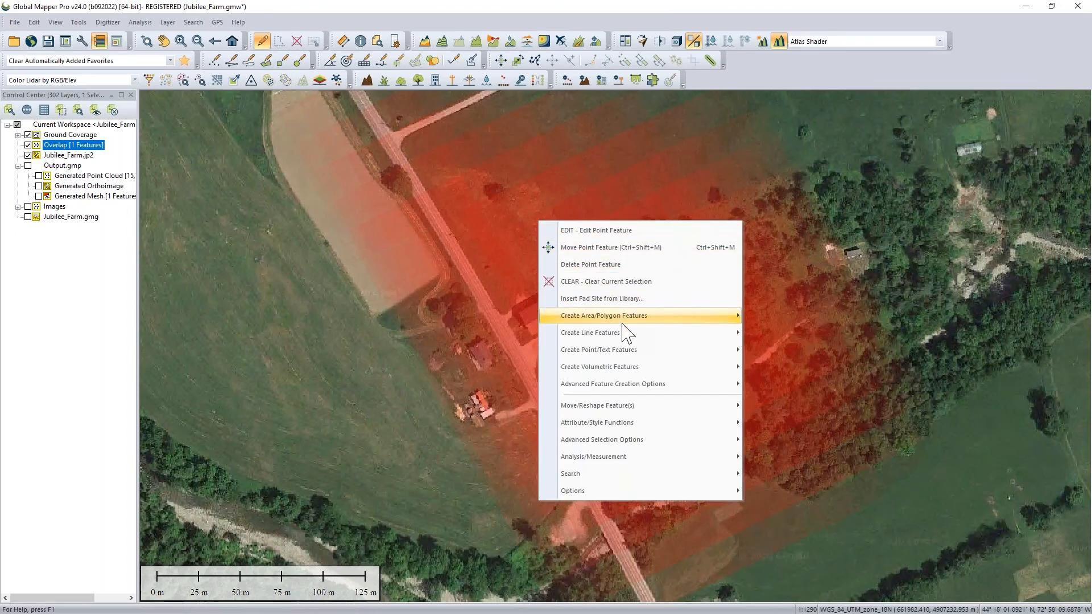
pyautogui.moveTo(654, 439)
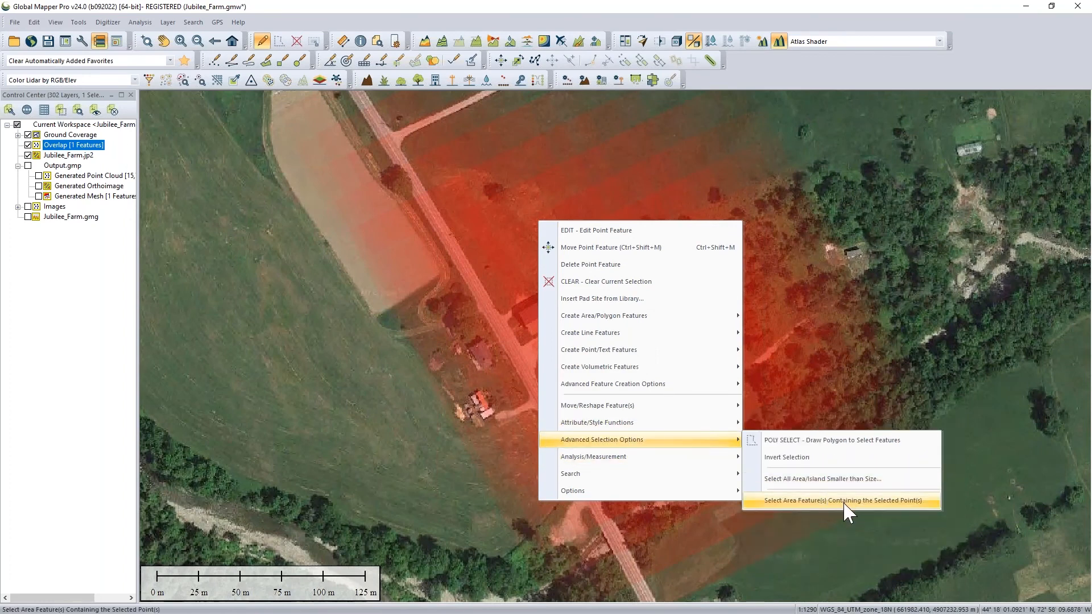
pyautogui.click(844, 504)
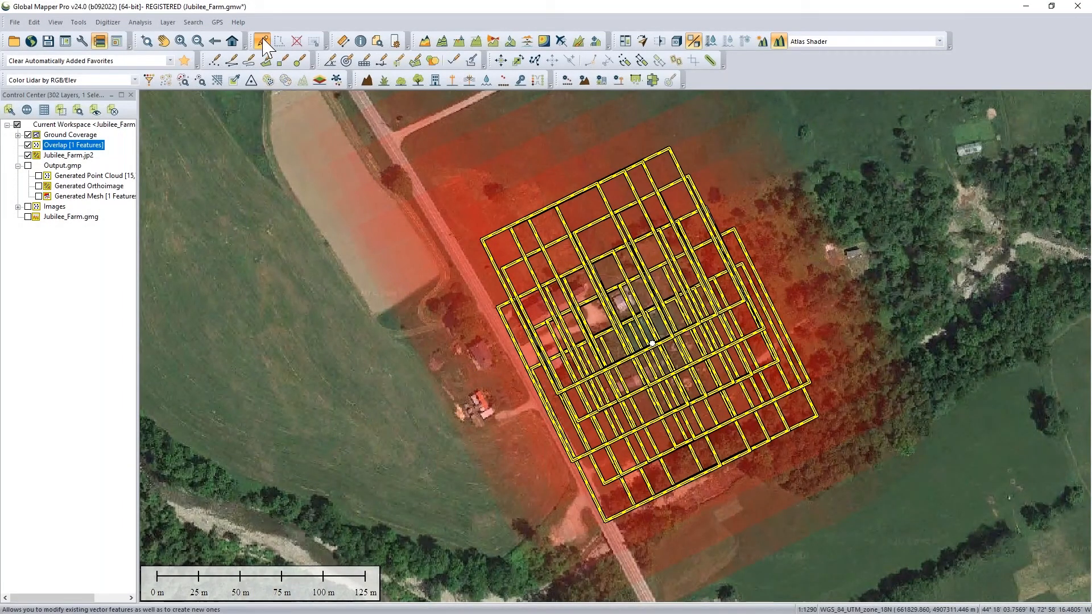
# Step: Reselect the point feature and move it onto the small building east of the barn
pyautogui.click(652, 345)
pyautogui.moveTo(637, 315); pyautogui.dragTo(624, 303)
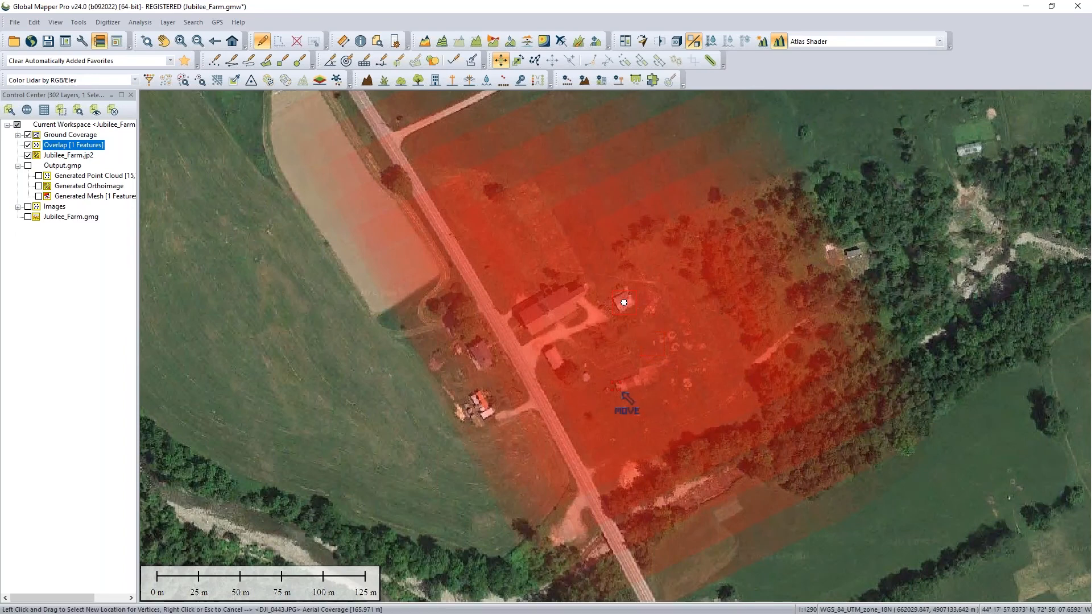
pyautogui.click(170, 61)
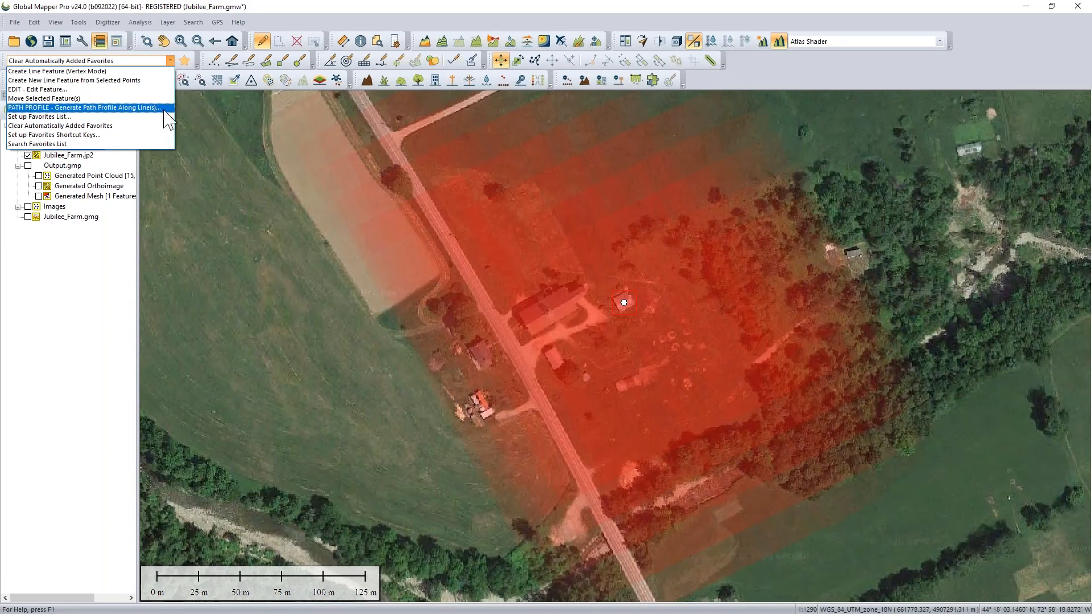
pyautogui.click(834, 74)
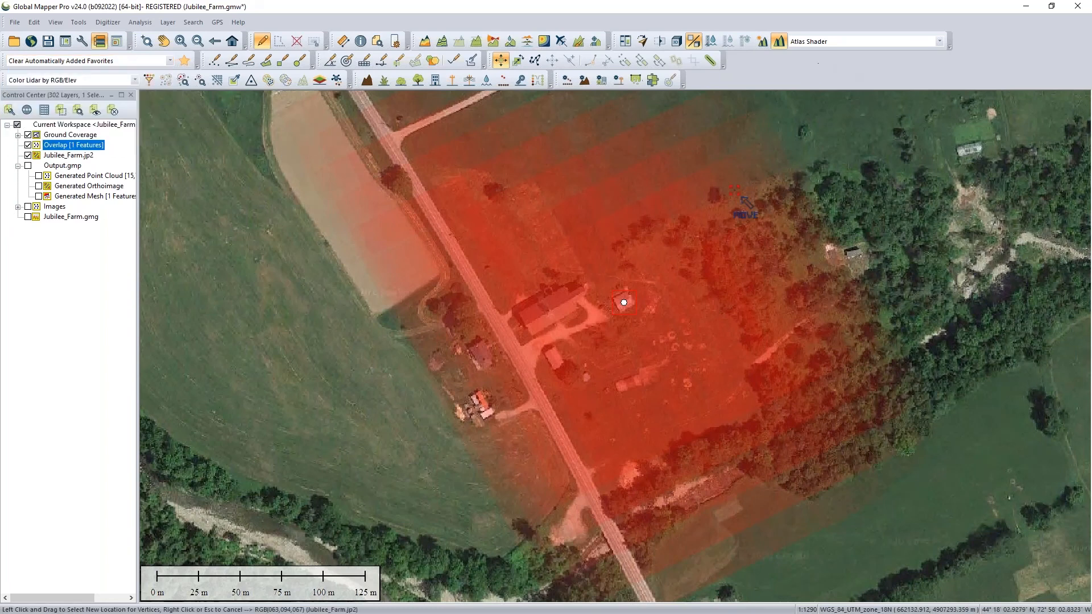
pyautogui.press('Escape')
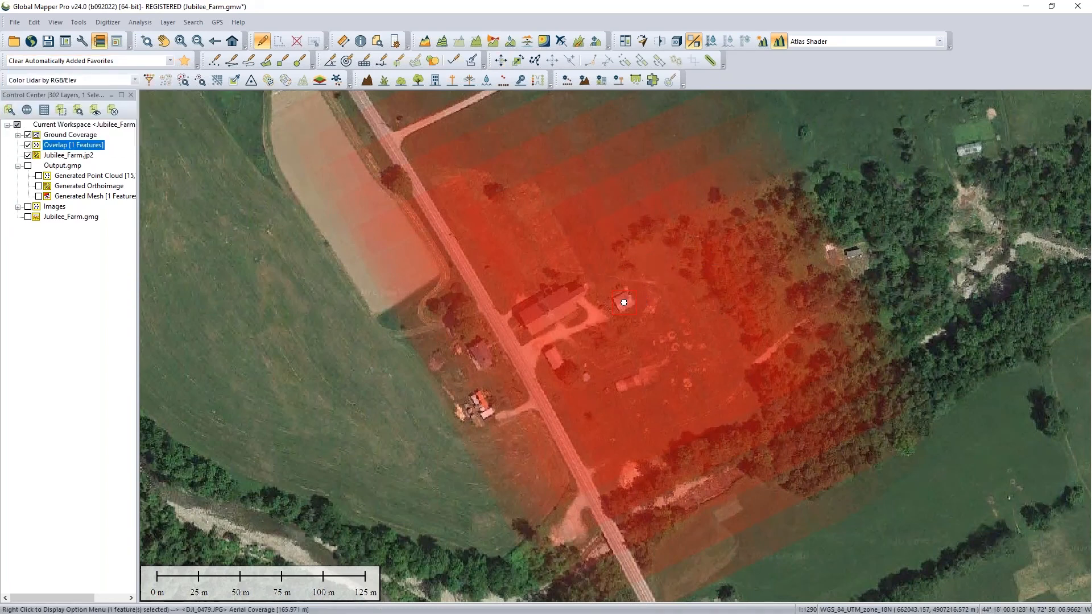
# Step: Select the ground coverage area features that contain the point at the small building east of the barn
pyautogui.rightClick(658, 248)
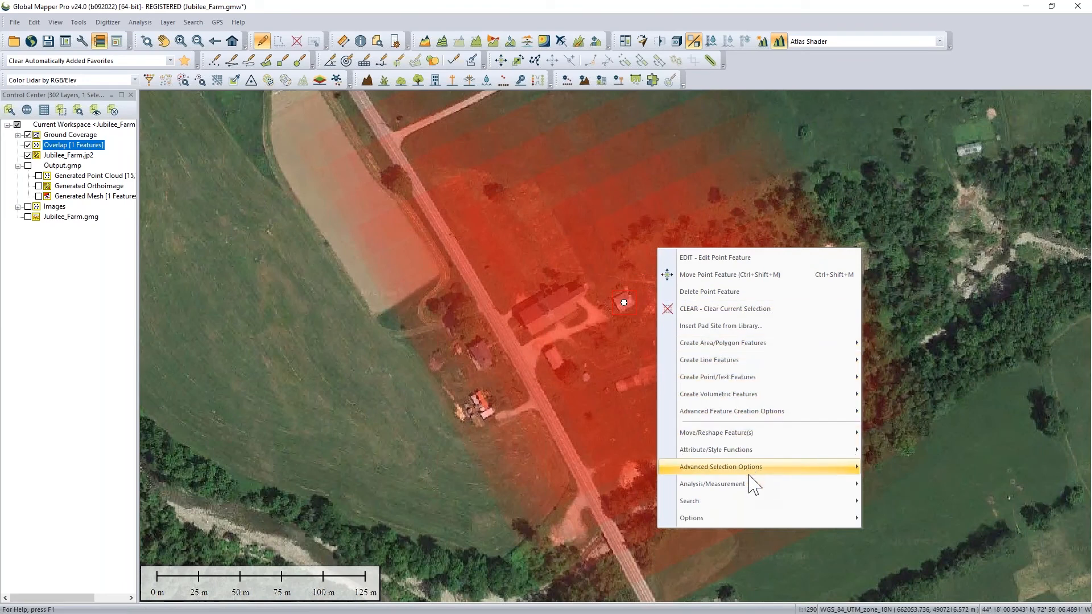
pyautogui.moveTo(750, 469)
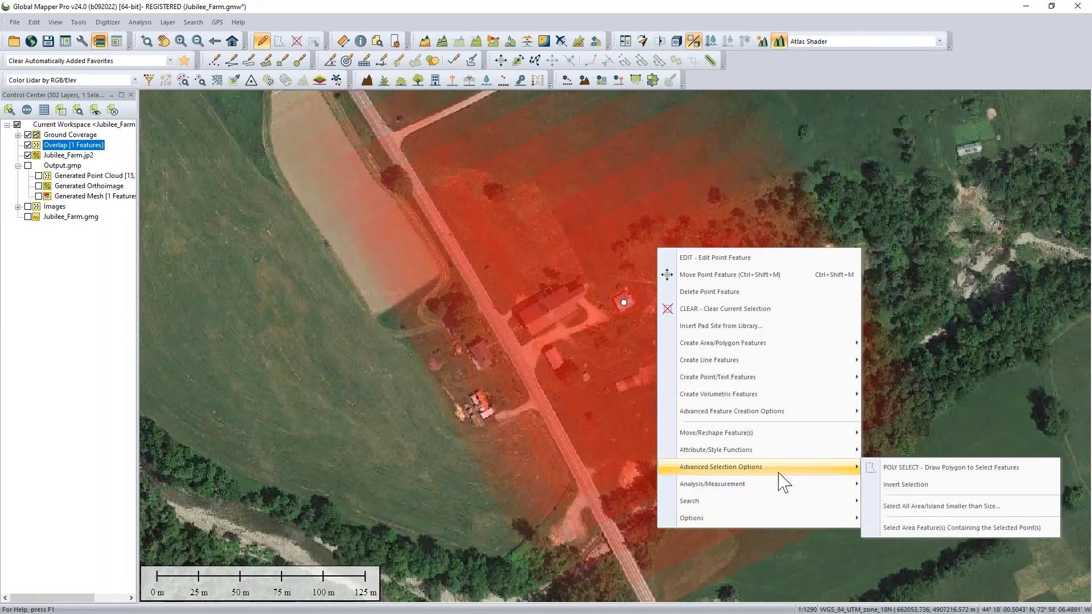
pyautogui.click(935, 529)
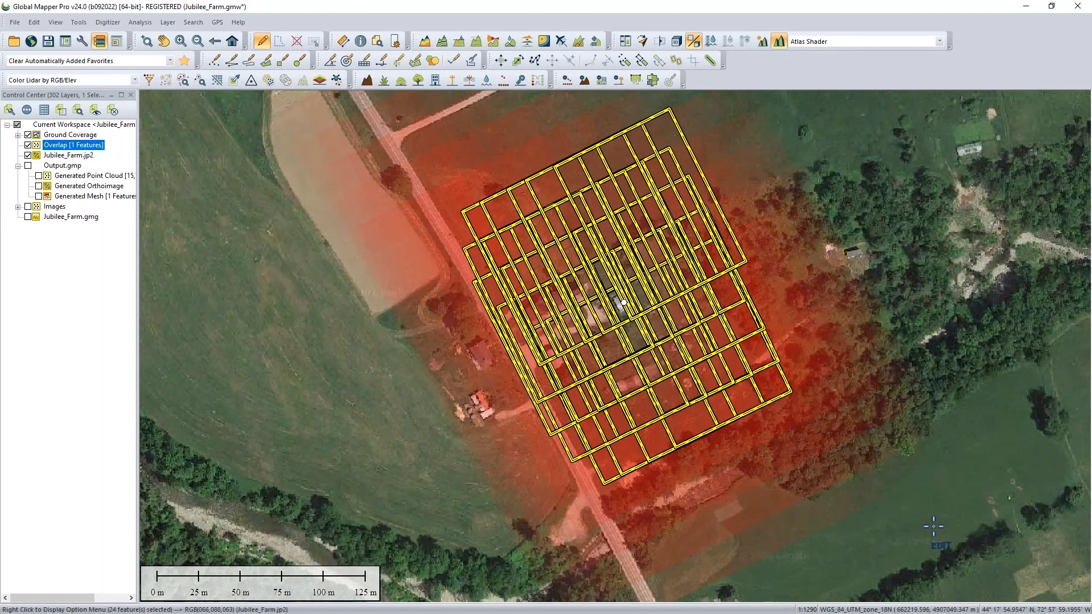